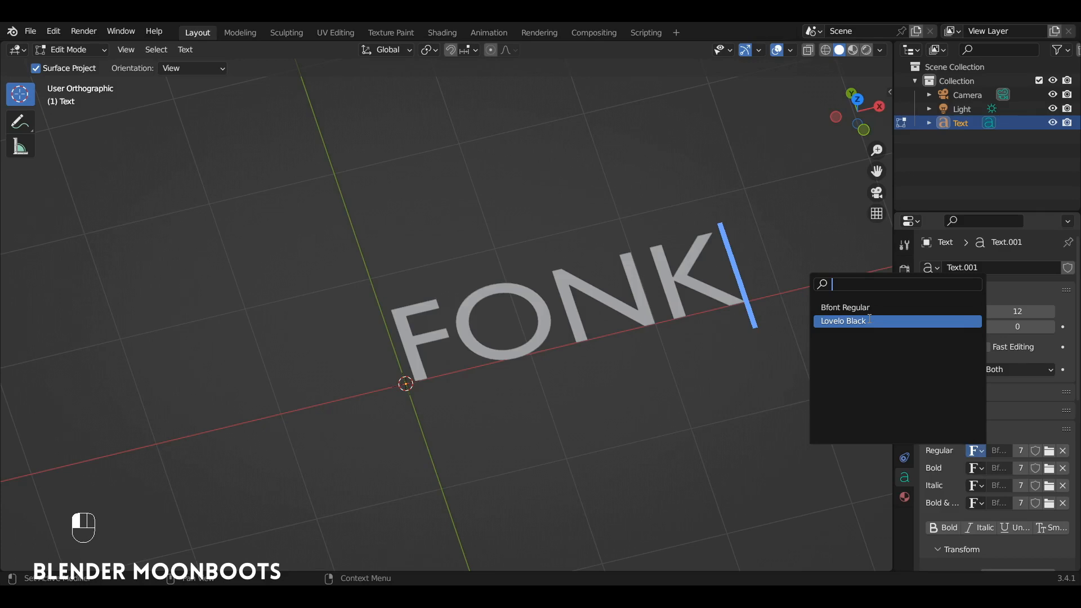
# - Set the FONK text's regular font to Lovelo Black and convert the text object to a mesh
pyautogui.click(870, 319)
pyautogui.press('Tab')
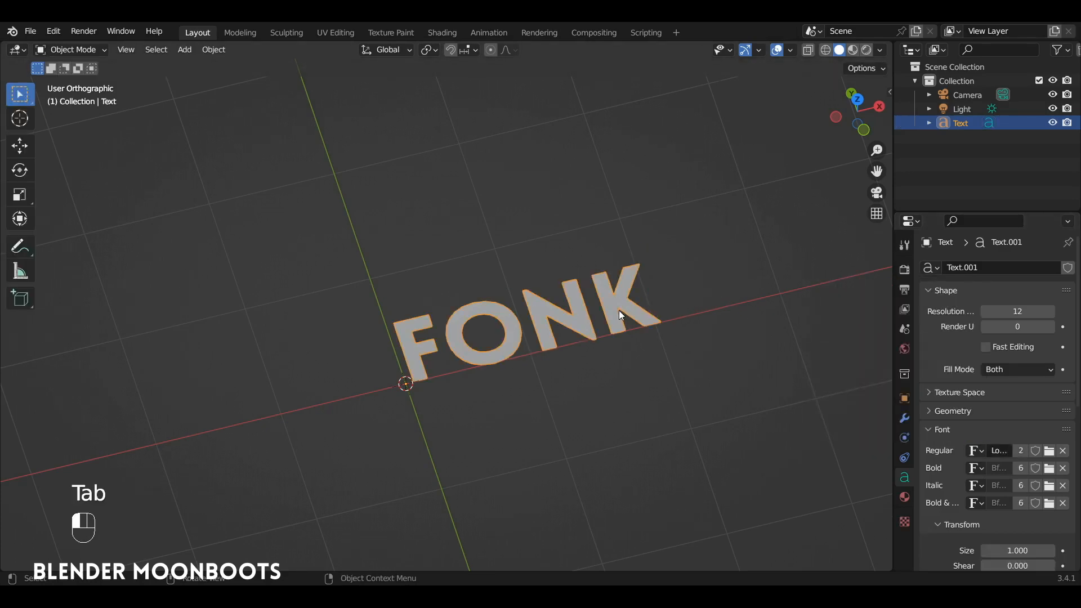
pyautogui.keyDown('ctrl'); pyautogui.keyDown('alt'); pyautogui.moveTo(620, 310); pyautogui.dragTo(590, 274); pyautogui.keyUp('alt'); pyautogui.keyUp('ctrl')
pyautogui.keyDown('ctrl'); pyautogui.keyDown('alt'); pyautogui.moveTo(591, 281); pyautogui.dragTo(592, 215); pyautogui.keyUp('alt'); pyautogui.keyUp('ctrl')
pyautogui.rightClick(597, 218)
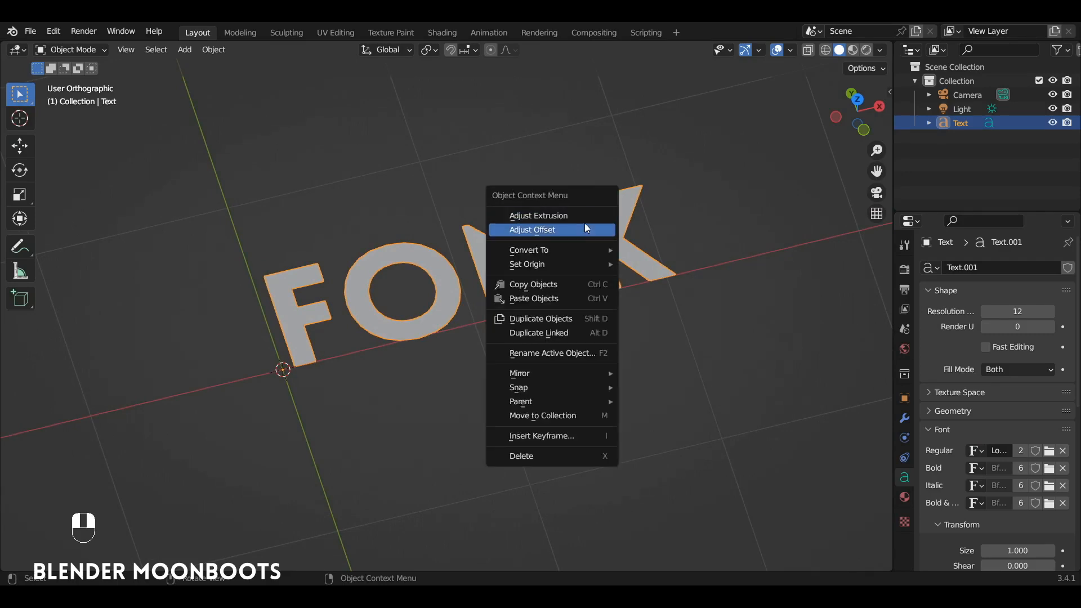
pyautogui.moveTo(576, 251)
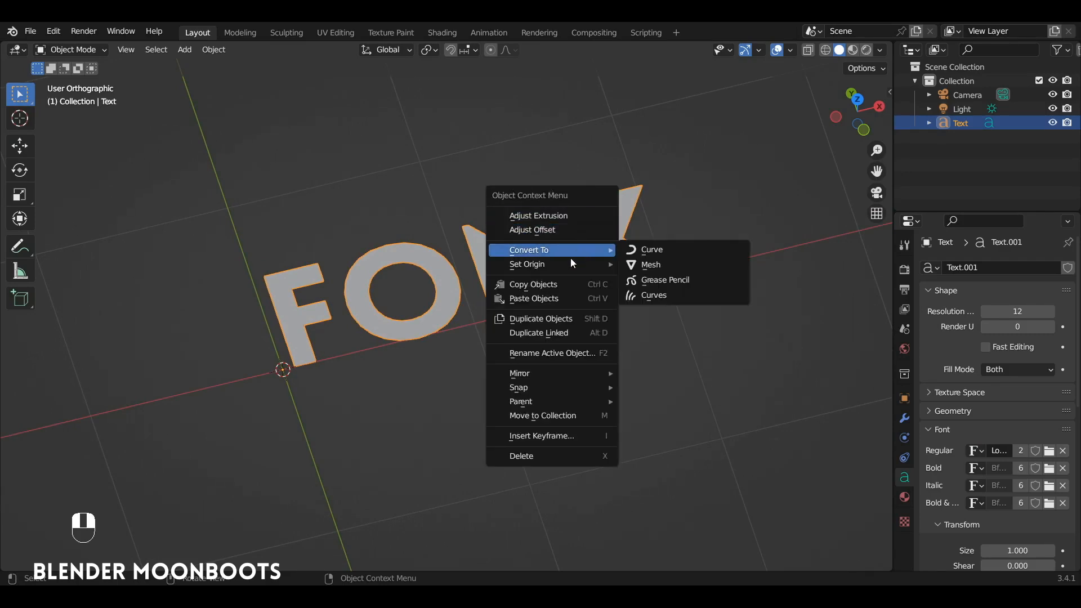
pyautogui.click(673, 270)
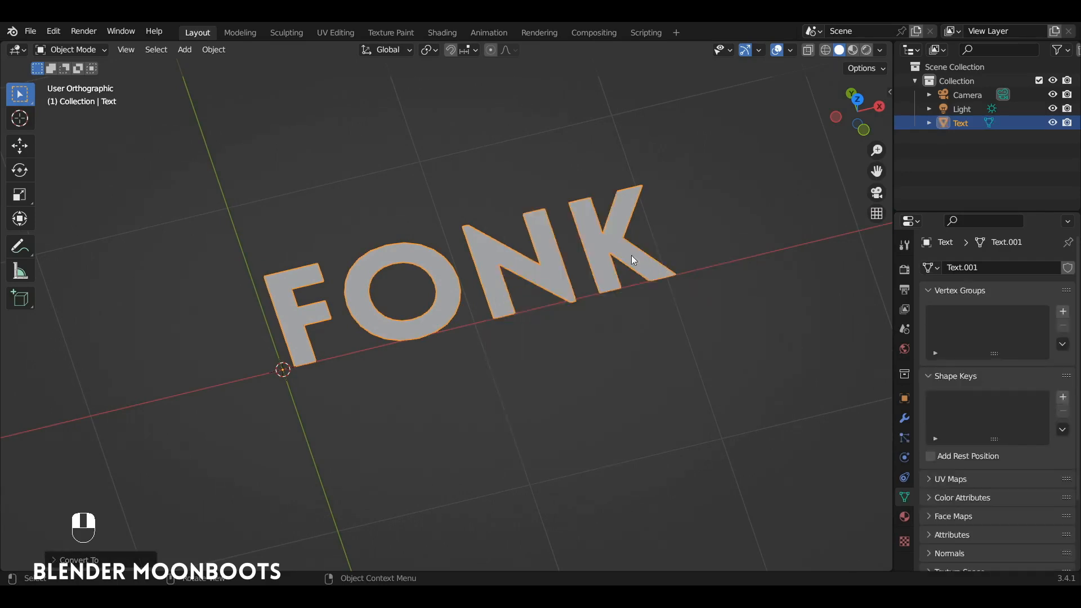
# - Apply Limited Dissolve to all of the letter geometry to remove the excess triangulation, and clear the selection
pyautogui.press('Tab')
pyautogui.press('a')
pyautogui.scroll(4, 582, 246)
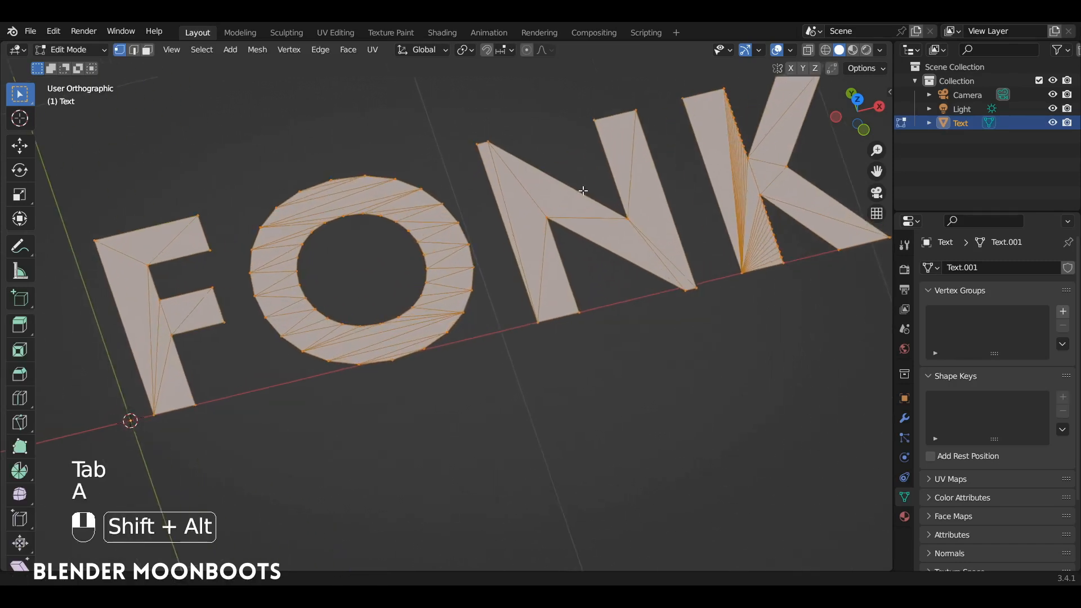
pyautogui.hotkey('alt', 'a')
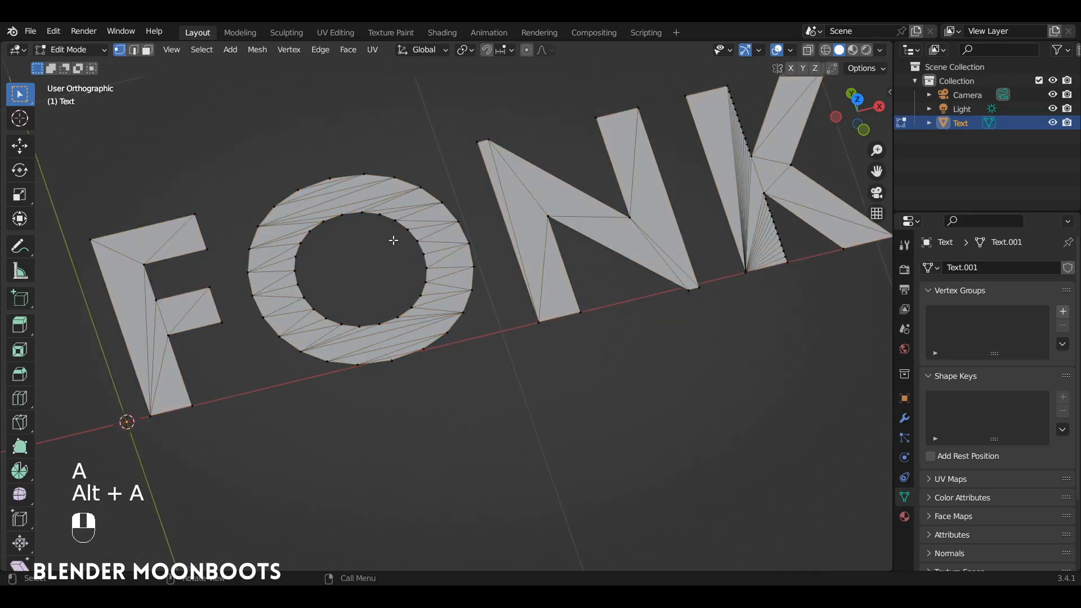
pyautogui.keyDown('ctrl'); pyautogui.keyDown('alt'); pyautogui.moveTo(478, 245); pyautogui.dragTo(485, 268); pyautogui.keyUp('alt'); pyautogui.keyUp('ctrl')
pyautogui.keyDown('alt'); pyautogui.keyDown('shift'); pyautogui.moveTo(524, 226); pyautogui.dragTo(474, 248); pyautogui.keyUp('shift'); pyautogui.keyUp('alt')
pyautogui.press('a')
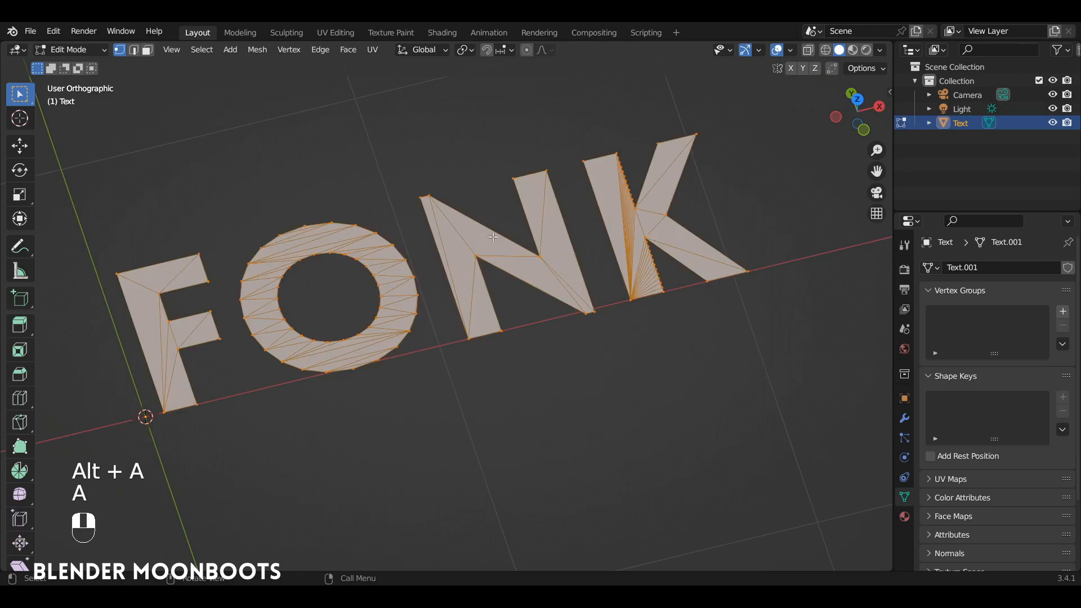
pyautogui.press('x')
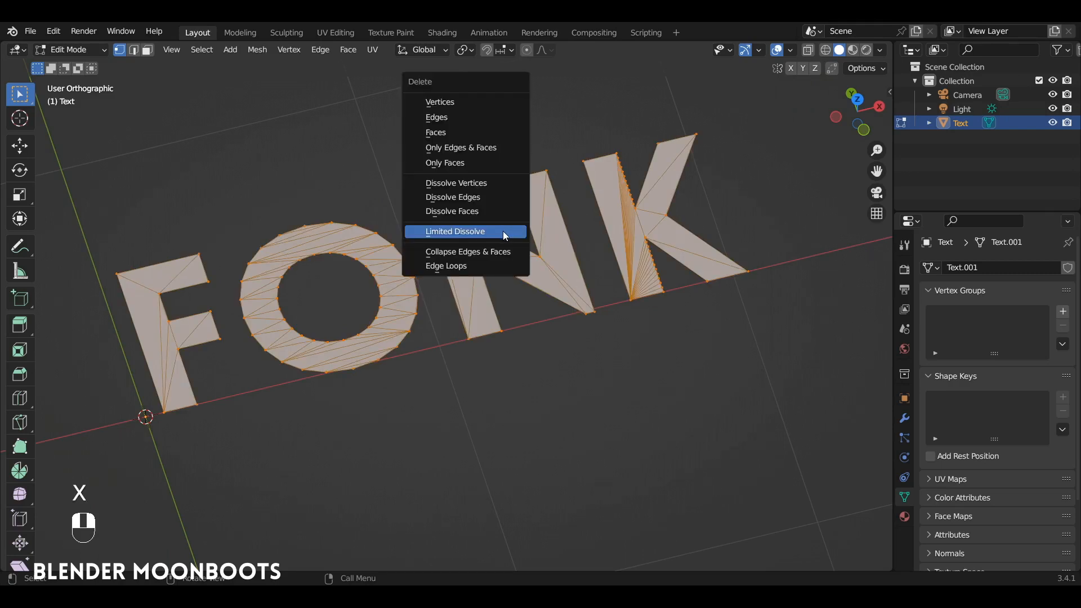
pyautogui.click(455, 231)
pyautogui.keyDown('alt'); pyautogui.moveTo(504, 234); pyautogui.dragTo(516, 248); pyautogui.keyUp('alt')
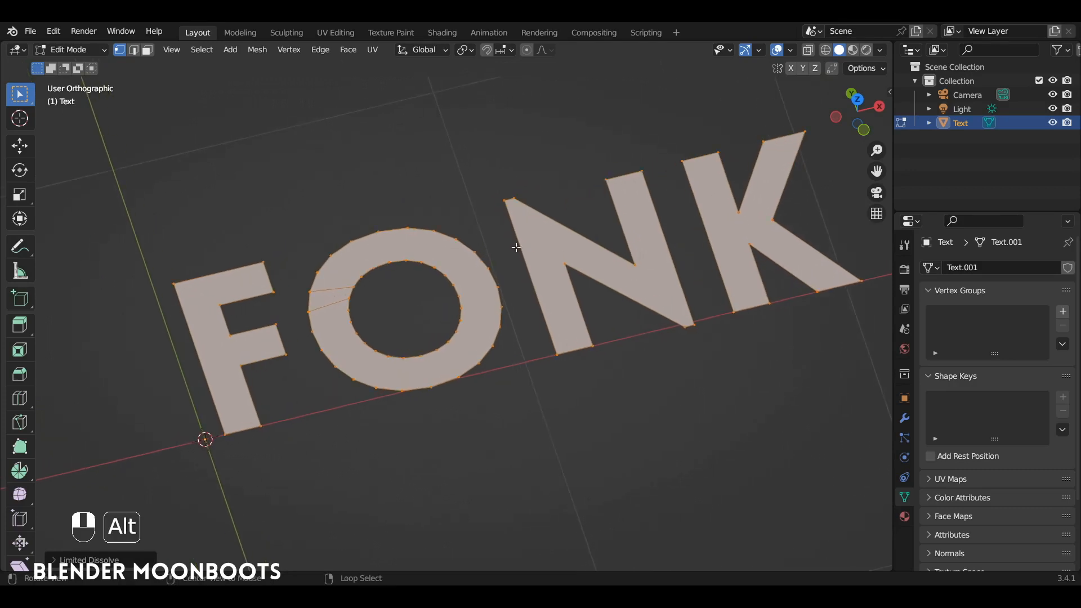
pyautogui.hotkey('alt', 'z')
pyautogui.hotkey('alt', 'a')
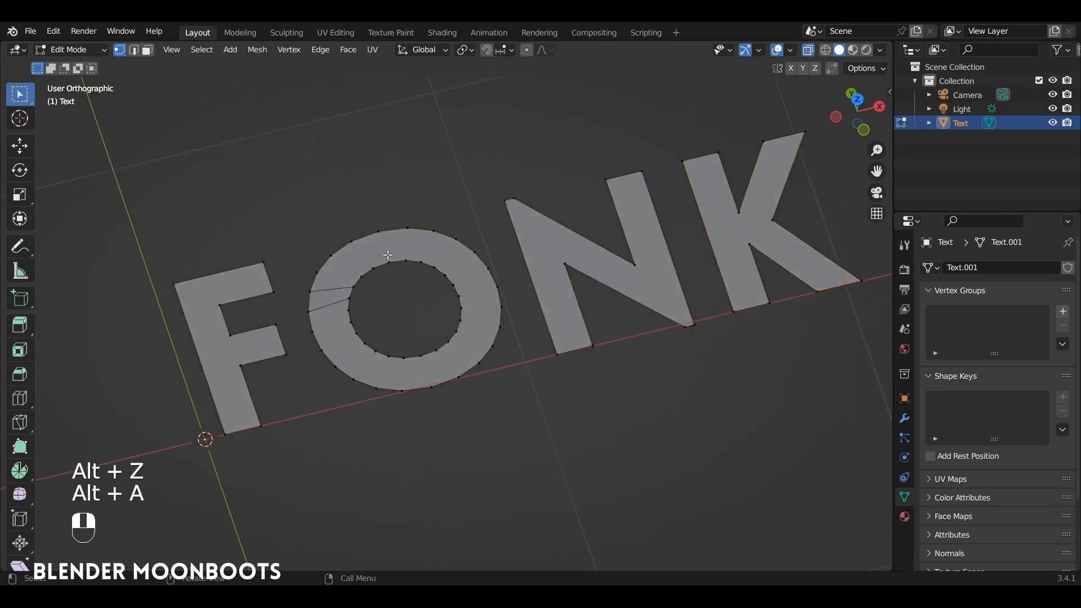
pyautogui.hotkey('alt', 'z')
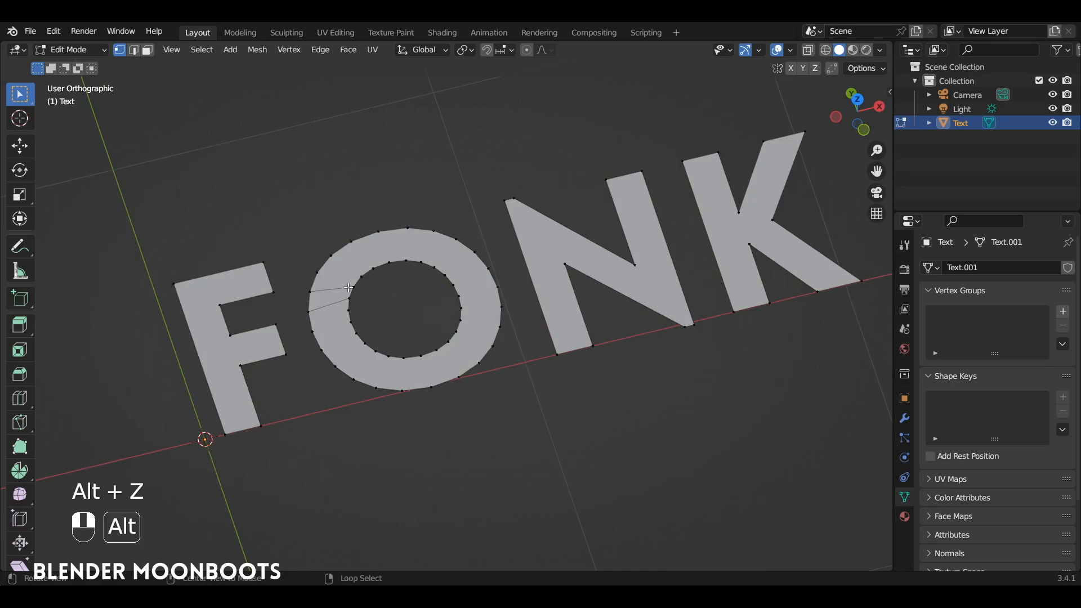
# - Rotate all of the letter geometry 90 degrees around the X axis so the text stands upright
pyautogui.keyDown('alt'); pyautogui.moveTo(423, 302); pyautogui.dragTo(364, 219, button='right'); pyautogui.keyUp('alt')
pyautogui.keyDown('alt'); pyautogui.moveTo(282, 221); pyautogui.dragTo(427, 237, button='middle'); pyautogui.keyUp('alt')
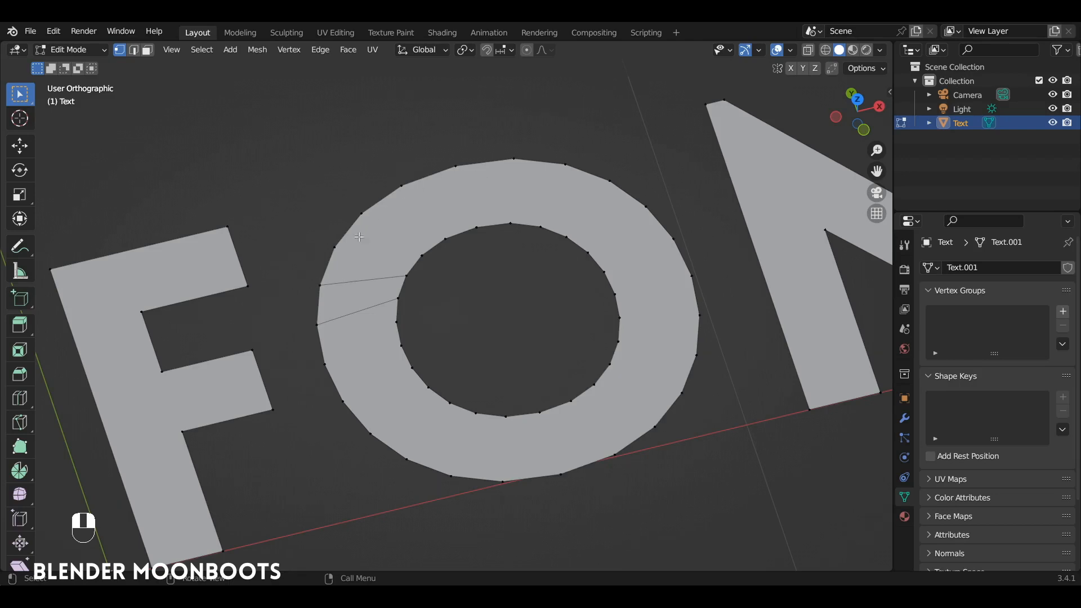
pyautogui.scroll(-7, 519, 431)
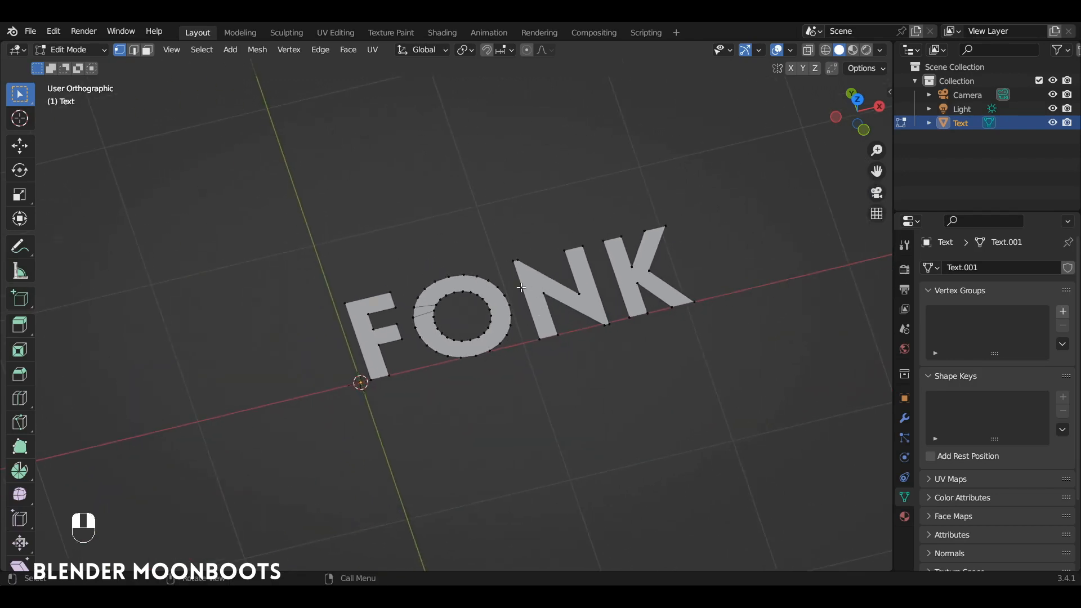
pyautogui.press('a')
pyautogui.write('rx')
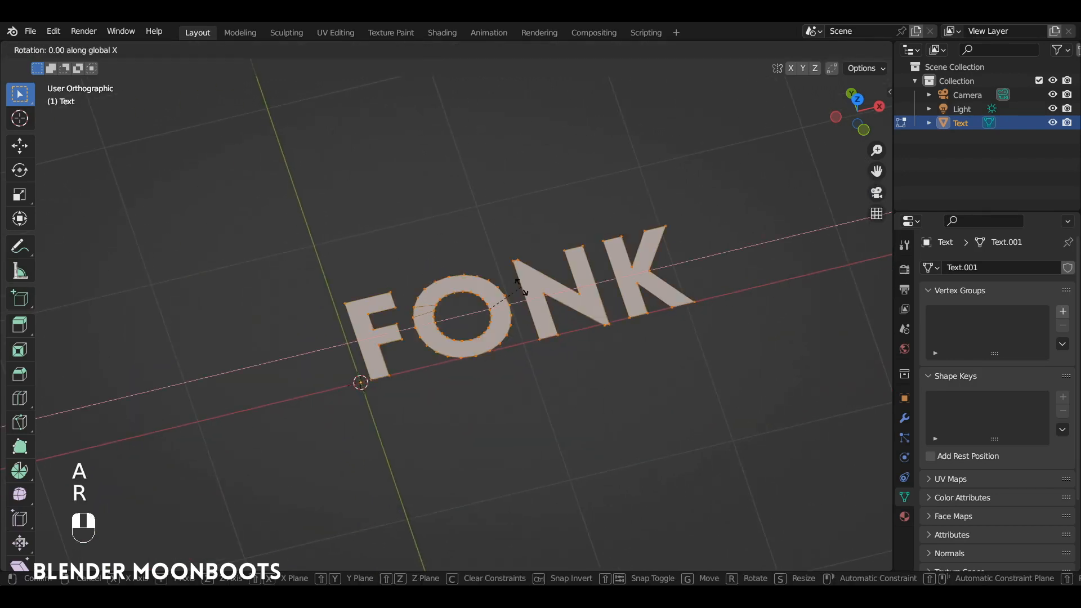
pyautogui.write('90')
pyautogui.click(521, 288)
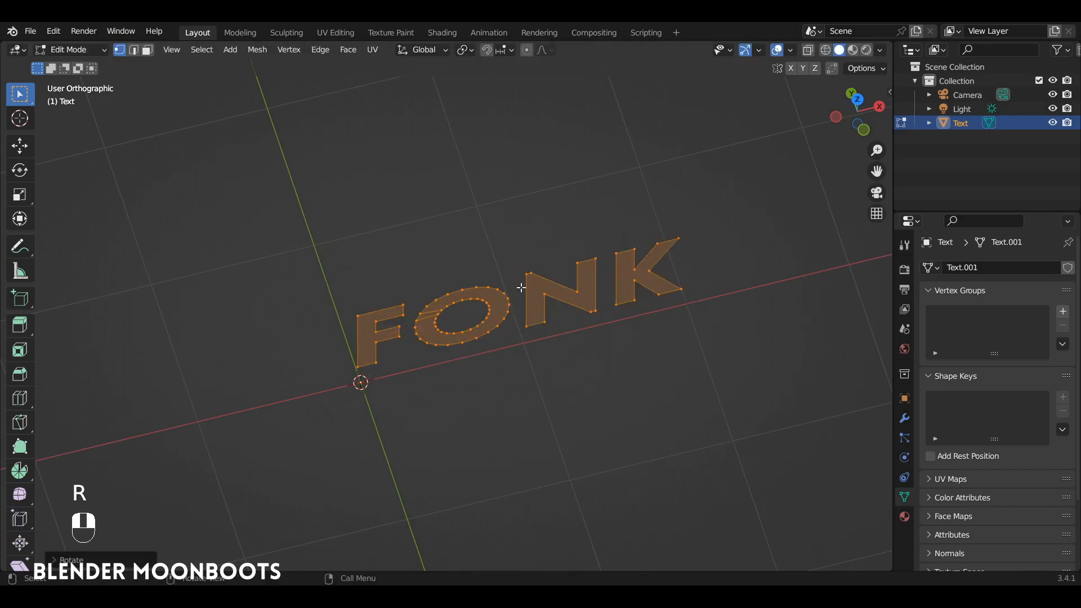
# - Extrude the letter faces about 0.5 m backward and fine-tune the depth with the Move tool
pyautogui.press('e')
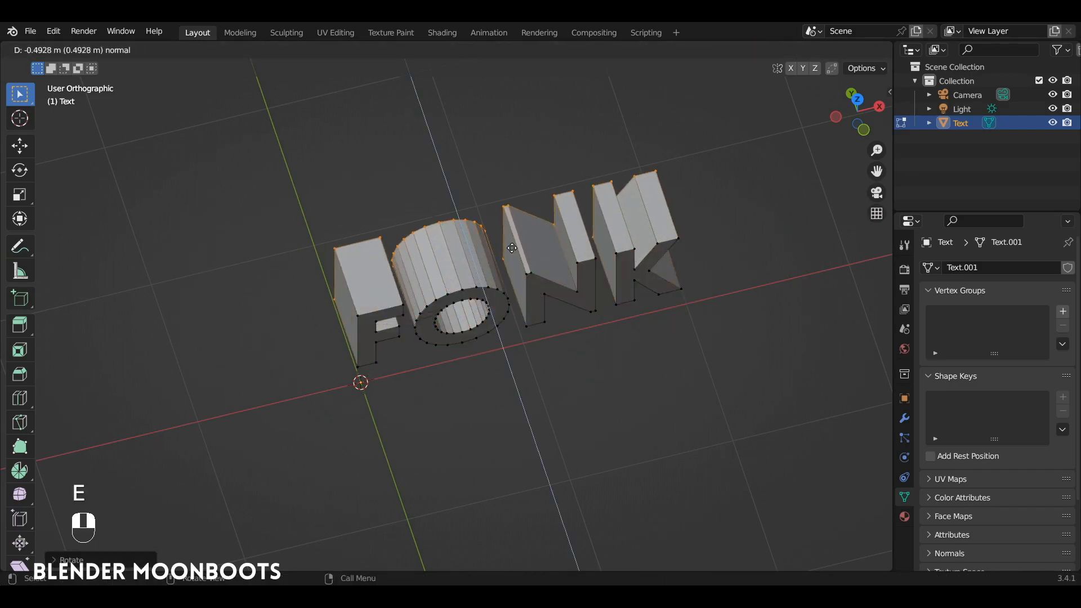
pyautogui.click(524, 250)
pyautogui.keyDown('alt'); pyautogui.moveTo(524, 250); pyautogui.dragTo(546, 248); pyautogui.keyUp('alt')
pyautogui.scroll(3, 546, 247)
pyautogui.hotkey('shift', 'space')
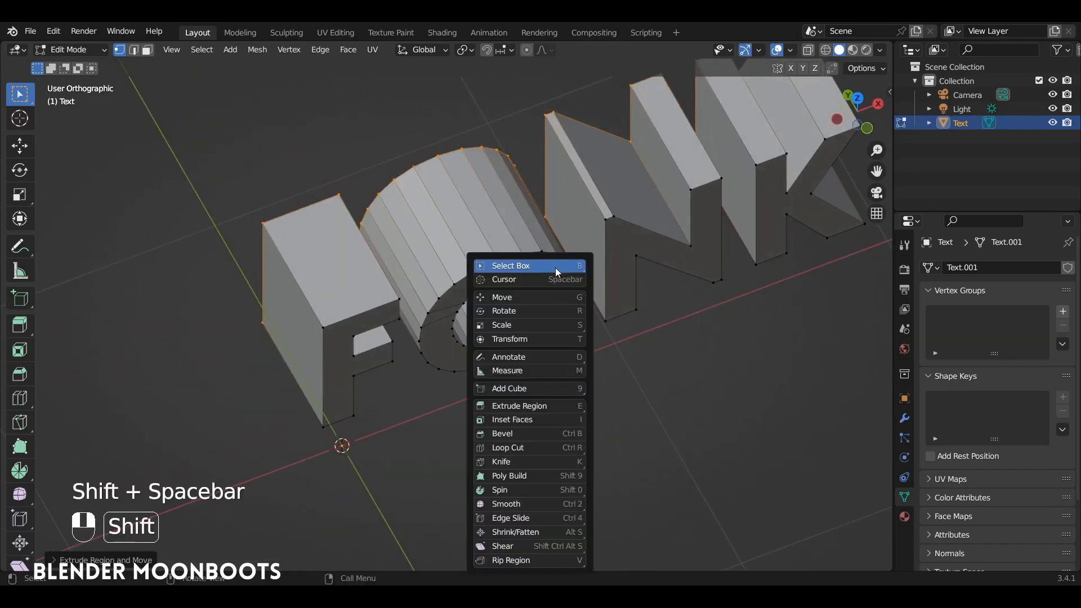
pyautogui.click(496, 297)
pyautogui.keyDown('ctrl'); pyautogui.keyDown('alt'); pyautogui.moveTo(496, 297); pyautogui.dragTo(426, 243); pyautogui.keyUp('alt'); pyautogui.keyUp('ctrl')
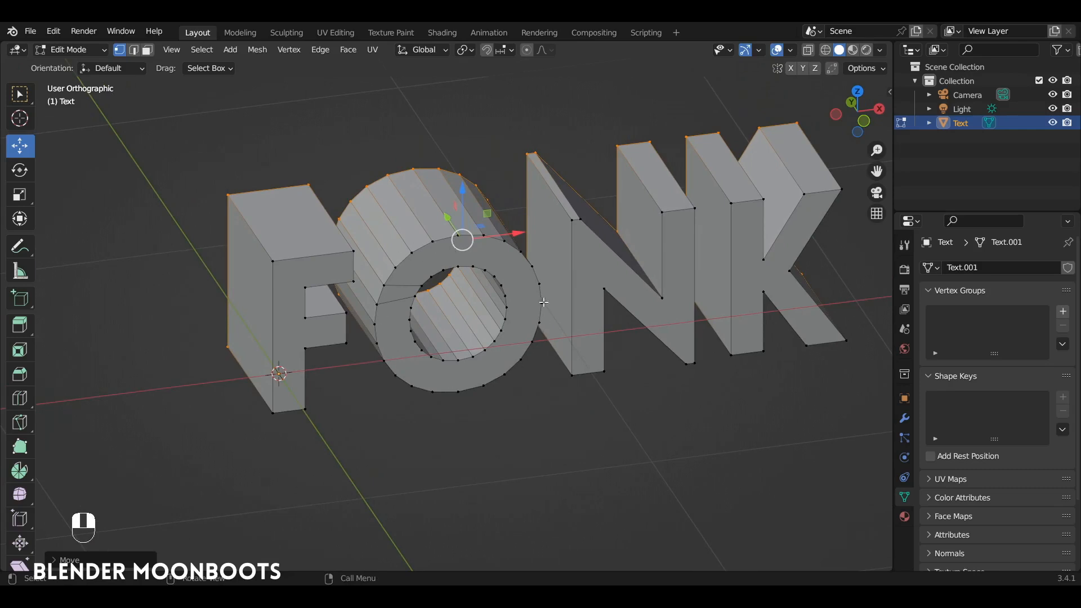
# - Bevel the front outline edges of all four letters, including the O's inner loop, about 0.018 m wide
pyautogui.press('2')
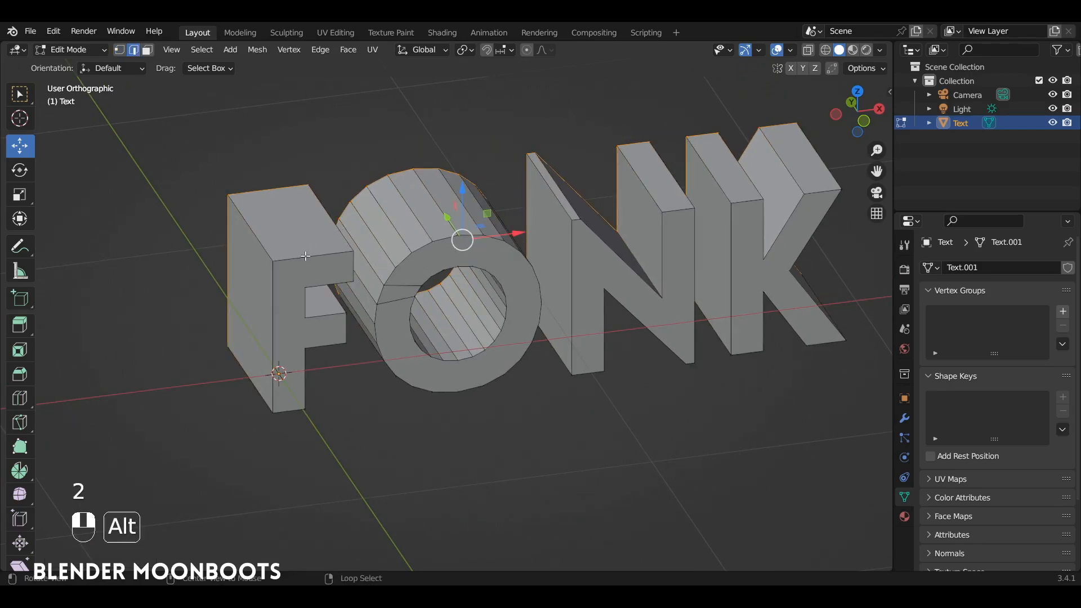
pyautogui.keyDown('alt'); pyautogui.click(311, 257); pyautogui.keyUp('alt')
pyautogui.keyDown('alt'); pyautogui.keyDown('shift'); pyautogui.click(394, 276); pyautogui.keyUp('shift'); pyautogui.keyUp('alt')
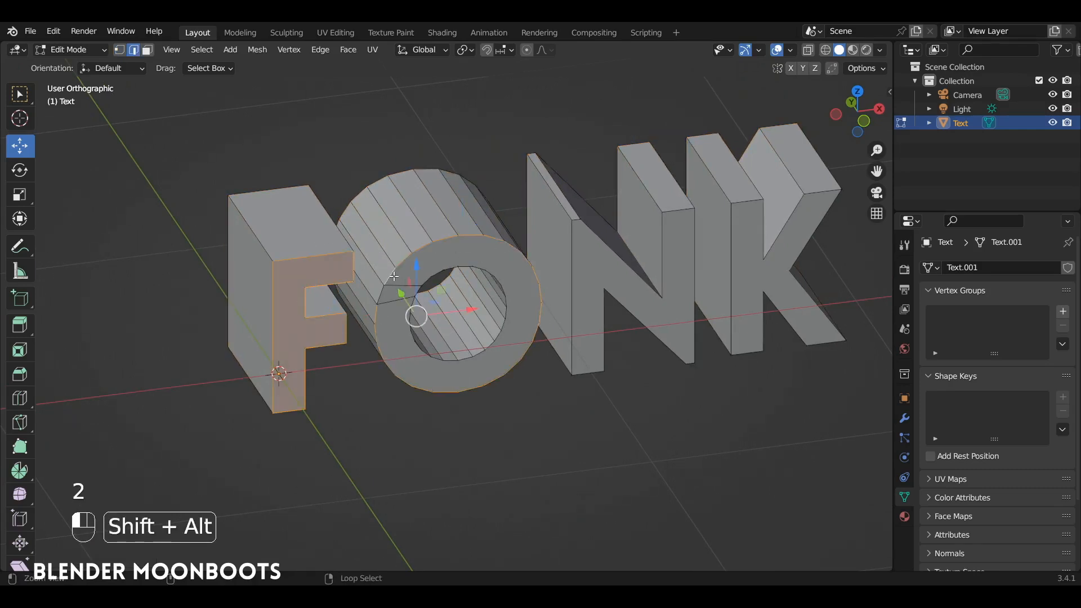
pyautogui.keyDown('alt'); pyautogui.keyDown('shift'); pyautogui.click(426, 282); pyautogui.keyUp('shift'); pyautogui.keyUp('alt')
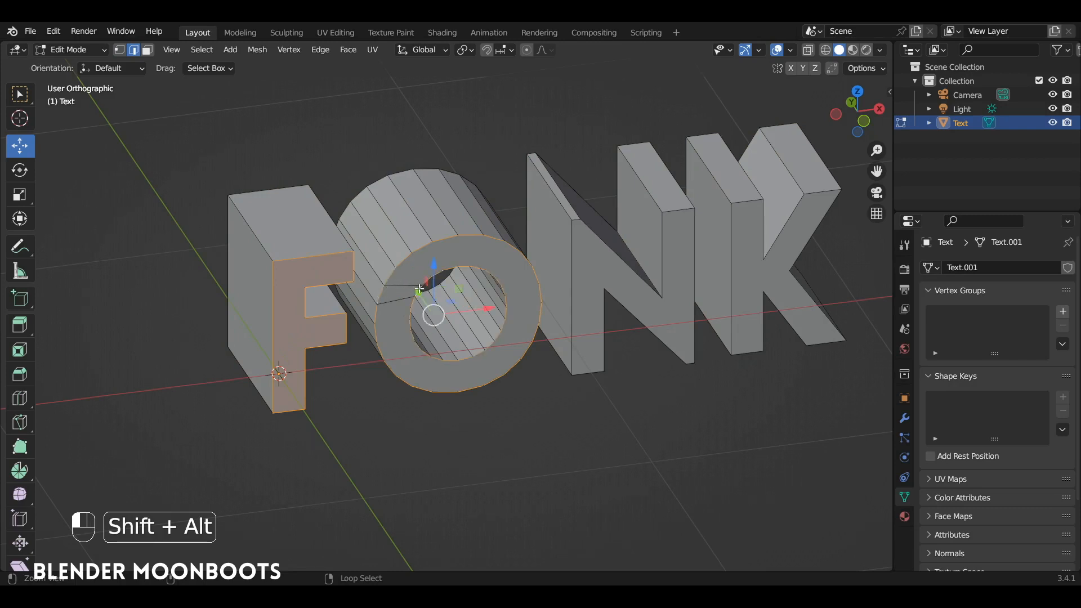
pyautogui.keyDown('alt'); pyautogui.keyDown('shift'); pyautogui.click(689, 245); pyautogui.keyUp('shift'); pyautogui.keyUp('alt')
pyautogui.keyDown('alt'); pyautogui.keyDown('shift'); pyautogui.click(735, 240); pyautogui.keyUp('shift'); pyautogui.keyUp('alt')
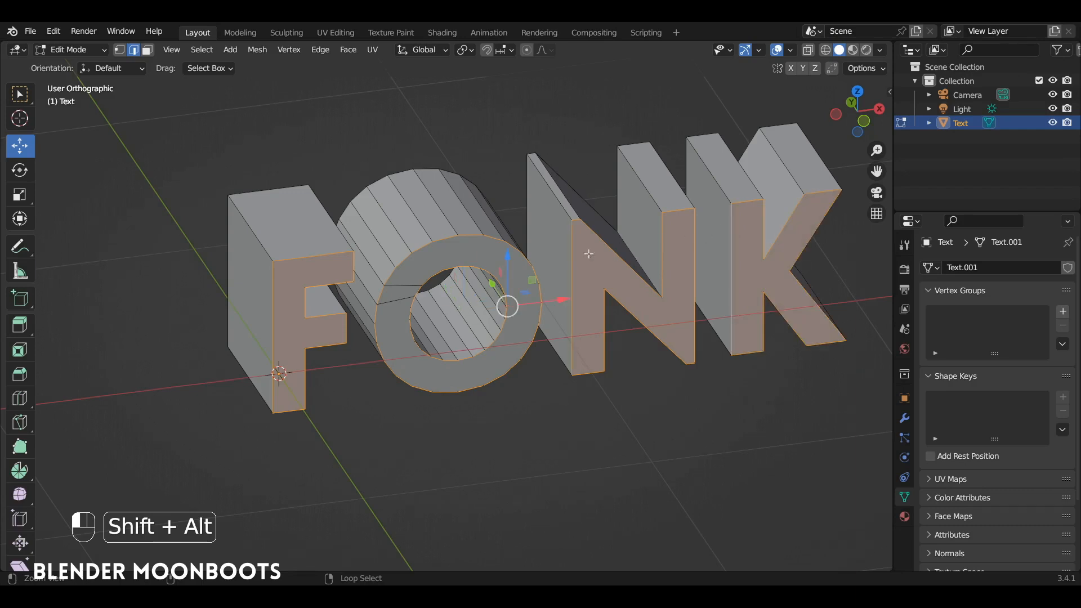
pyautogui.moveTo(590, 253); pyautogui.dragTo(571, 257, button='middle')
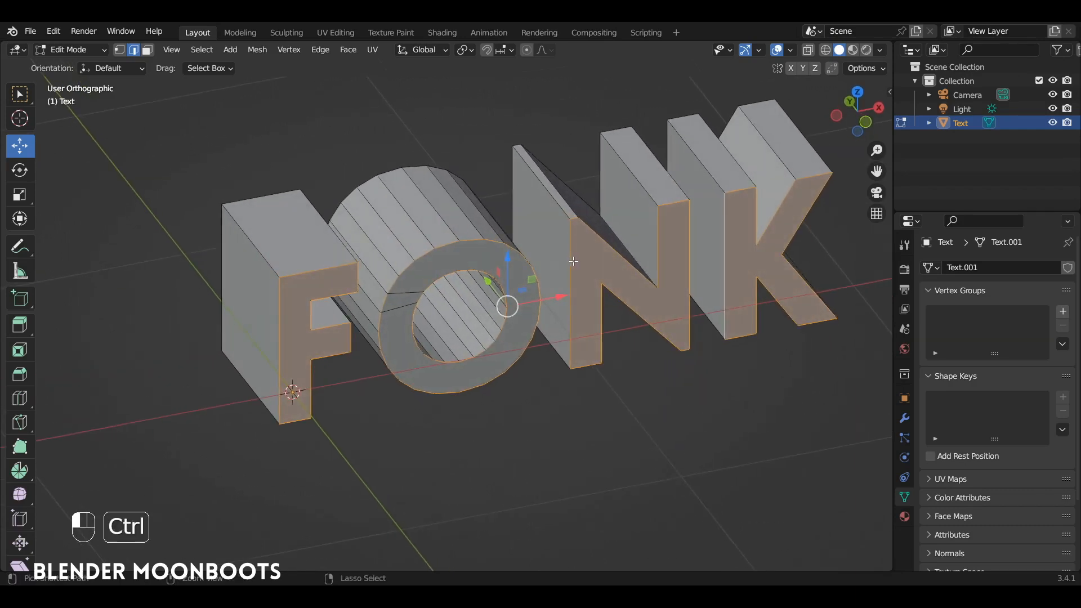
pyautogui.hotkey('ctrl', 'b')
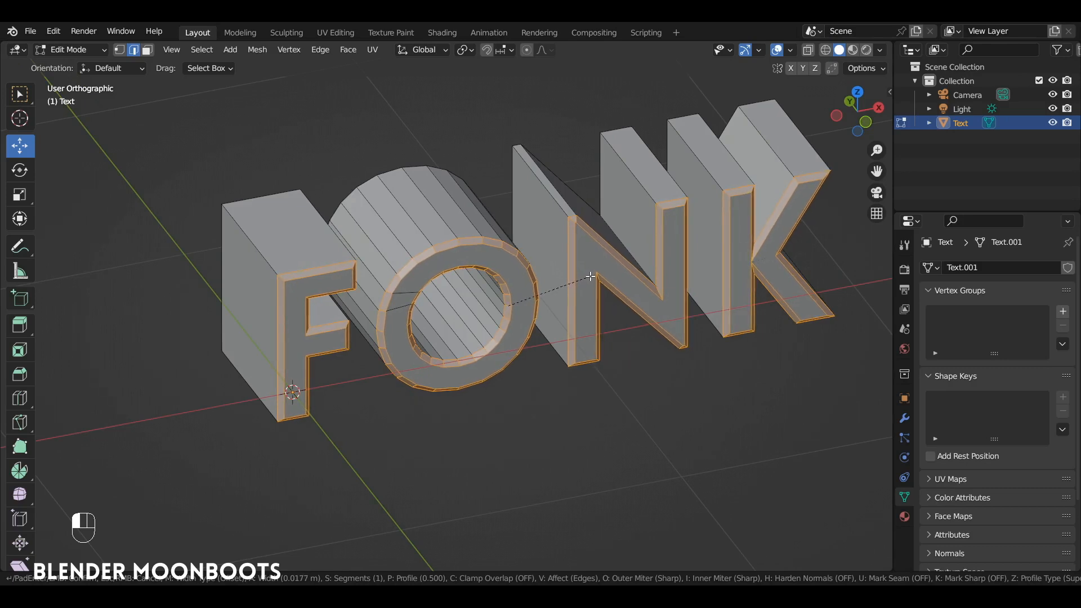
pyautogui.click(590, 277)
# - Return to Object Mode and apply Shade Smooth to the text mesh
pyautogui.press('Tab')
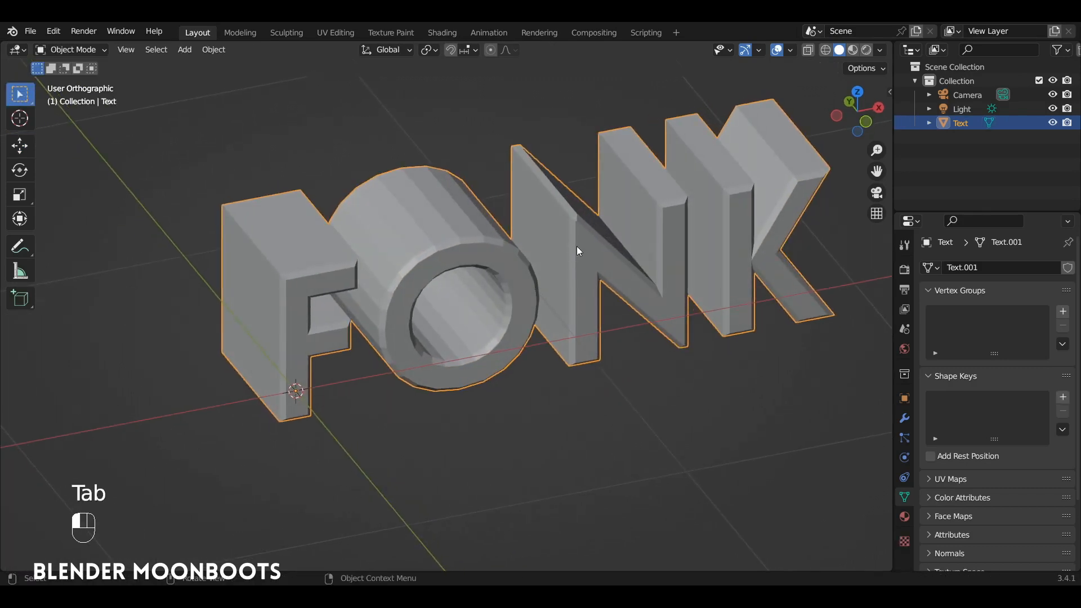
pyautogui.rightClick(578, 252)
pyautogui.click(553, 194)
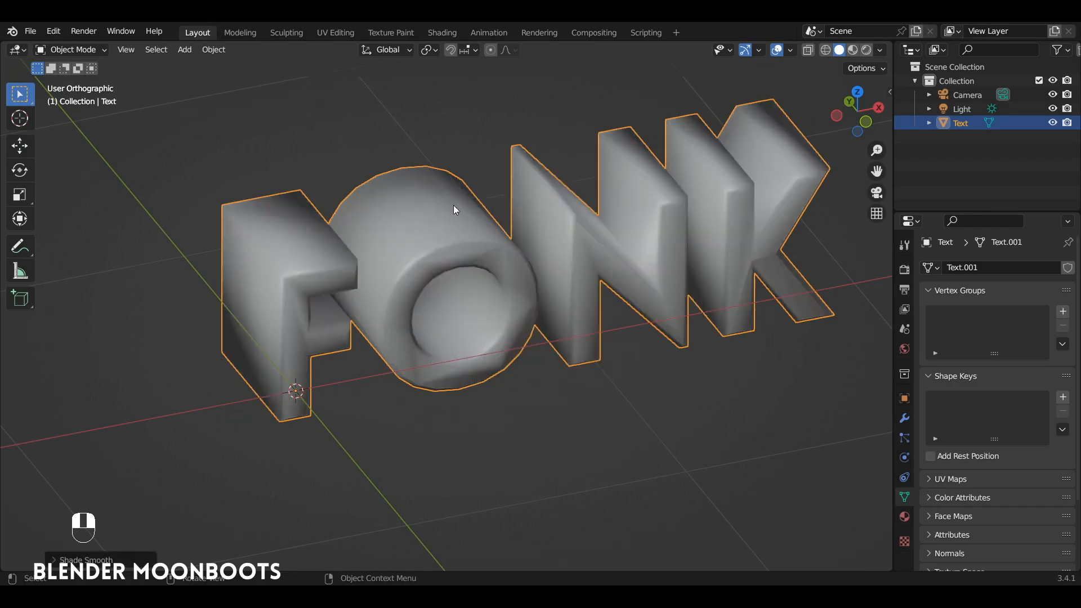
pyautogui.keyDown('alt'); pyautogui.moveTo(489, 281); pyautogui.dragTo(529, 242); pyautogui.keyUp('alt')
pyautogui.keyDown('ctrl'); pyautogui.keyDown('alt'); pyautogui.moveTo(530, 242); pyautogui.dragTo(550, 240); pyautogui.keyUp('alt'); pyautogui.keyUp('ctrl')
pyautogui.keyDown('alt'); pyautogui.moveTo(587, 286); pyautogui.dragTo(556, 336); pyautogui.keyUp('alt')
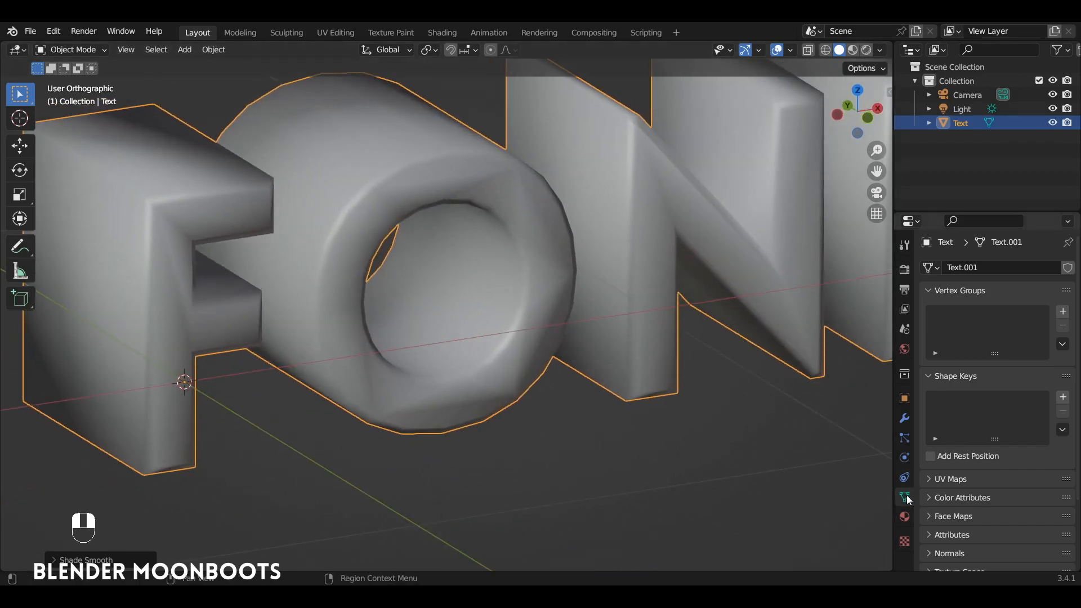
# - Enable Auto Smooth in the text mesh's normals settings and set its angle to 31.4°
pyautogui.moveTo(926, 293); pyautogui.dragTo(917, 394)
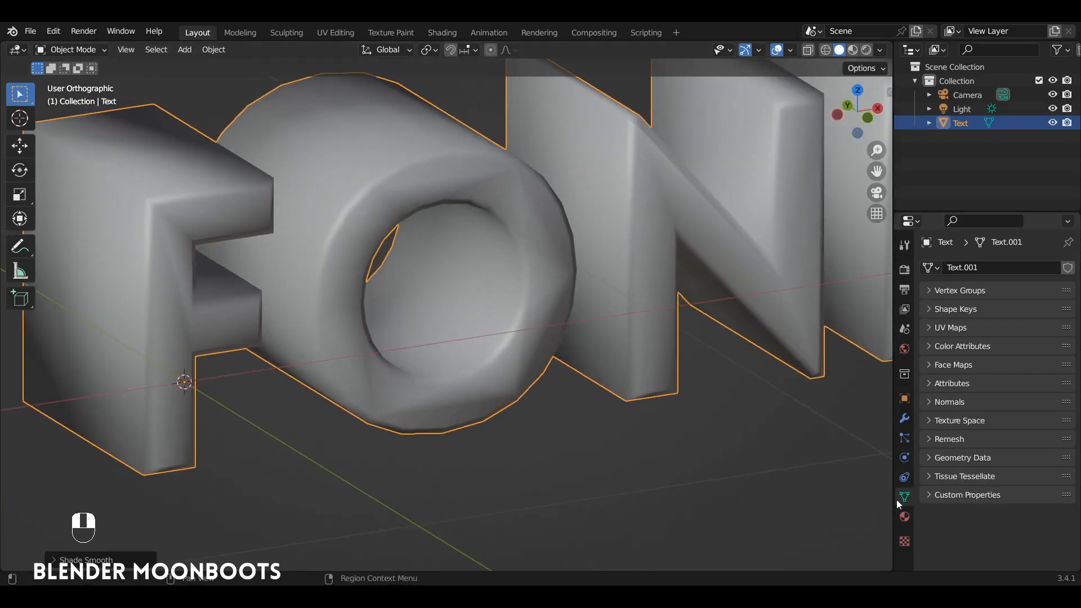
pyautogui.click(928, 401)
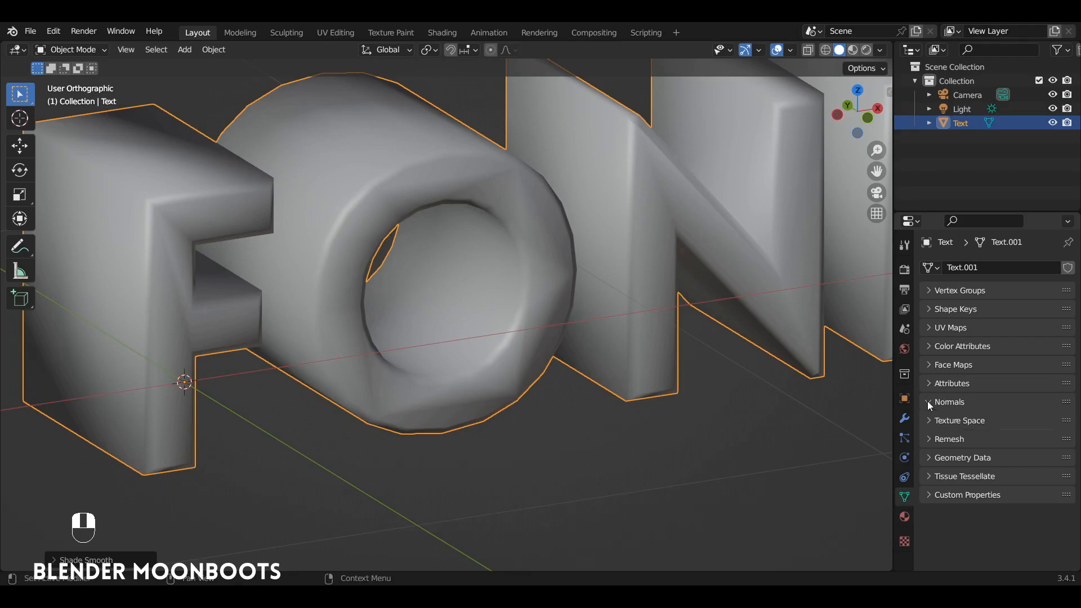
pyautogui.click(986, 423)
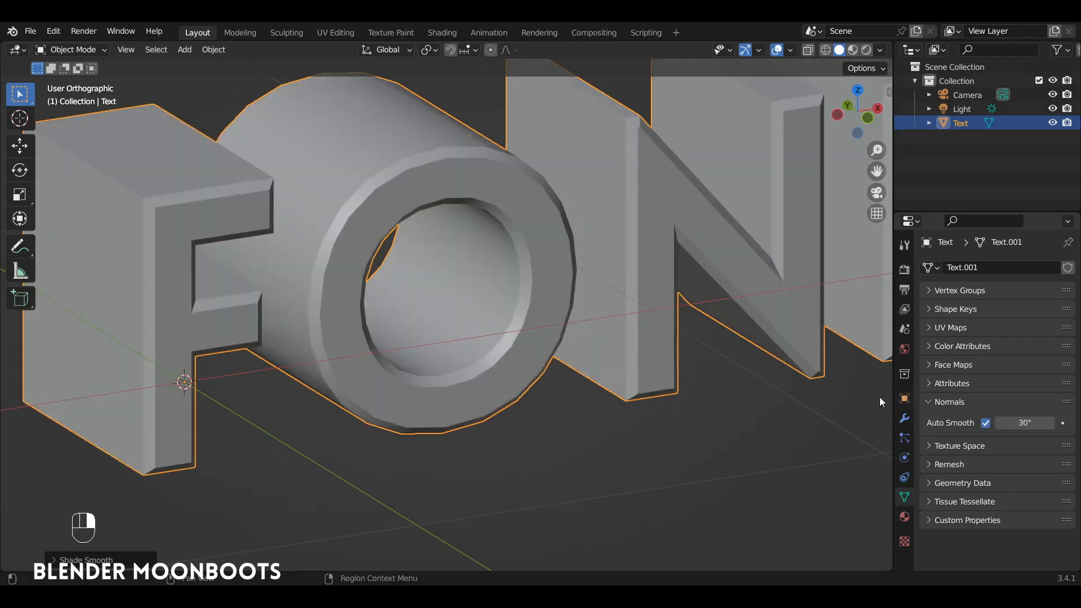
pyautogui.keyDown('alt'); pyautogui.moveTo(880, 397); pyautogui.dragTo(721, 397, button='middle'); pyautogui.keyUp('alt')
pyautogui.keyDown('alt'); pyautogui.moveTo(721, 397); pyautogui.dragTo(691, 334); pyautogui.keyUp('alt')
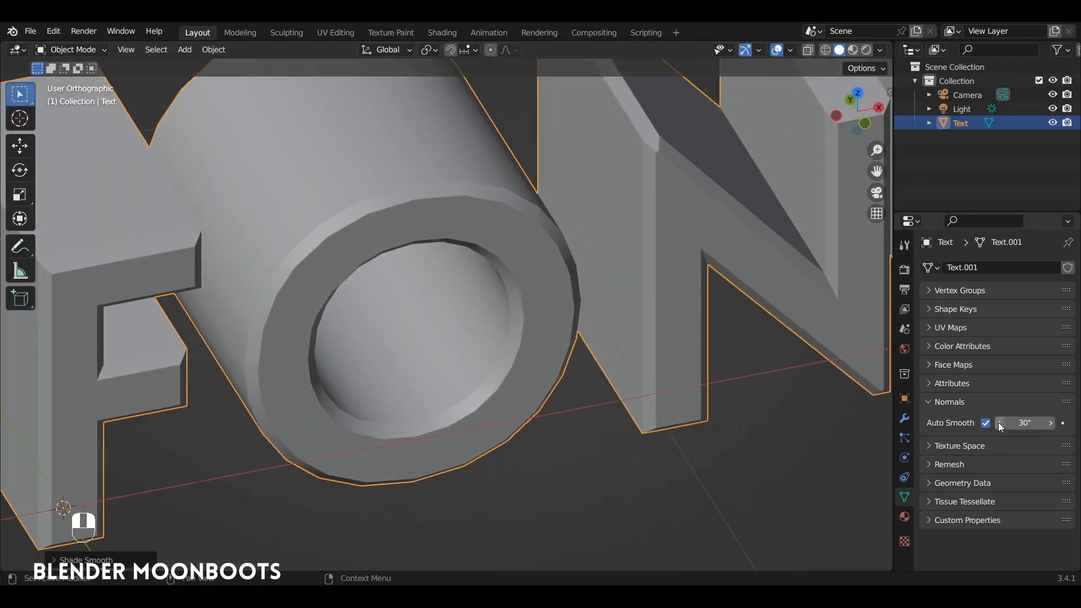
pyautogui.moveTo(999, 423)
pyautogui.mouseDown()
pyautogui.moveTo(1032, 420)
pyautogui.moveTo(929, 434)
pyautogui.moveTo(1014, 429)
pyautogui.mouseUp()
pyautogui.keyDown('ctrl'); pyautogui.keyDown('alt'); pyautogui.moveTo(656, 335); pyautogui.dragTo(651, 358); pyautogui.keyUp('alt'); pyautogui.keyUp('ctrl')
pyautogui.keyDown('alt'); pyautogui.moveTo(651, 358); pyautogui.dragTo(644, 291); pyautogui.keyUp('alt')
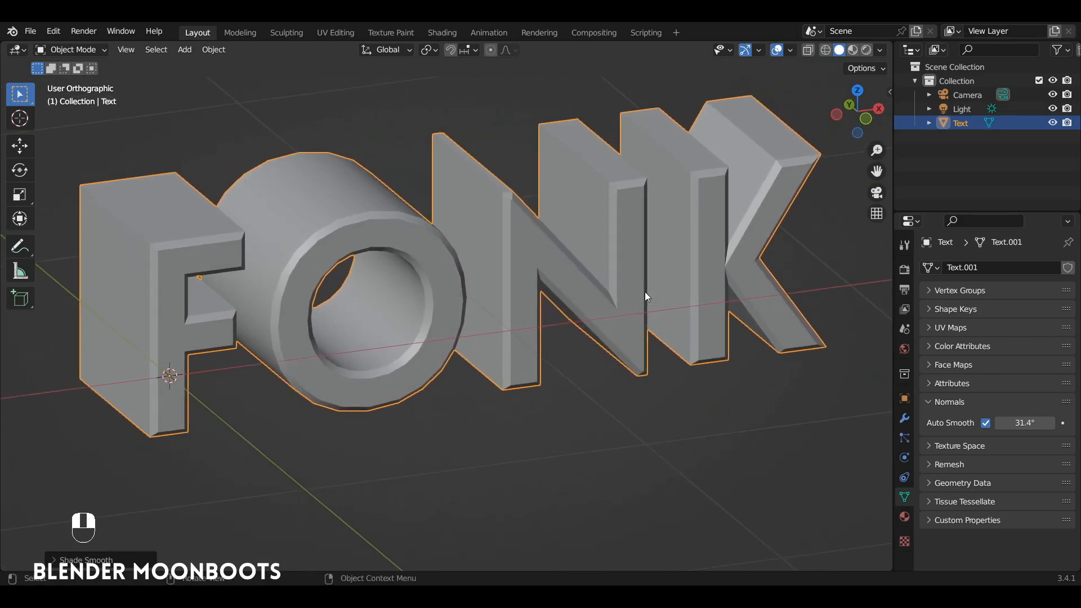
# - In see-through front view in Edit Mode, select the letters O, N and K and move them along X closer to the F
pyautogui.press('KP_1')
pyautogui.press('Tab')
pyautogui.hotkey('alt', 'z')
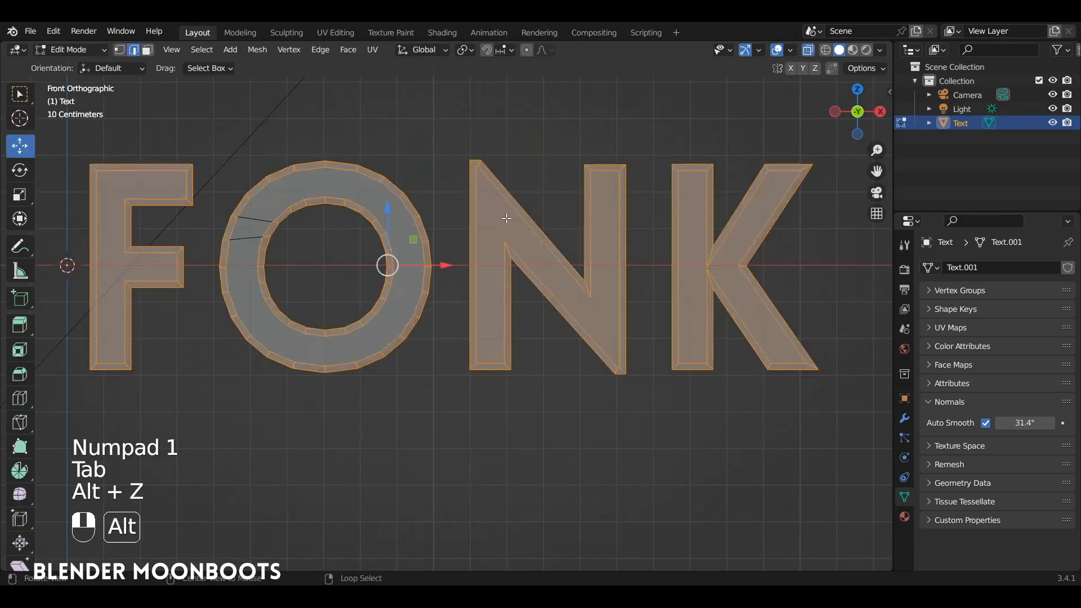
pyautogui.press('a')
pyautogui.press('a')
pyautogui.moveTo(200, 105); pyautogui.dragTo(872, 443)
pyautogui.moveTo(472, 266); pyautogui.dragTo(444, 266)
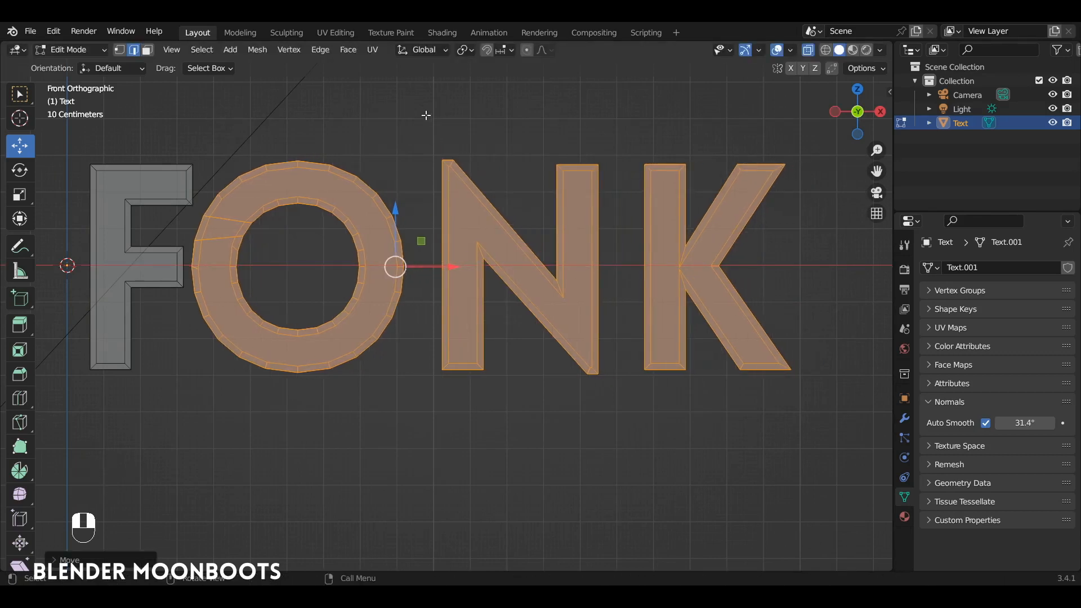
# - Move the letters N and K along X toward the O, shift the K closer to the N, and return to solid Object Mode
pyautogui.moveTo(424, 110); pyautogui.dragTo(833, 434)
pyautogui.moveTo(664, 266); pyautogui.dragTo(635, 267)
pyautogui.moveTo(606, 127); pyautogui.dragTo(845, 423)
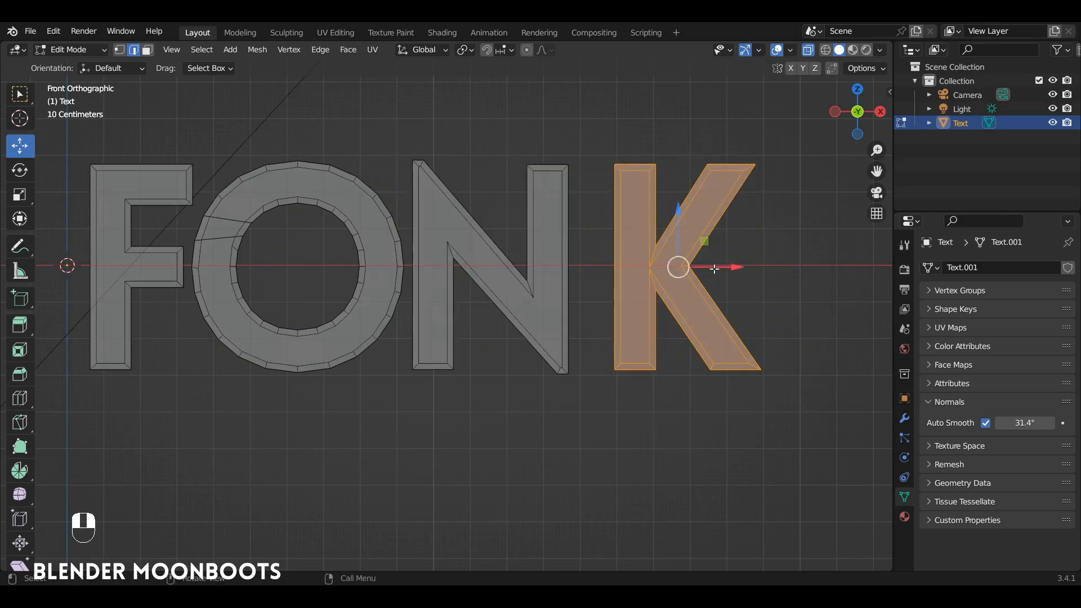
pyautogui.moveTo(726, 267); pyautogui.dragTo(689, 267)
pyautogui.keyDown('alt'); pyautogui.moveTo(676, 275); pyautogui.dragTo(714, 334); pyautogui.keyUp('alt')
pyautogui.press('Tab')
pyautogui.hotkey('alt', 'z')
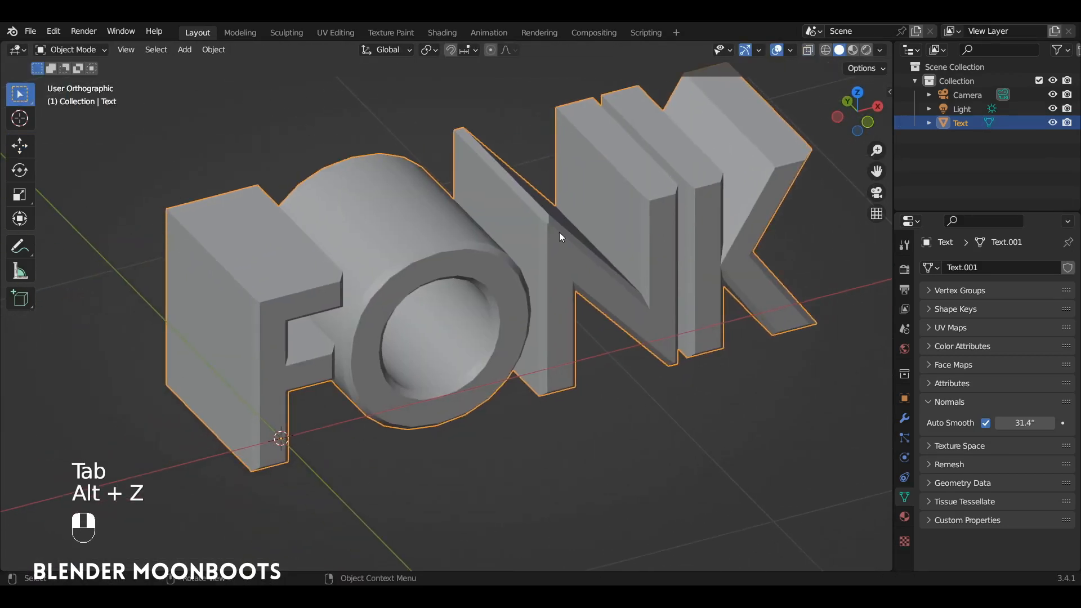
# - Set the text mesh's origin to its geometry
pyautogui.rightClick(559, 231)
pyautogui.moveTo(536, 292)
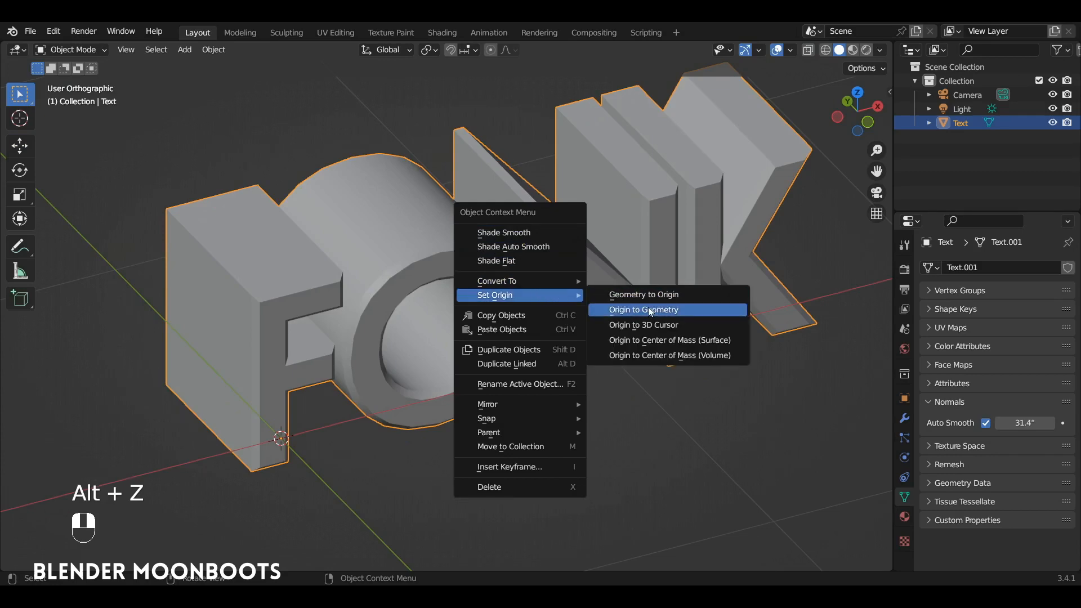
pyautogui.click(680, 310)
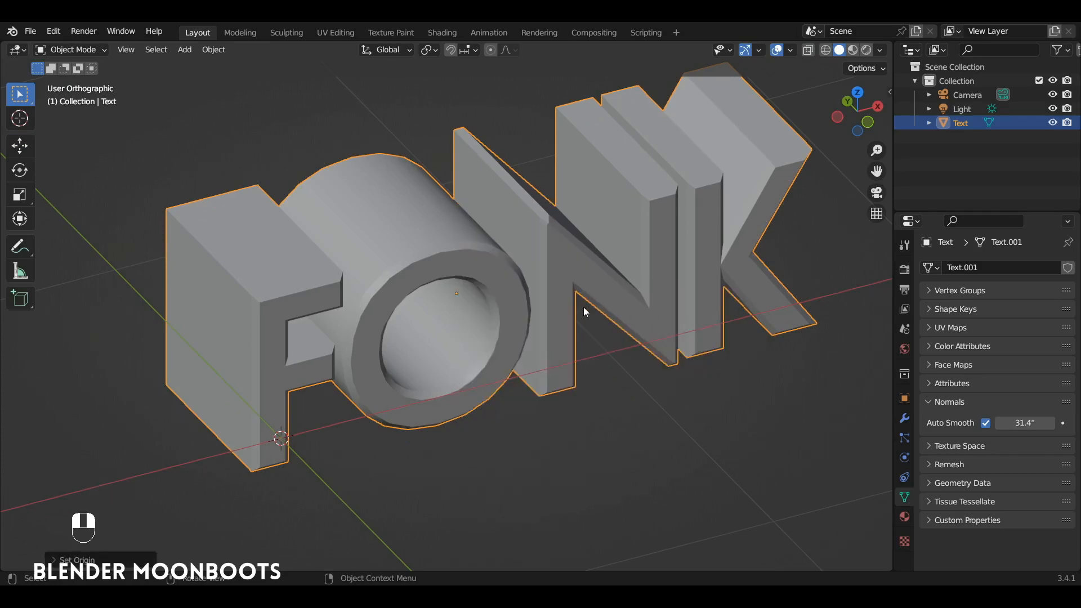
# - Add a plane mesh and move it along negative X, clear of the F side of the text
pyautogui.moveTo(586, 311); pyautogui.dragTo(491, 251, button='middle')
pyautogui.keyDown('alt'); pyautogui.moveTo(441, 276); pyautogui.dragTo(557, 265); pyautogui.keyUp('alt')
pyautogui.scroll(-3, 518, 265)
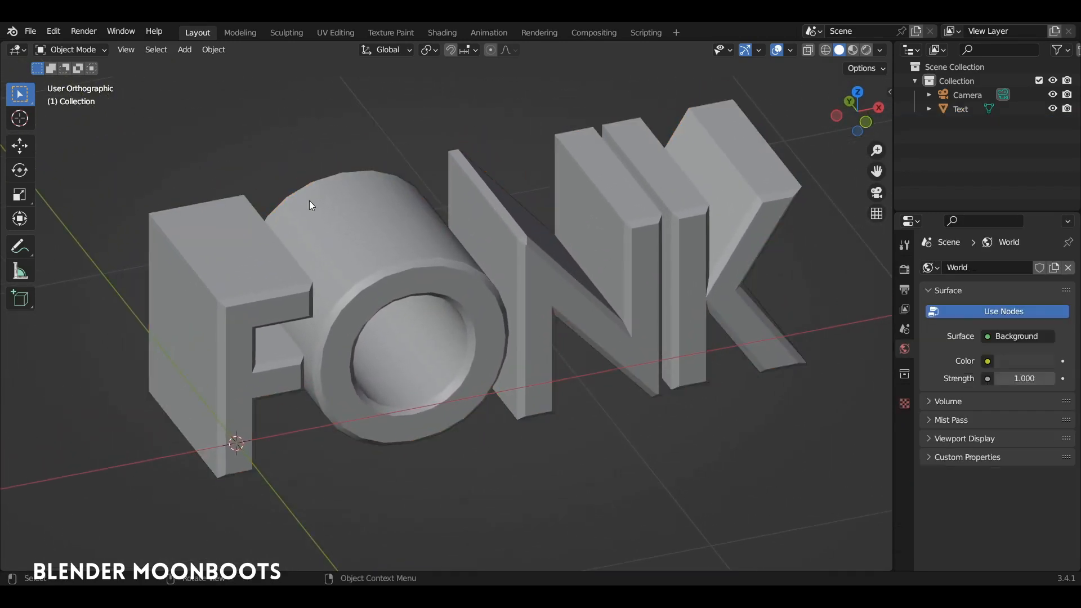
pyautogui.keyDown('alt'); pyautogui.keyDown('shift'); pyautogui.moveTo(309, 201); pyautogui.dragTo(482, 260); pyautogui.keyUp('shift'); pyautogui.keyUp('alt')
pyautogui.hotkey('shift', 'a')
pyautogui.moveTo(403, 276)
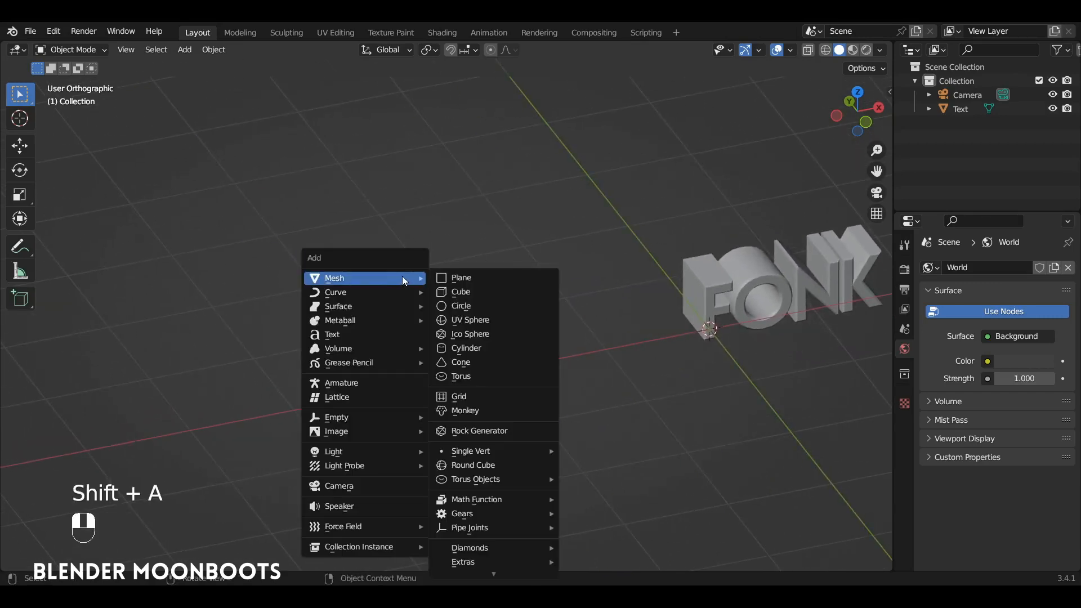
pyautogui.click(474, 278)
pyautogui.keyDown('alt'); pyautogui.moveTo(526, 285); pyautogui.dragTo(480, 277); pyautogui.keyUp('alt')
pyautogui.hotkey('shift', 'space')
pyautogui.click(678, 376)
# - Subdivide the plane in Edit Mode with 20 cuts
pyautogui.press('Tab')
pyautogui.scroll(2, 472, 270)
pyautogui.rightClick(466, 263)
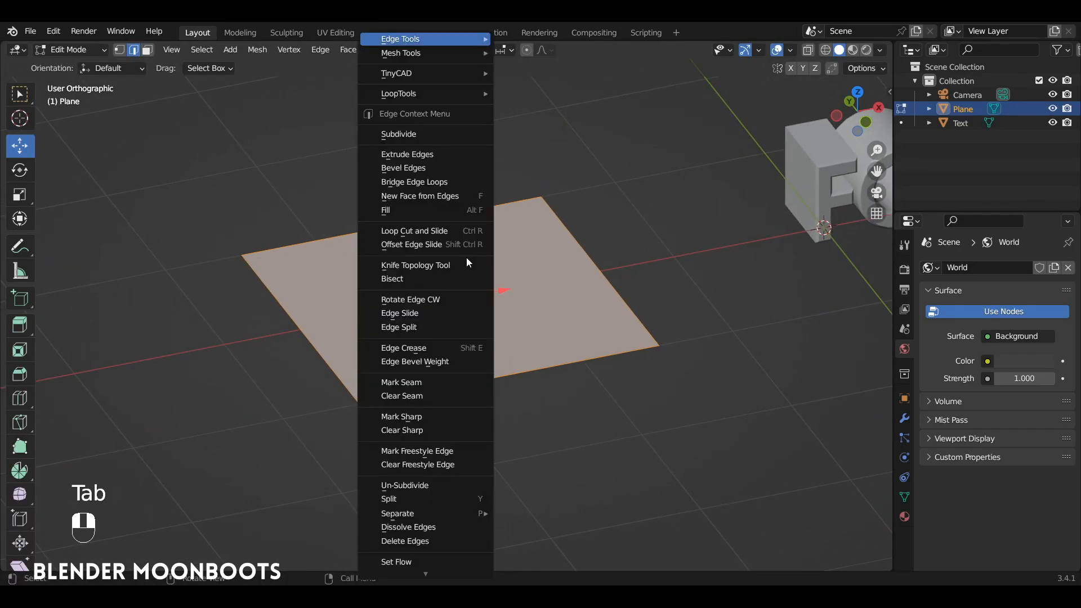
pyautogui.click(421, 135)
pyautogui.click(129, 565)
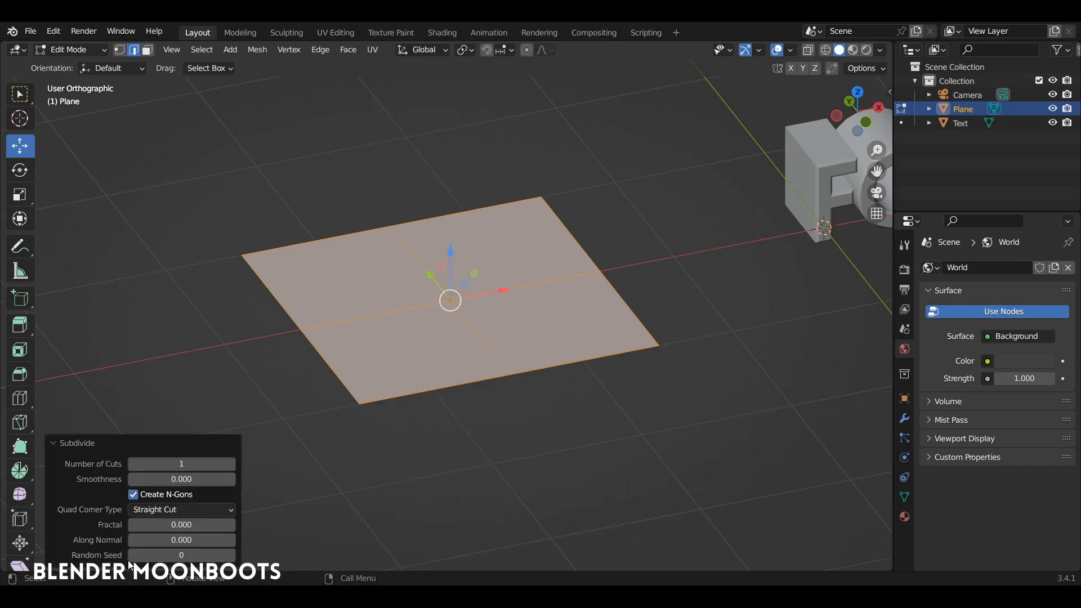
pyautogui.click(185, 463)
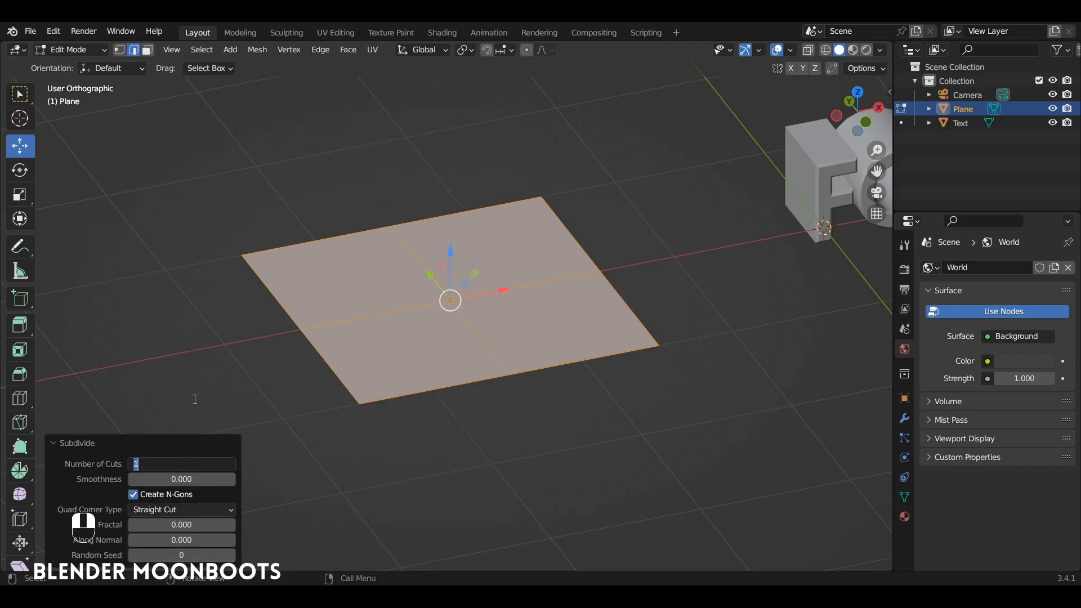
pyautogui.write('20')
pyautogui.press('Return')
# - Select all faces of the subdivided plane in face mode and split them with Faces by Edges
pyautogui.keyDown('alt'); pyautogui.moveTo(194, 400); pyautogui.dragTo(191, 367); pyautogui.keyUp('alt')
pyautogui.click(147, 52)
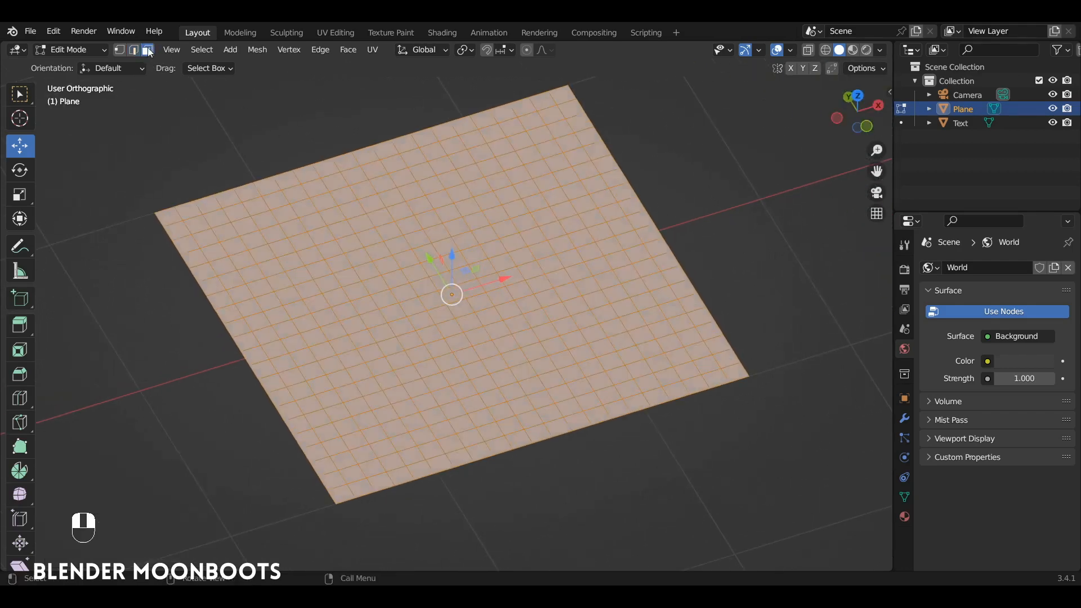
pyautogui.keyDown('alt'); pyautogui.moveTo(364, 278); pyautogui.dragTo(394, 242); pyautogui.keyUp('alt')
pyautogui.click(382, 297)
pyautogui.hotkey('ctrl', 'z')
pyautogui.press('a')
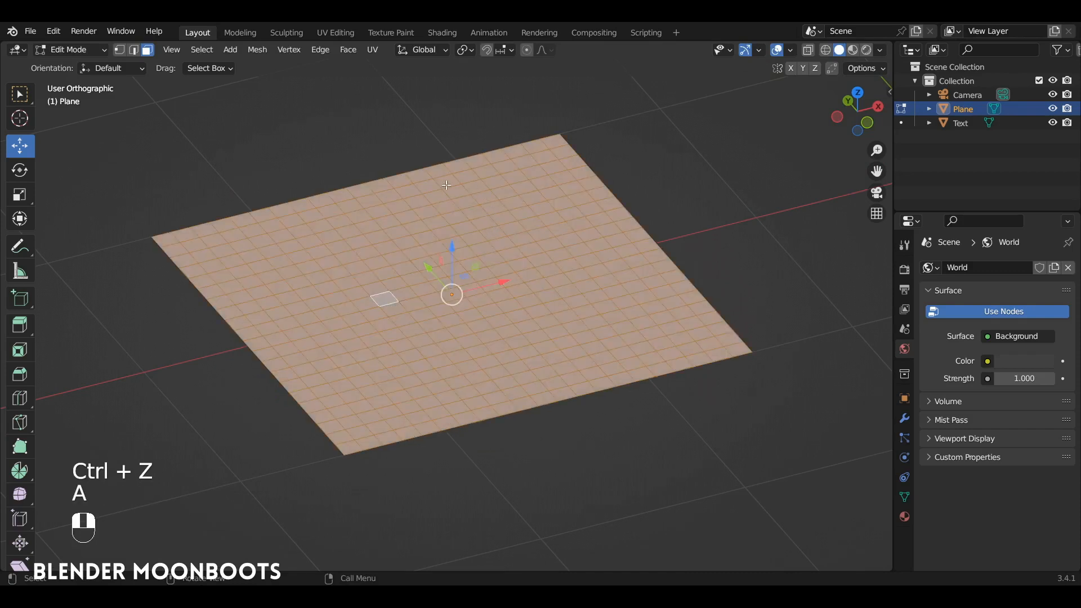
pyautogui.click(259, 50)
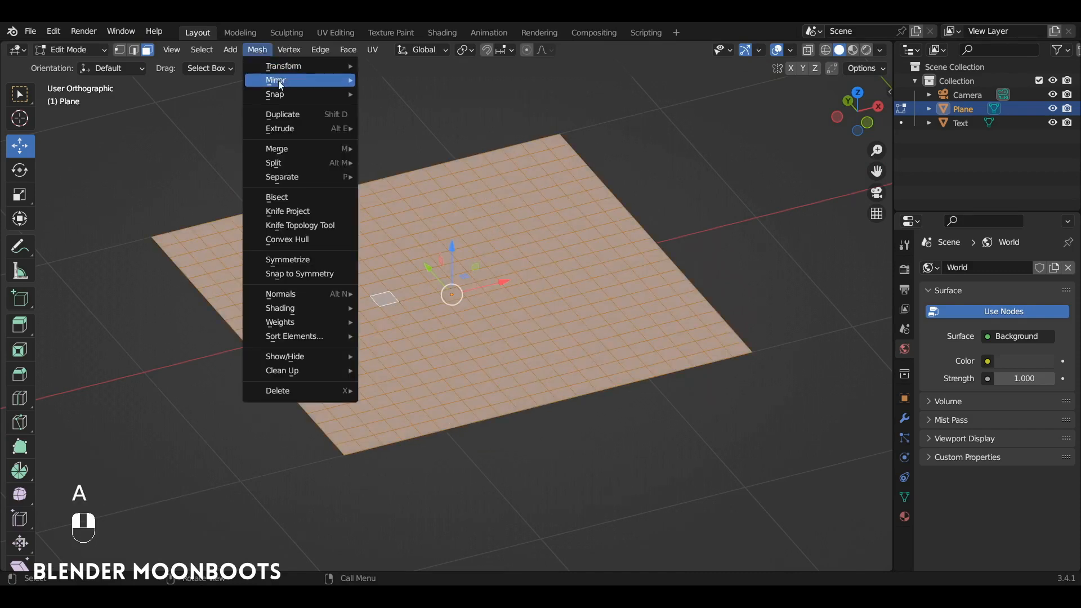
pyautogui.moveTo(291, 168)
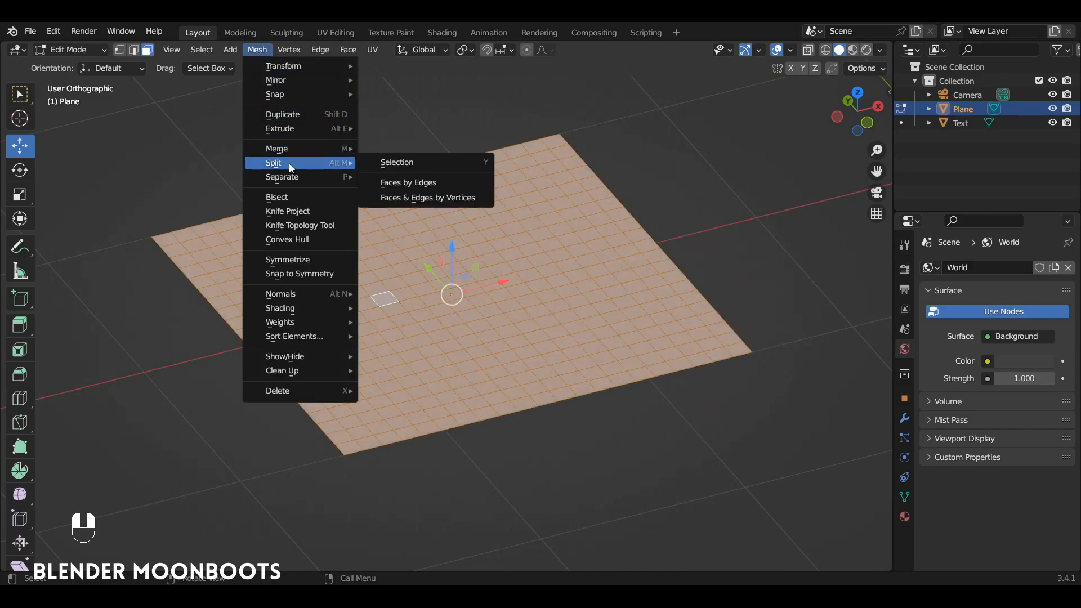
pyautogui.click(472, 186)
# - Lift two individual faces along Z to test that they are detached, undoing each move
pyautogui.click(396, 293)
pyautogui.moveTo(385, 249); pyautogui.dragTo(385, 197)
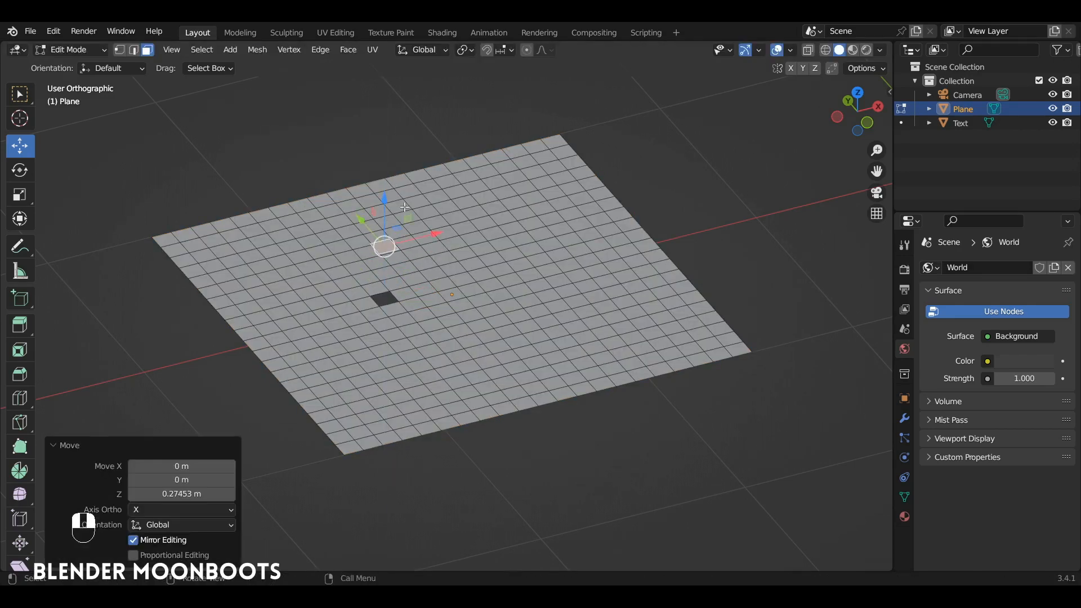
pyautogui.hotkey('ctrl', 'z')
pyautogui.click(433, 275)
pyautogui.moveTo(433, 223); pyautogui.dragTo(436, 201)
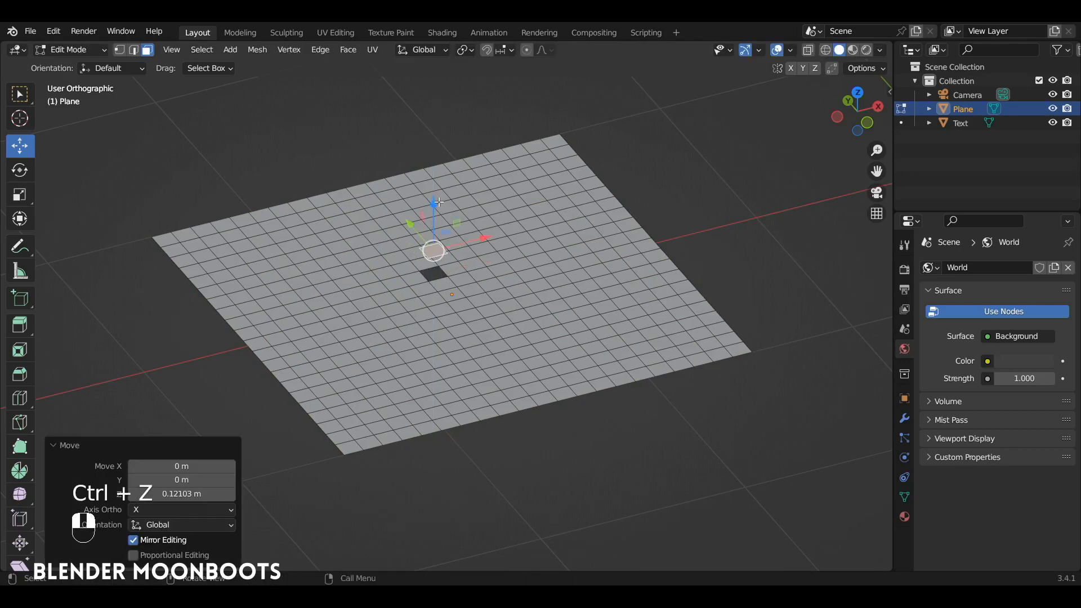
pyautogui.hotkey('ctrl', 'z')
# - Separate all faces of the plane by loose parts into individual objects and return to Object Mode
pyautogui.scroll(-2, 457, 246)
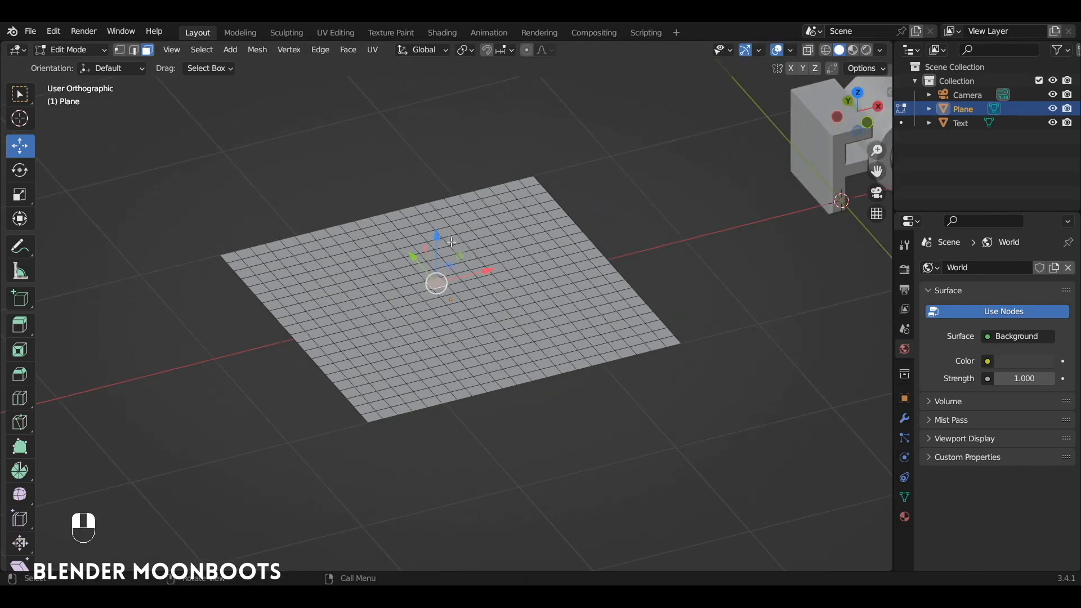
pyautogui.press('a')
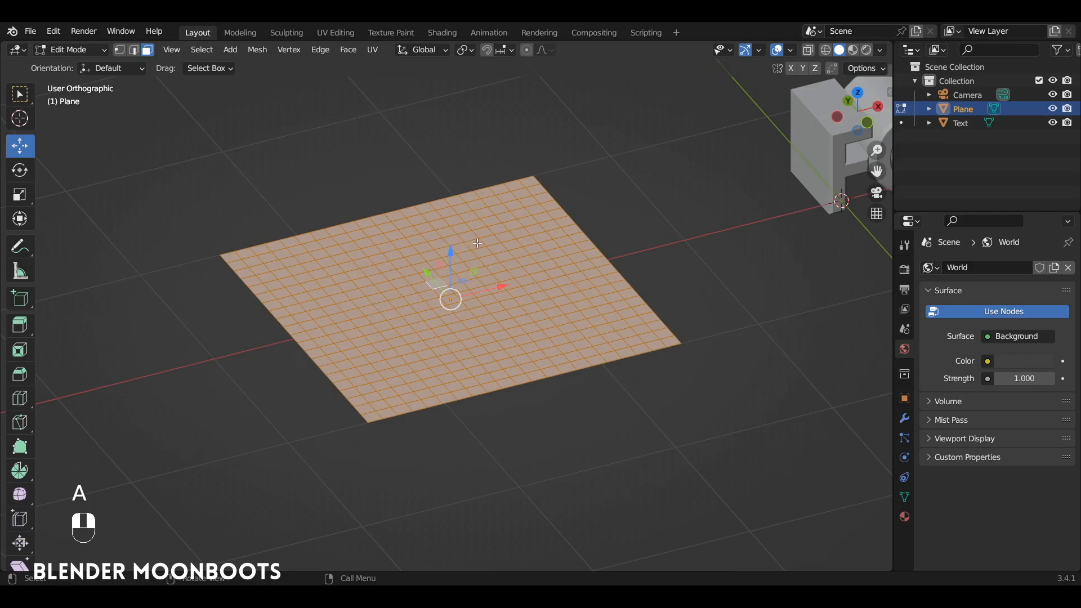
pyautogui.press('p')
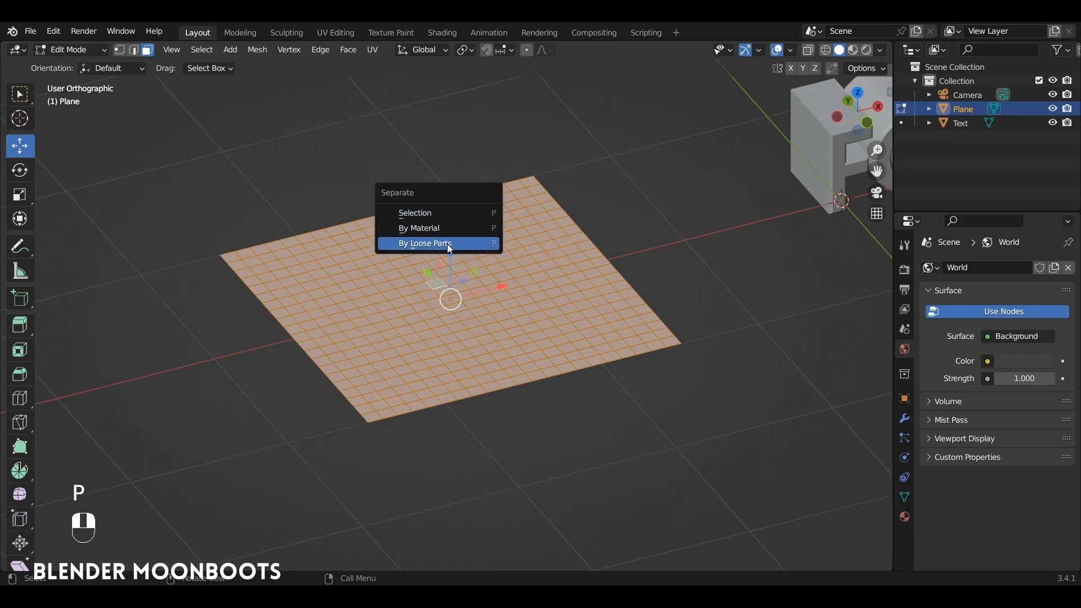
pyautogui.click(482, 250)
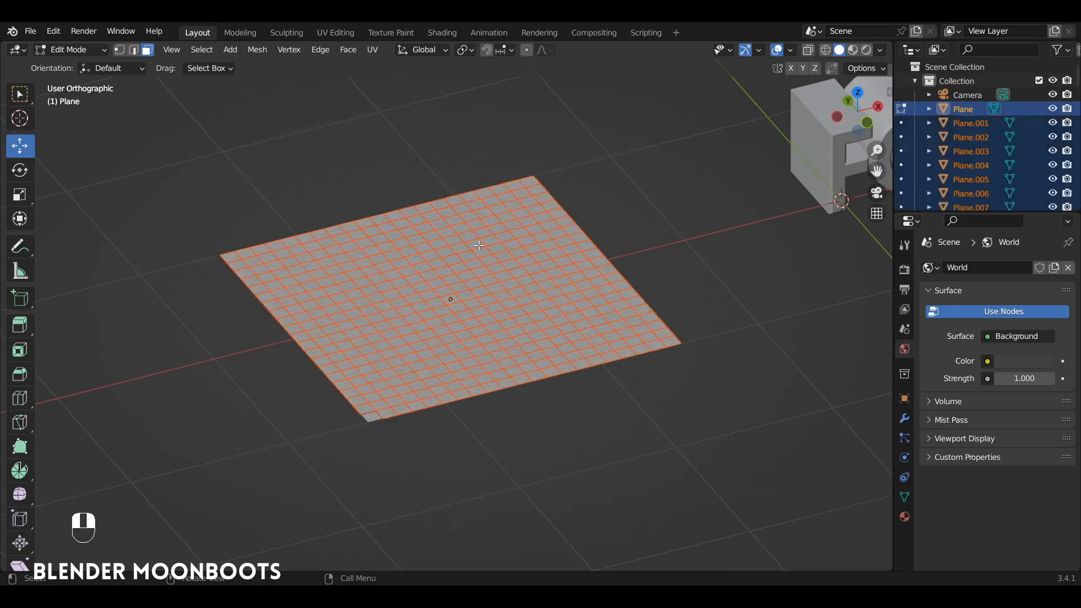
pyautogui.press('Tab')
# - Lift single tile objects along Z to test their separation and check their shared origin, undoing each move
pyautogui.click(455, 275)
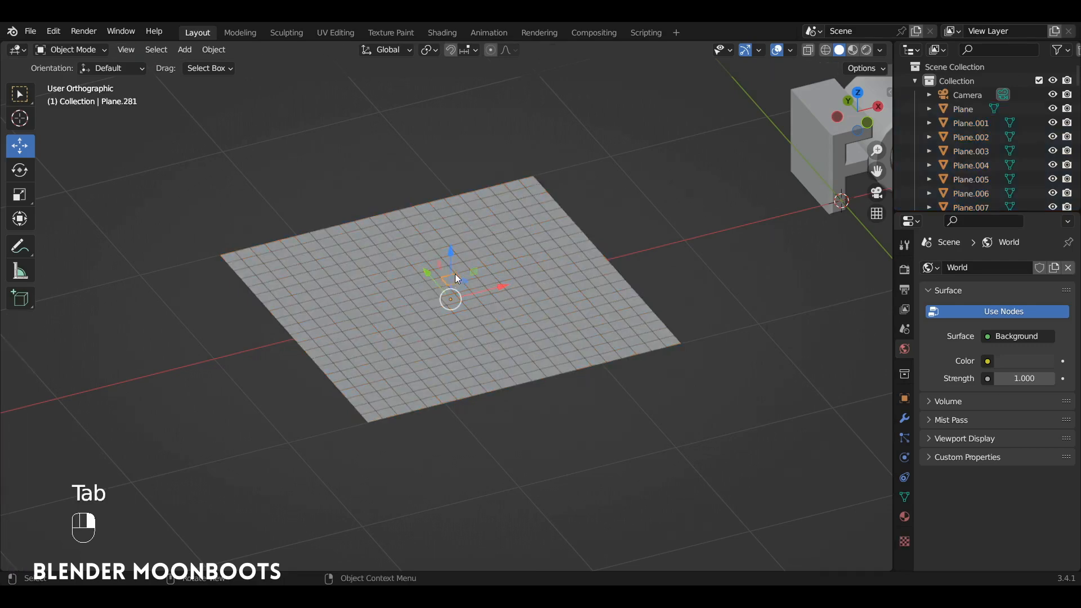
pyautogui.hotkey('ctrl', 'z')
pyautogui.click(486, 231)
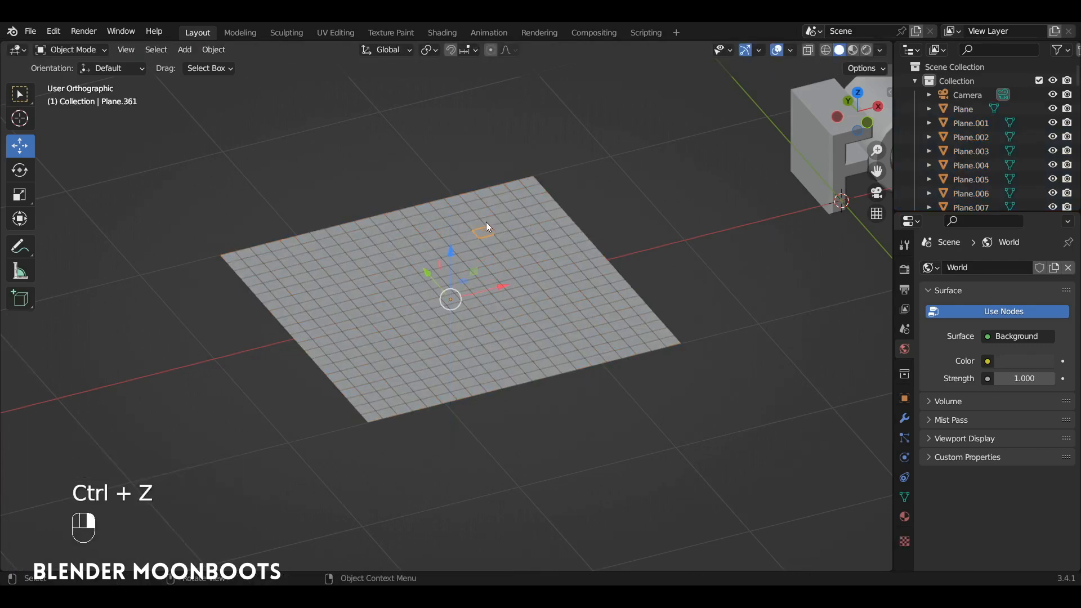
pyautogui.moveTo(452, 249); pyautogui.dragTo(454, 221)
pyautogui.hotkey('ctrl', 'z')
pyautogui.keyDown('alt'); pyautogui.moveTo(492, 256); pyautogui.dragTo(436, 226); pyautogui.keyUp('alt')
pyautogui.click(353, 264)
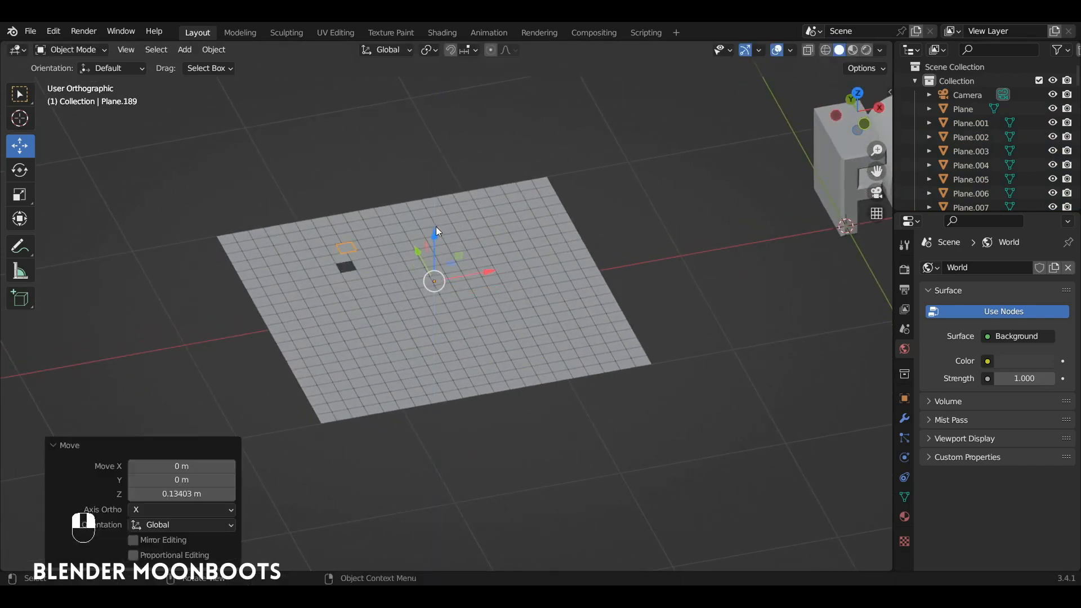
pyautogui.hotkey('ctrl', 'z')
# - Select all tiles of the plane and set each one's origin to its own geometry
pyautogui.keyDown('alt'); pyautogui.moveTo(441, 299); pyautogui.dragTo(439, 295); pyautogui.keyUp('alt')
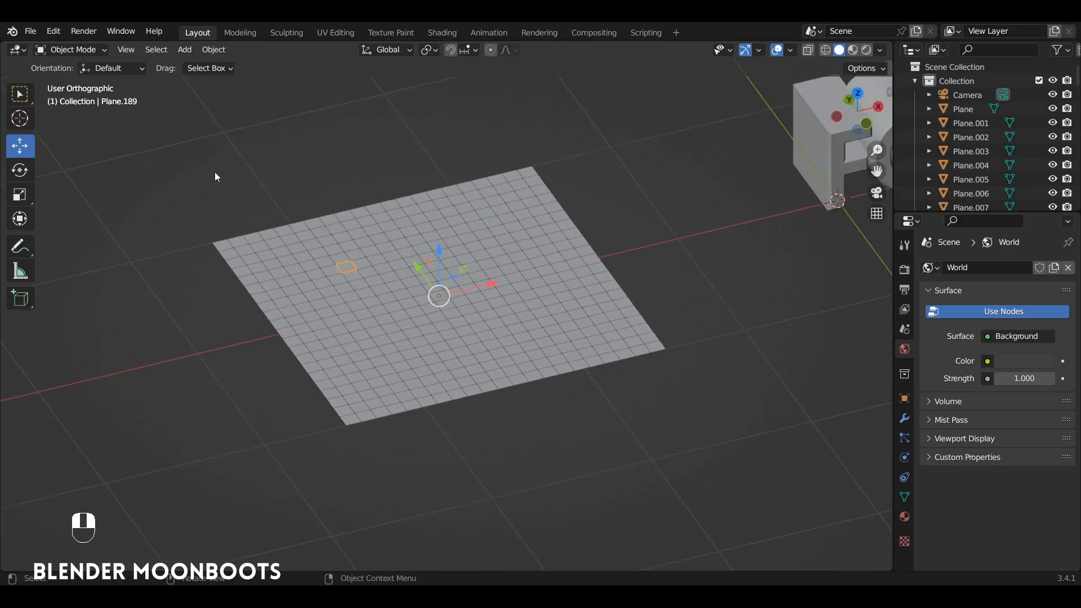
pyautogui.moveTo(198, 160); pyautogui.dragTo(678, 435)
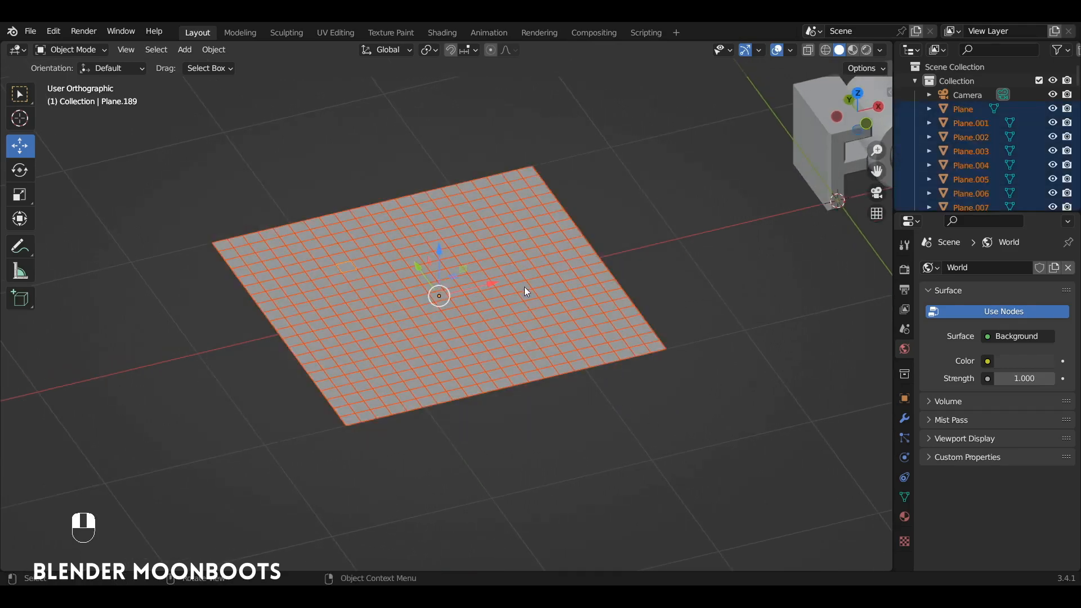
pyautogui.rightClick(521, 235)
pyautogui.moveTo(510, 236)
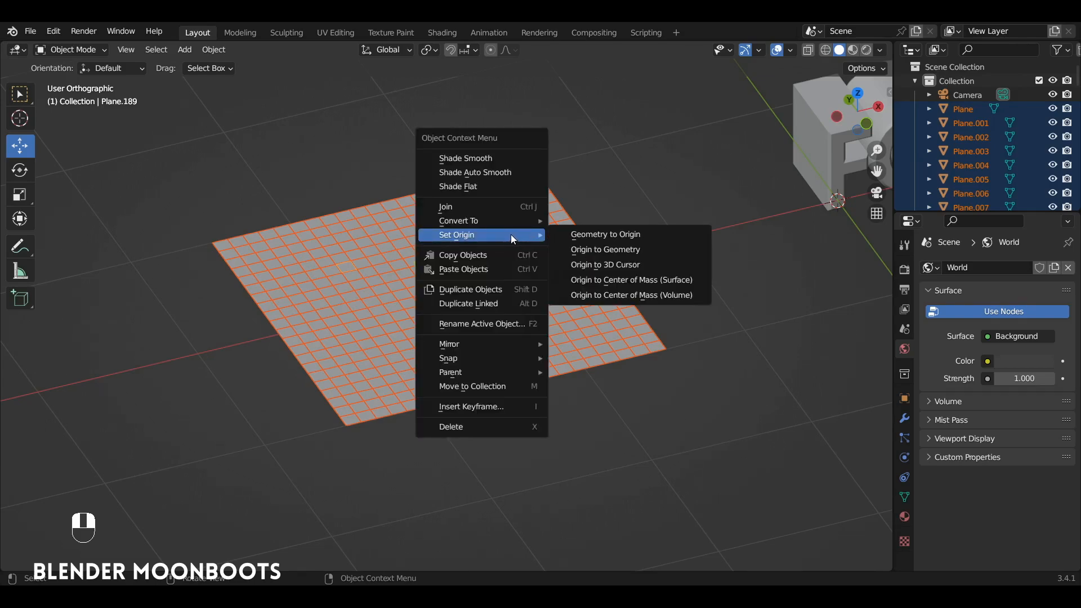
pyautogui.click(664, 251)
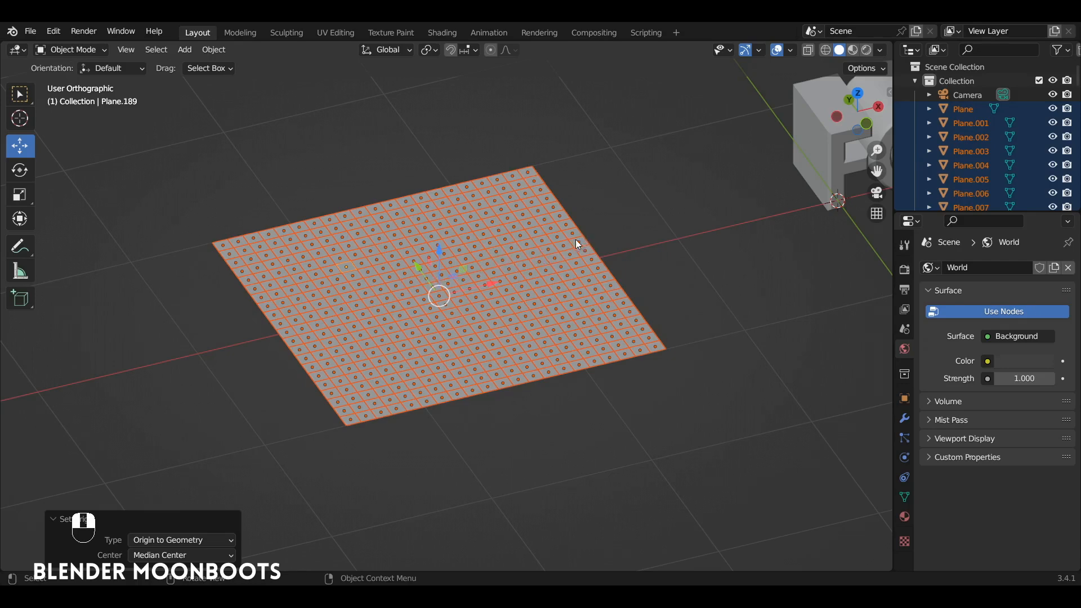
# - Apply Randomize Transform to all selected tiles with a rotation of 7.9° on X and 7.9° on Y
pyautogui.keyDown('alt'); pyautogui.moveTo(603, 269); pyautogui.dragTo(583, 285, button='middle'); pyautogui.keyUp('alt')
pyautogui.moveTo(559, 262); pyautogui.dragTo(552, 247, button='middle')
pyautogui.keyDown('alt'); pyautogui.moveTo(427, 204); pyautogui.dragTo(445, 243, button='middle'); pyautogui.keyUp('alt')
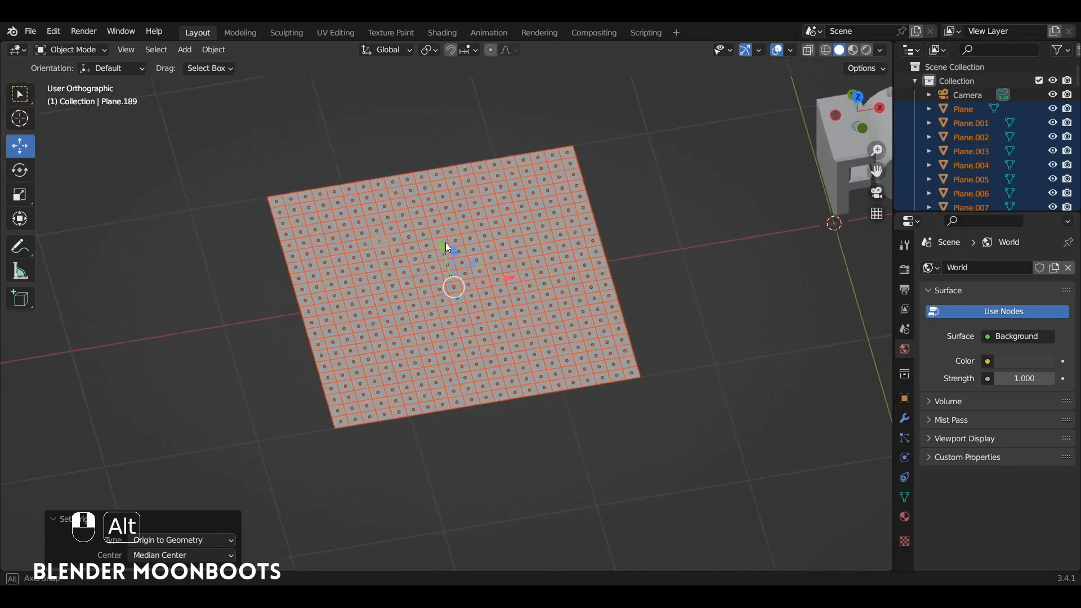
pyautogui.click(214, 50)
pyautogui.moveTo(230, 67)
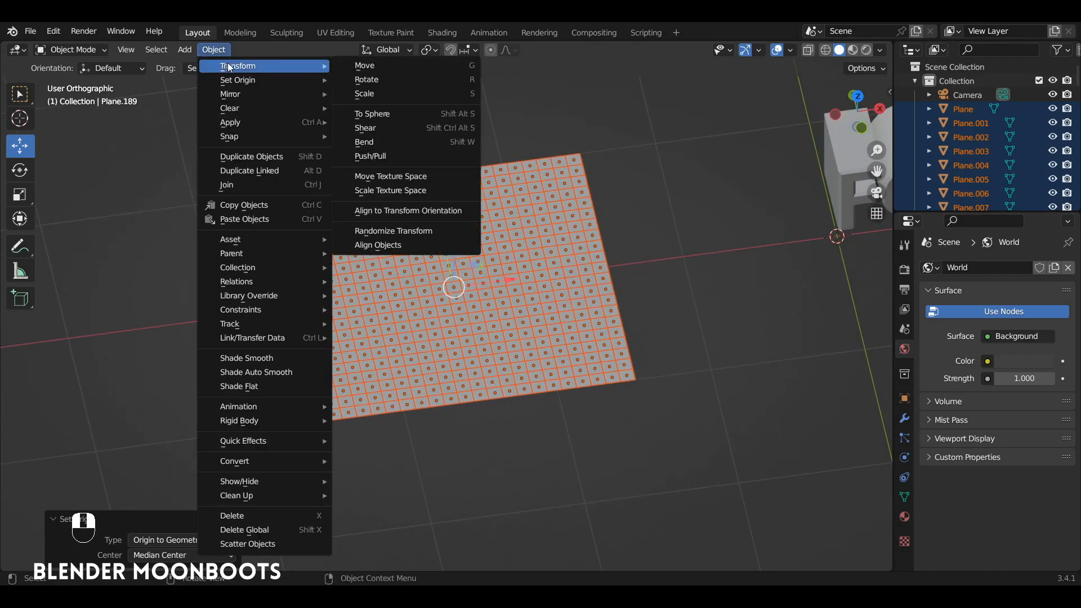
pyautogui.click(448, 228)
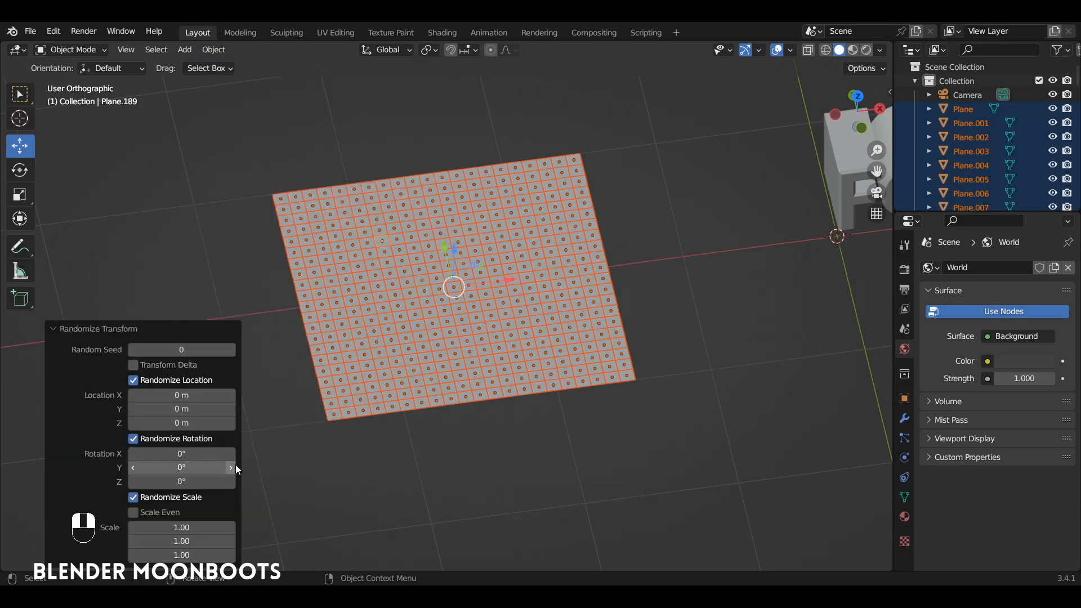
pyautogui.keyDown('ctrl'); pyautogui.keyDown('alt'); pyautogui.moveTo(313, 375); pyautogui.dragTo(363, 307); pyautogui.keyUp('alt'); pyautogui.keyUp('ctrl')
pyautogui.keyDown('alt'); pyautogui.keyDown('shift'); pyautogui.moveTo(363, 308); pyautogui.dragTo(389, 331); pyautogui.keyUp('shift'); pyautogui.keyUp('alt')
pyautogui.moveTo(231, 484); pyautogui.dragTo(300, 465)
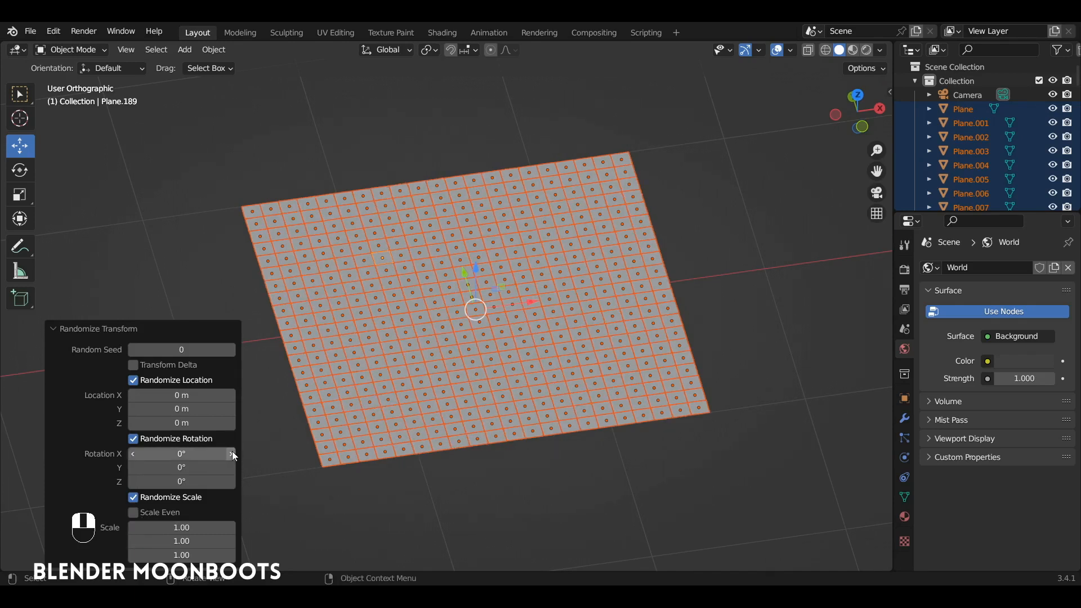
pyautogui.moveTo(232, 452); pyautogui.dragTo(285, 448)
pyautogui.moveTo(229, 468); pyautogui.dragTo(290, 466)
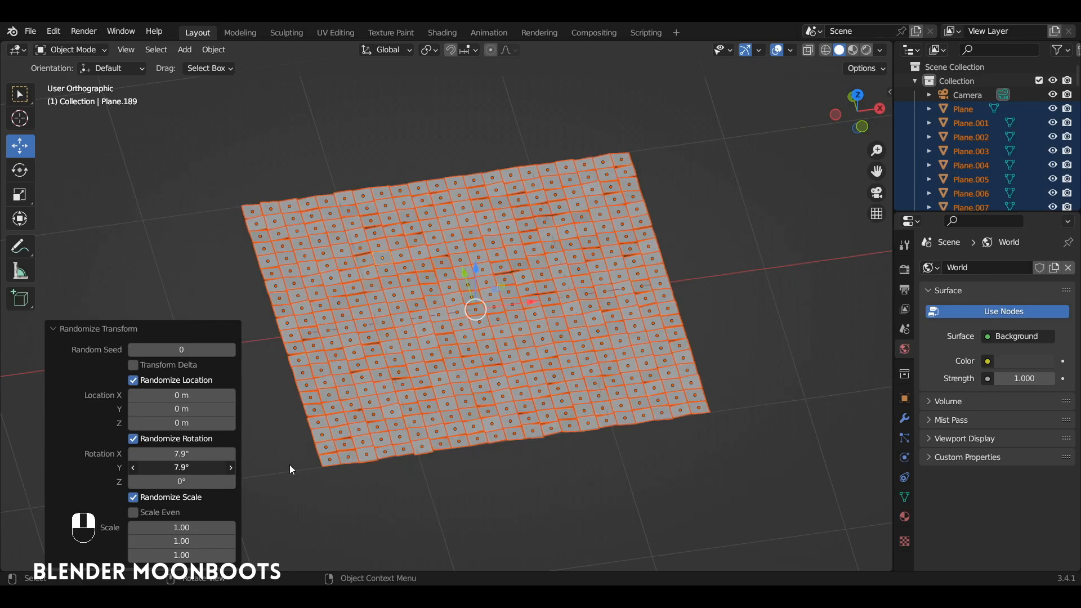
# - Set the transform pivot to Individual Origins and scale all selected tiles down to about 0.877 to create gaps
pyautogui.keyDown('alt'); pyautogui.moveTo(384, 396); pyautogui.dragTo(361, 434); pyautogui.keyUp('alt')
pyautogui.press('KP_7')
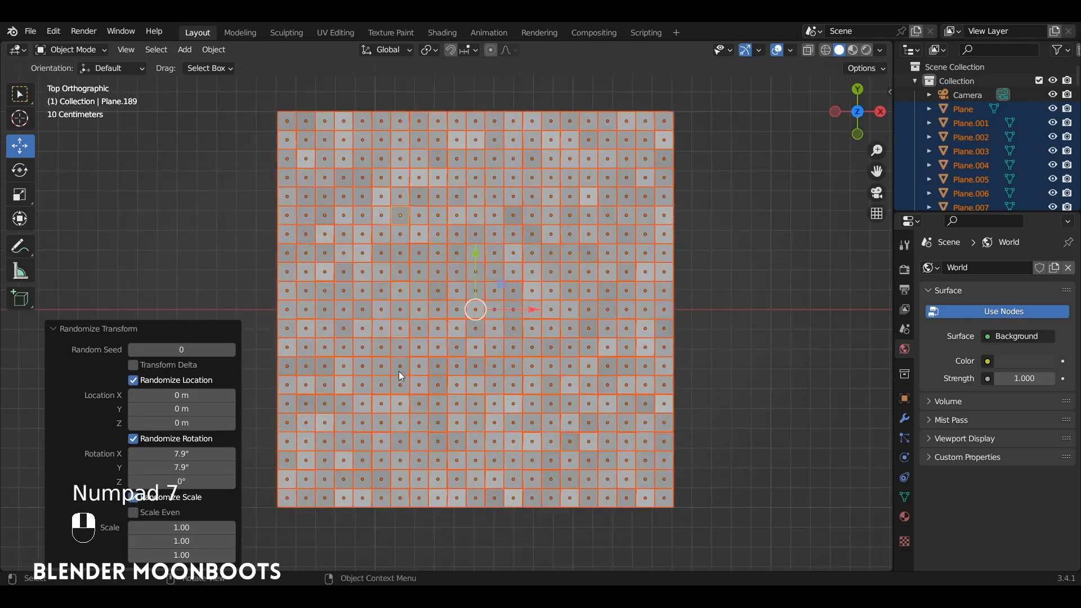
pyautogui.click(437, 51)
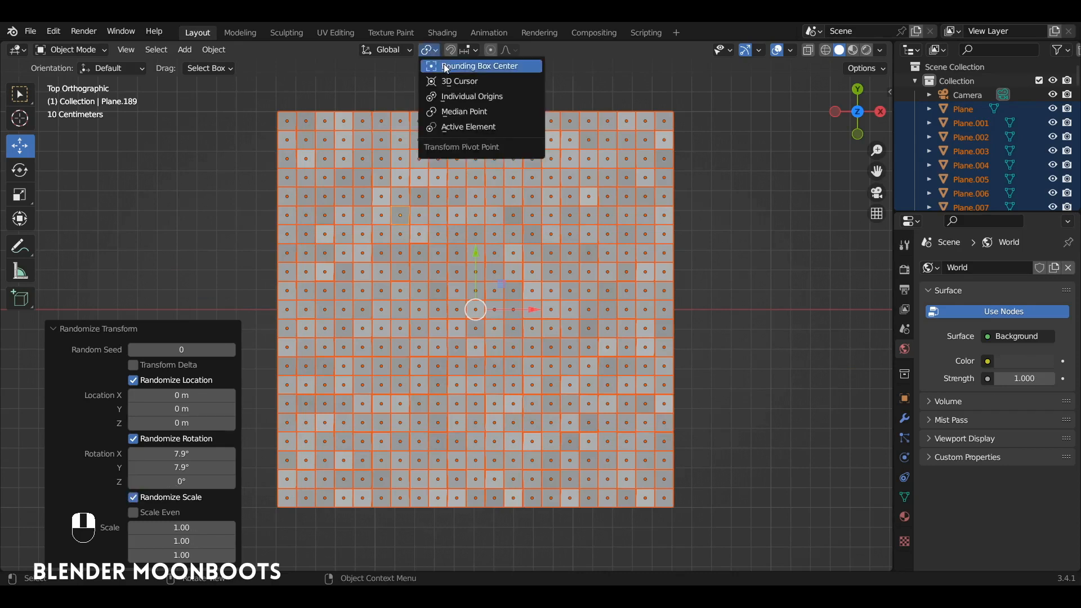
pyautogui.click(511, 96)
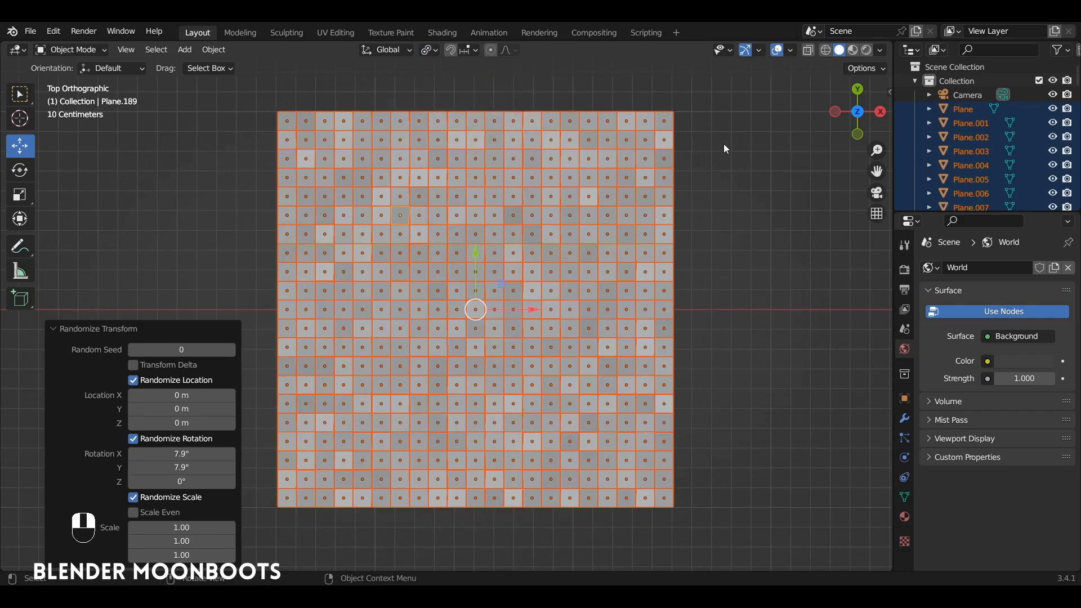
pyautogui.press('s')
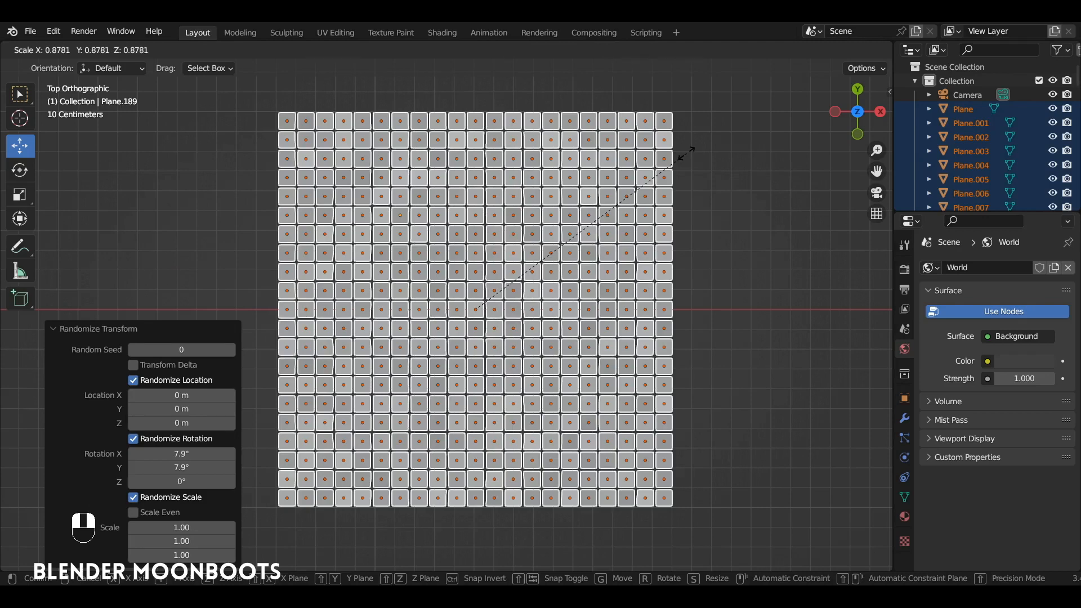
pyautogui.click(686, 154)
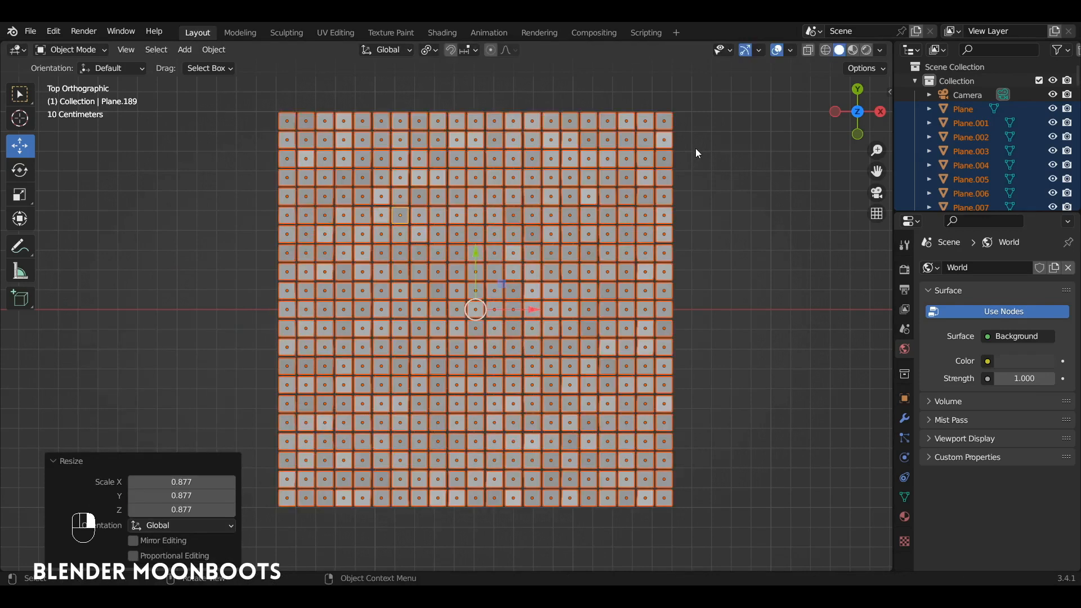
# - Join all tiles into one object and set its origin to its geometry
pyautogui.keyDown('alt'); pyautogui.moveTo(688, 205); pyautogui.dragTo(578, 242); pyautogui.keyUp('alt')
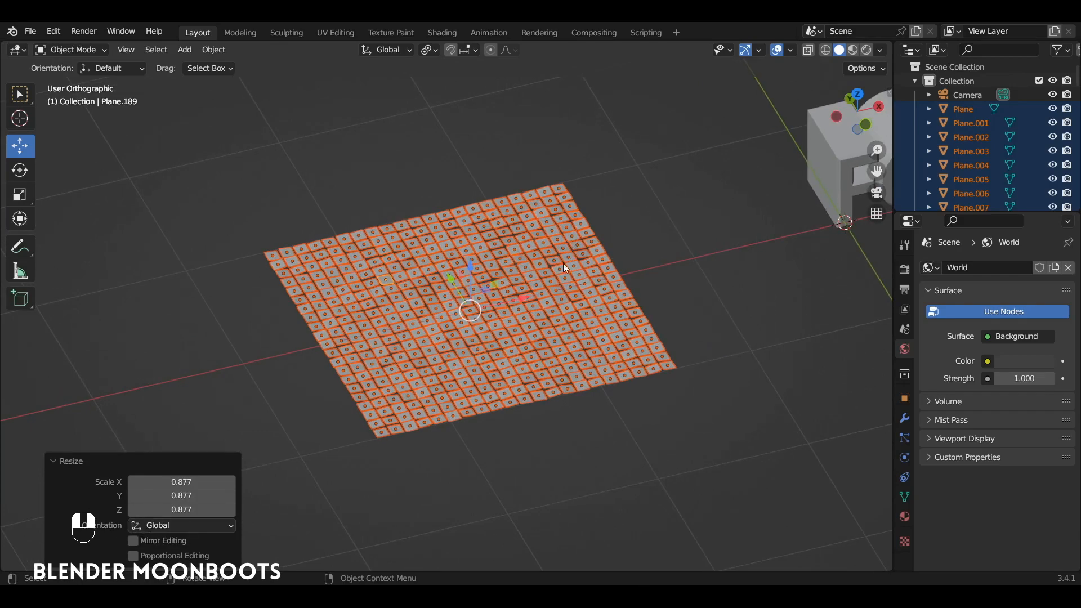
pyautogui.hotkey('ctrl', 'j')
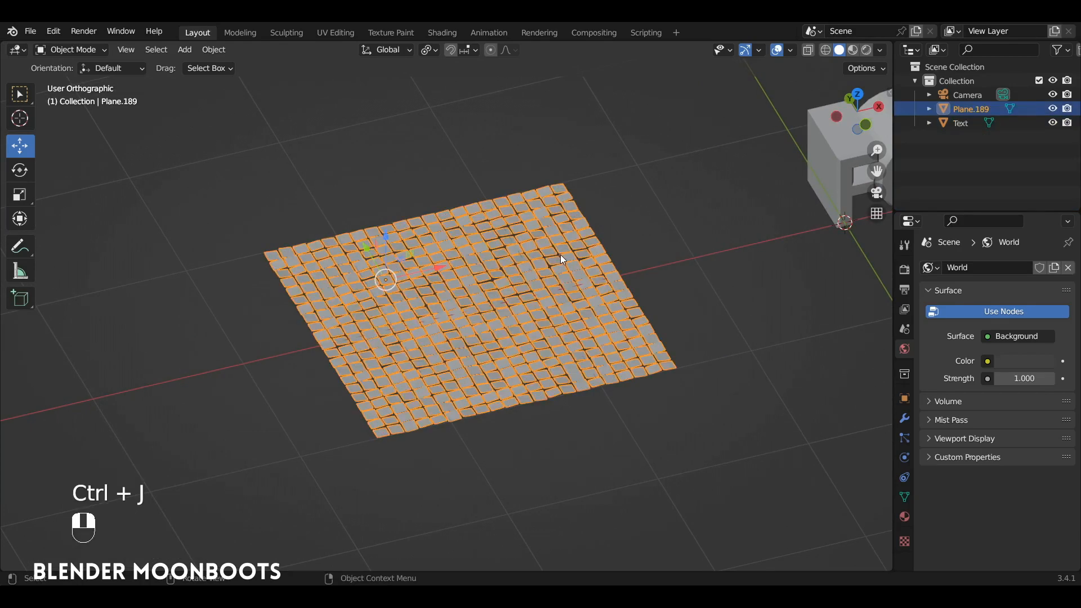
pyautogui.keyDown('alt'); pyautogui.moveTo(513, 278); pyautogui.dragTo(500, 285); pyautogui.keyUp('alt')
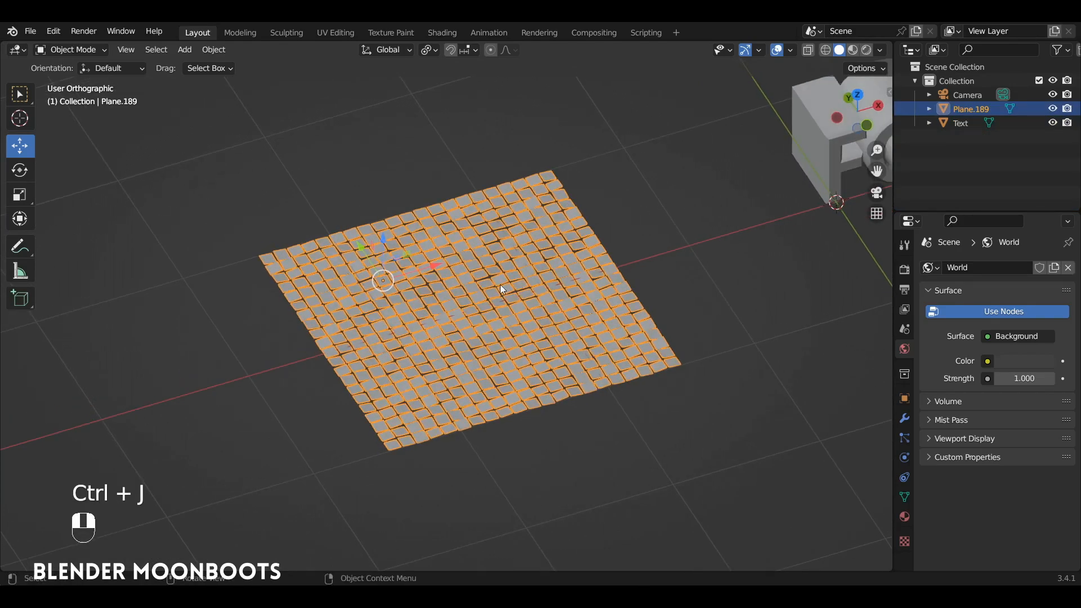
pyautogui.rightClick(458, 283)
pyautogui.moveTo(458, 285)
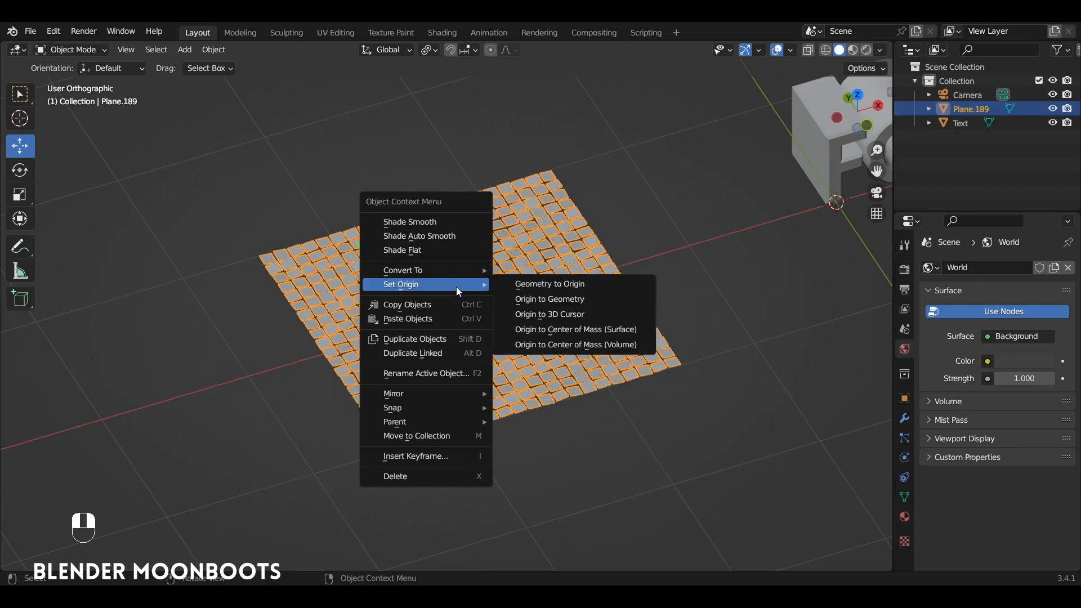
pyautogui.click(547, 298)
pyautogui.hotkey('shift', 'a')
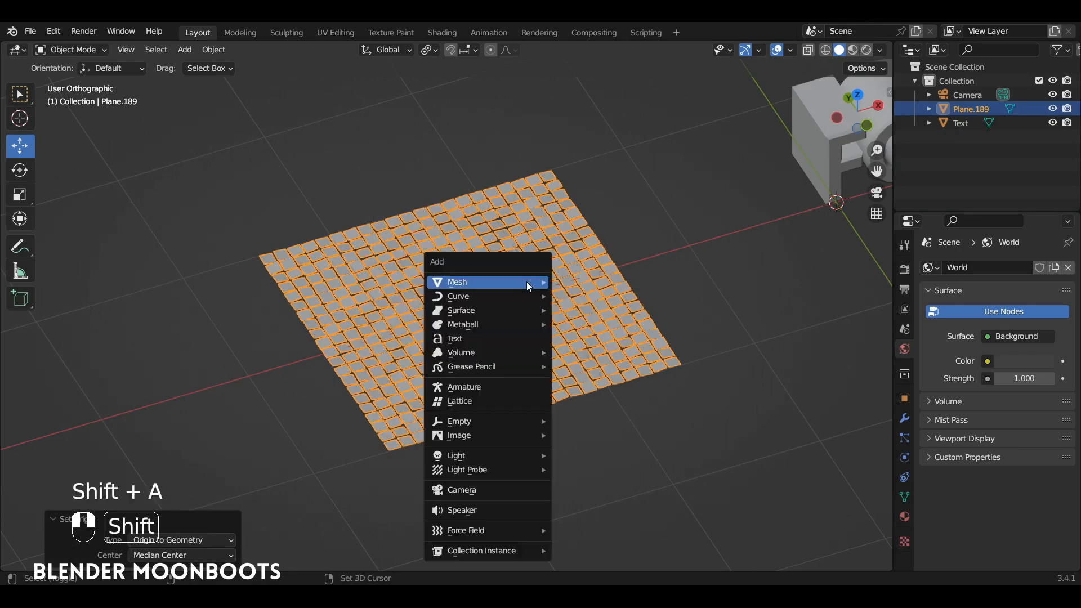
pyautogui.moveTo(525, 281)
pyautogui.click(583, 283)
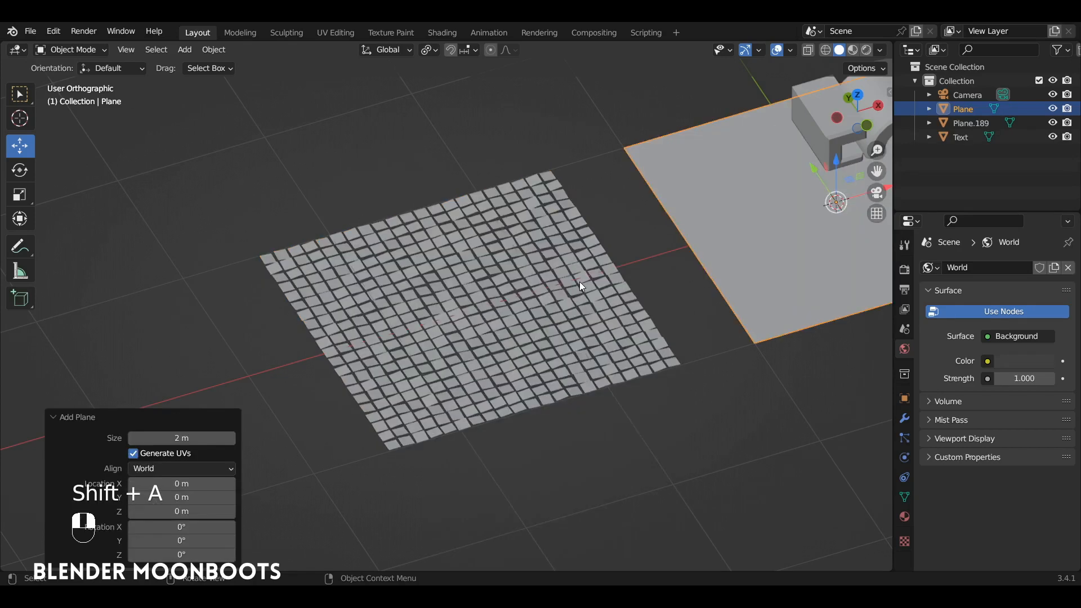
pyautogui.hotkey('ctrl', 'z')
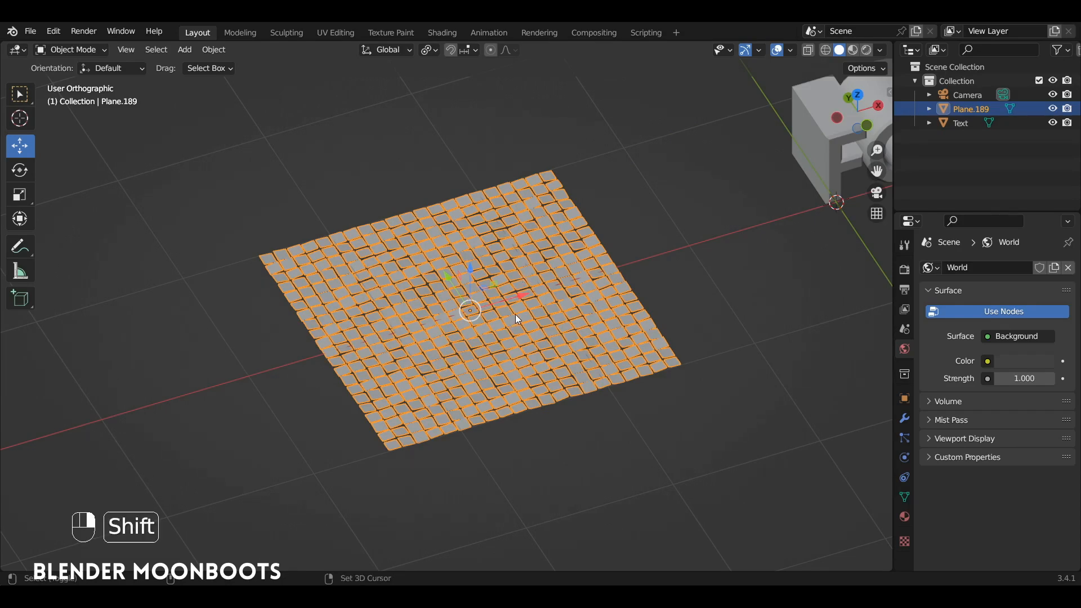
# - Snap the 3D cursor to the joined tile mesh and add a 2 m plane there
pyautogui.hotkey('shift', 's')
pyautogui.click(514, 399)
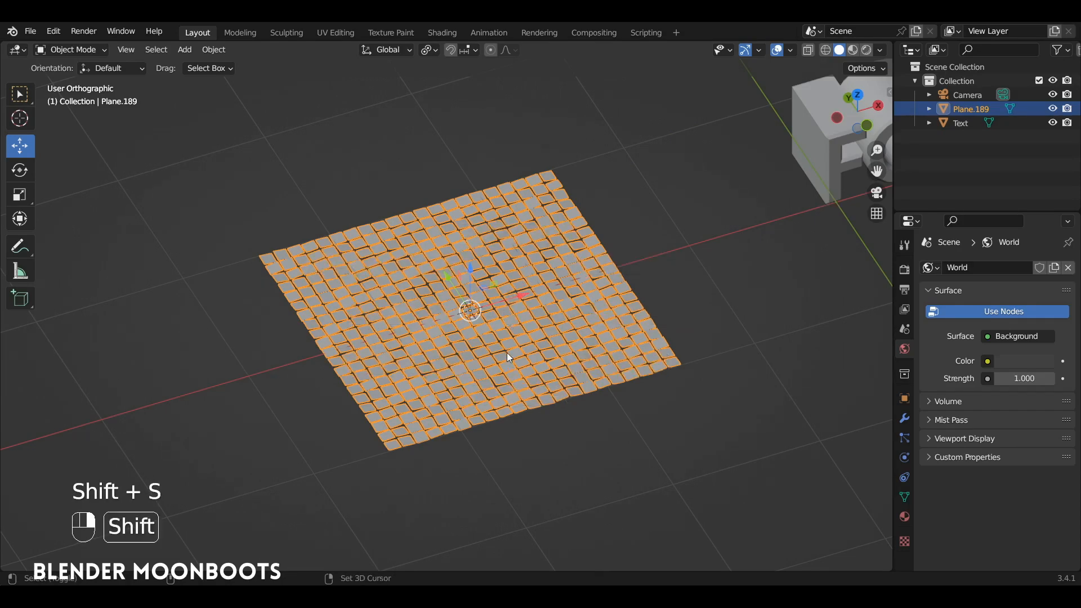
pyautogui.hotkey('shift', 'a')
pyautogui.moveTo(471, 298)
pyautogui.click(580, 302)
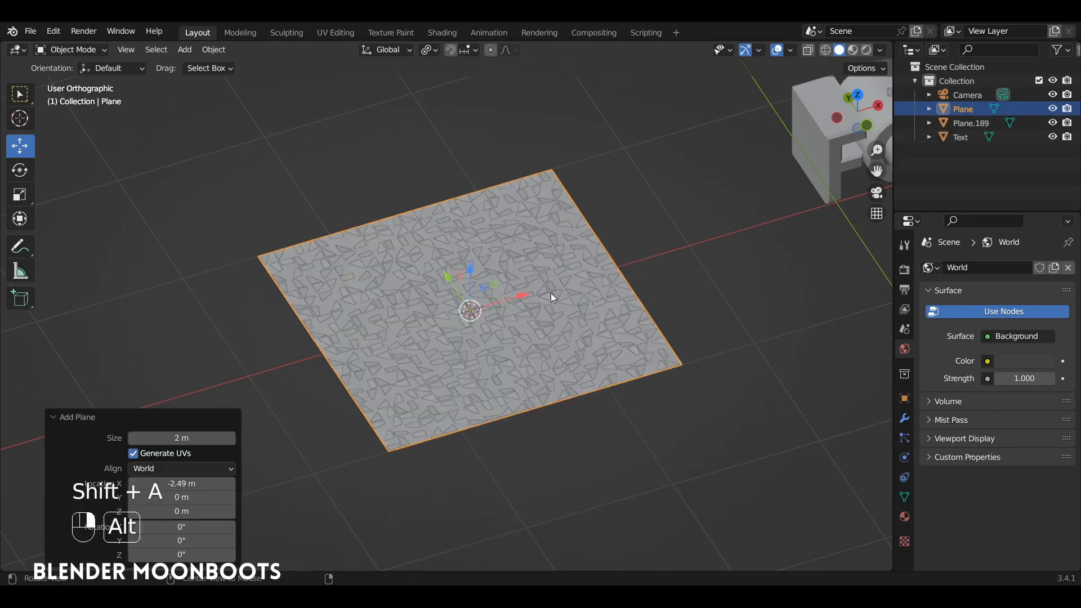
# - Move the new plane about 0.15 m down along Z, below the tiles
pyautogui.press('g')
pyautogui.press('z')
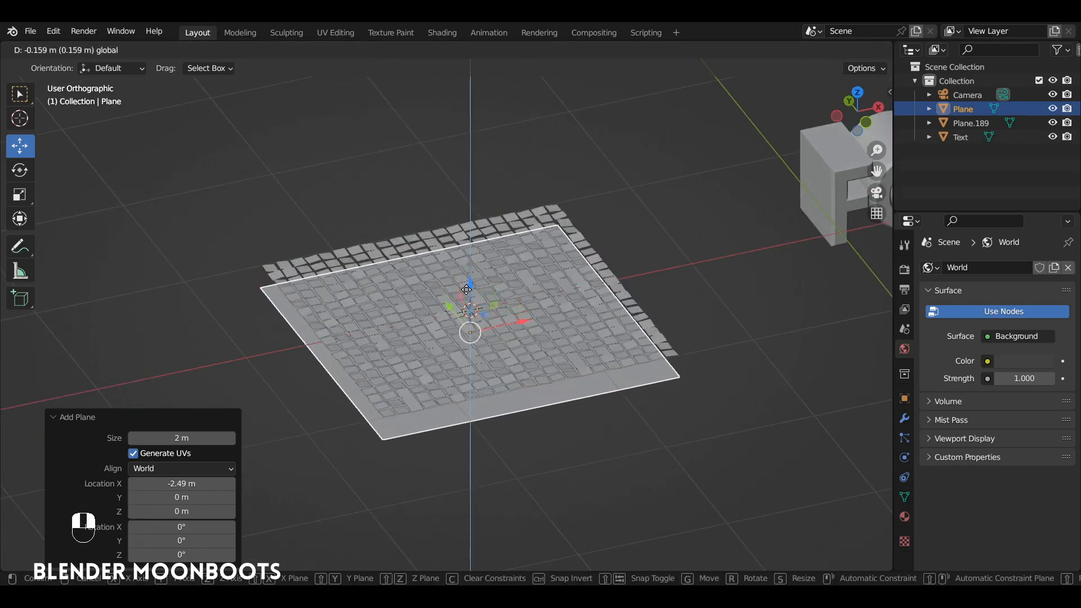
pyautogui.click(466, 290)
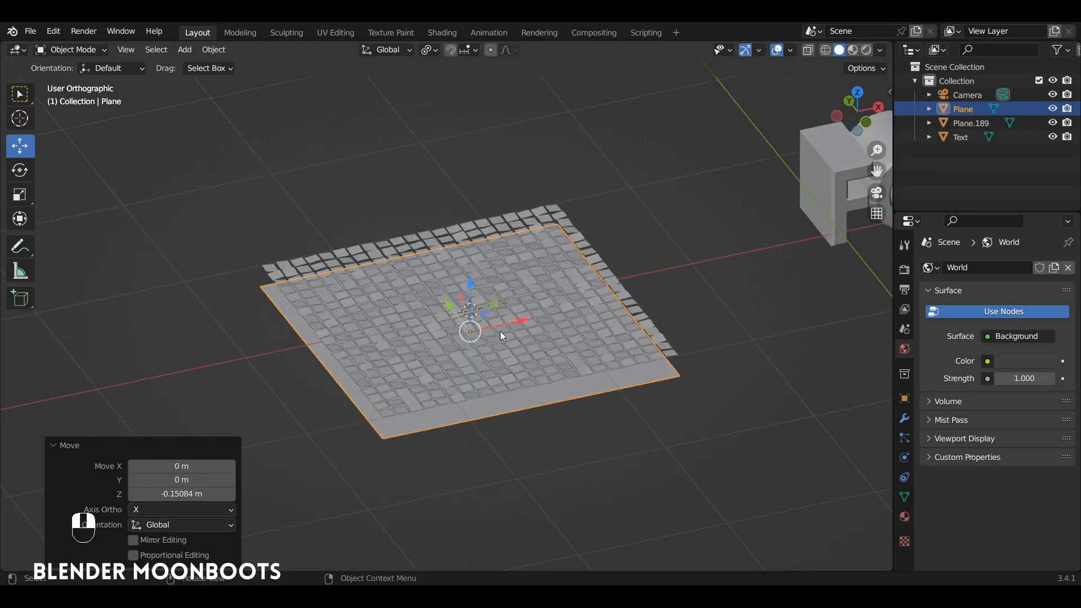
# - Duplicate the lower plane about 0.84 m upward along Z and bring the copy slightly down, keeping it above the tiles
pyautogui.hotkey('shift', 'd')
pyautogui.press('z')
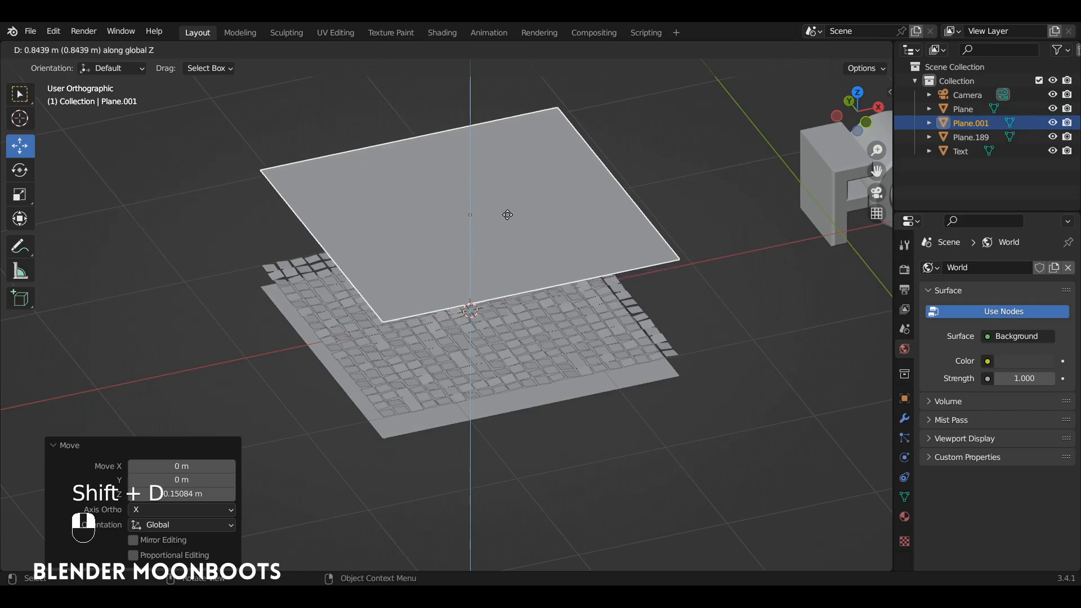
pyautogui.click(508, 216)
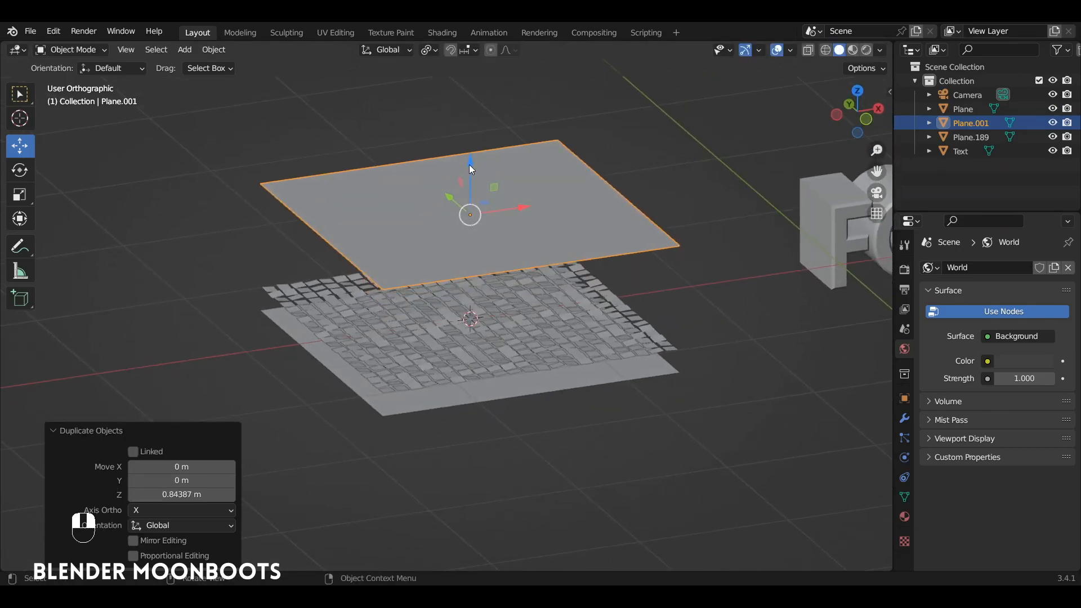
pyautogui.moveTo(469, 164); pyautogui.dragTo(468, 191)
pyautogui.moveTo(492, 202)
pyautogui.keyDown('alt'); pyautogui.mouseDown()
pyautogui.moveTo(508, 202)
pyautogui.moveTo(498, 204)
pyautogui.mouseUp(); pyautogui.keyUp('alt')
# - Select the upper plane, split the 3D viewport horizontally and show the Shader Editor in the lower area
pyautogui.click(471, 361)
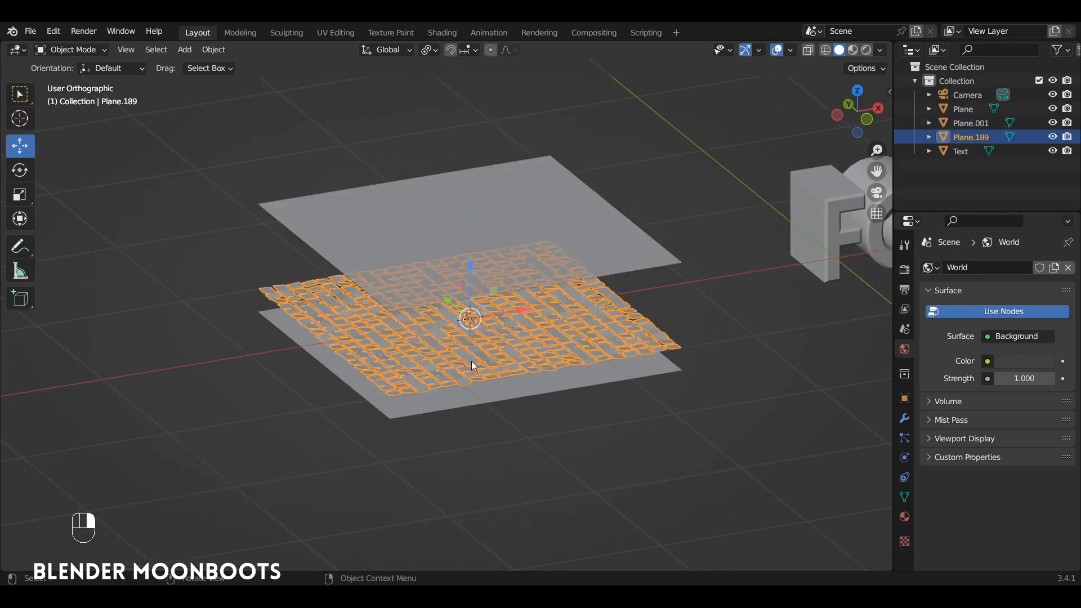
pyautogui.click(502, 209)
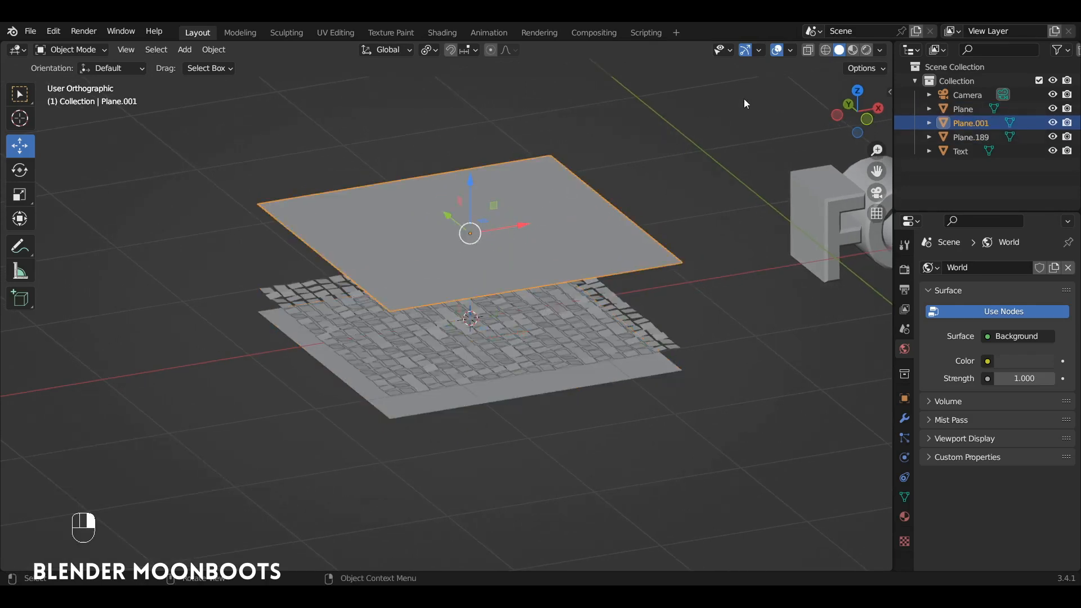
pyautogui.moveTo(889, 45); pyautogui.dragTo(87, 360)
pyautogui.click(17, 375)
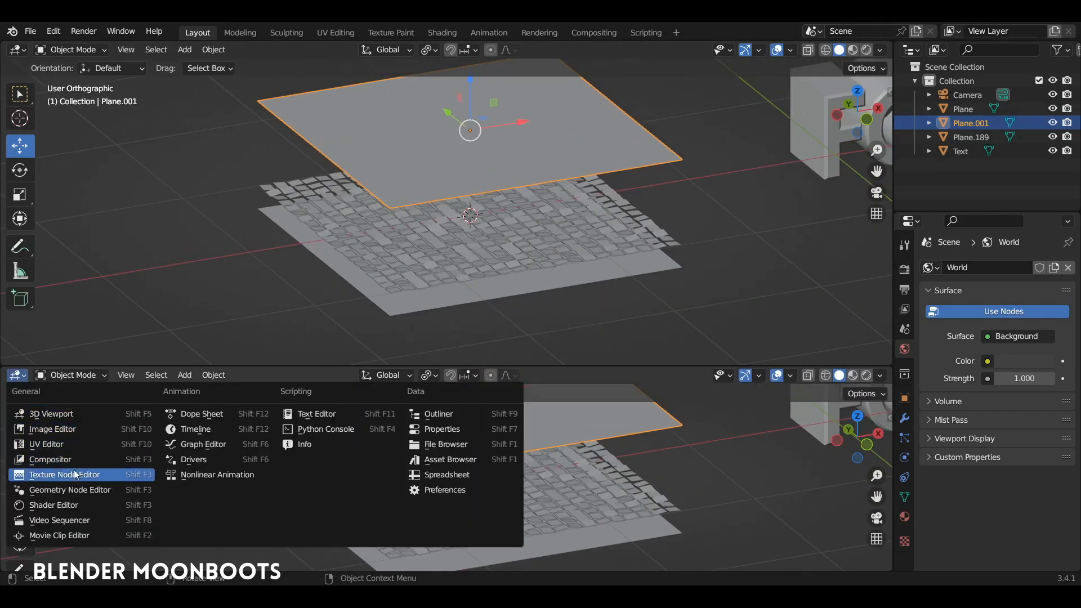
pyautogui.click(79, 505)
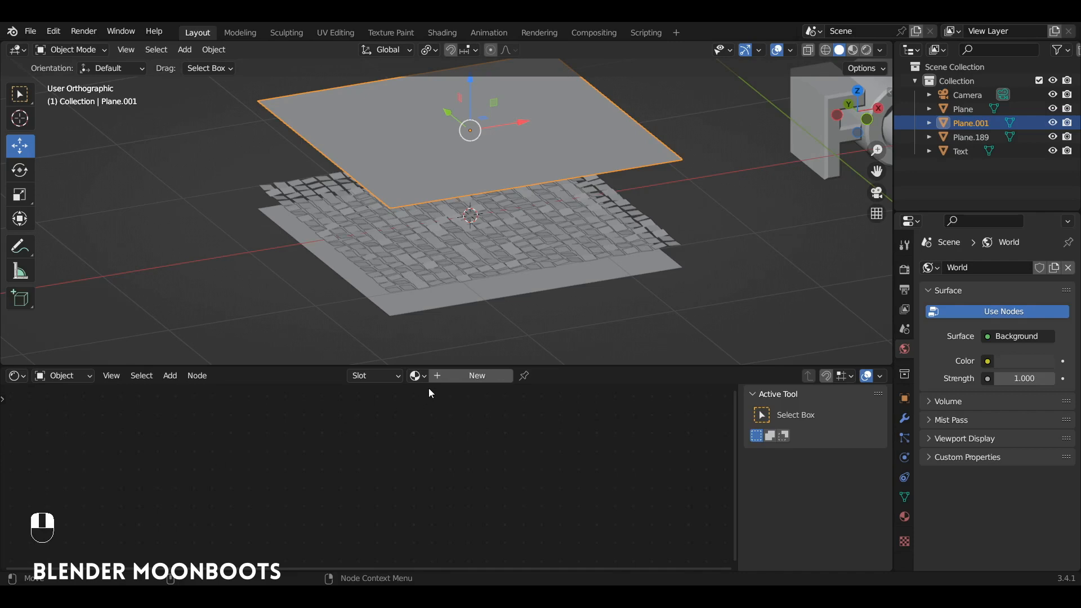
# - Create a new material on the upper plane and add Texture Coordinate, Mapping and Image Texture nodes feeding the Principled BSDF's Base Color
pyautogui.click(455, 376)
pyautogui.moveTo(439, 366); pyautogui.dragTo(428, 334)
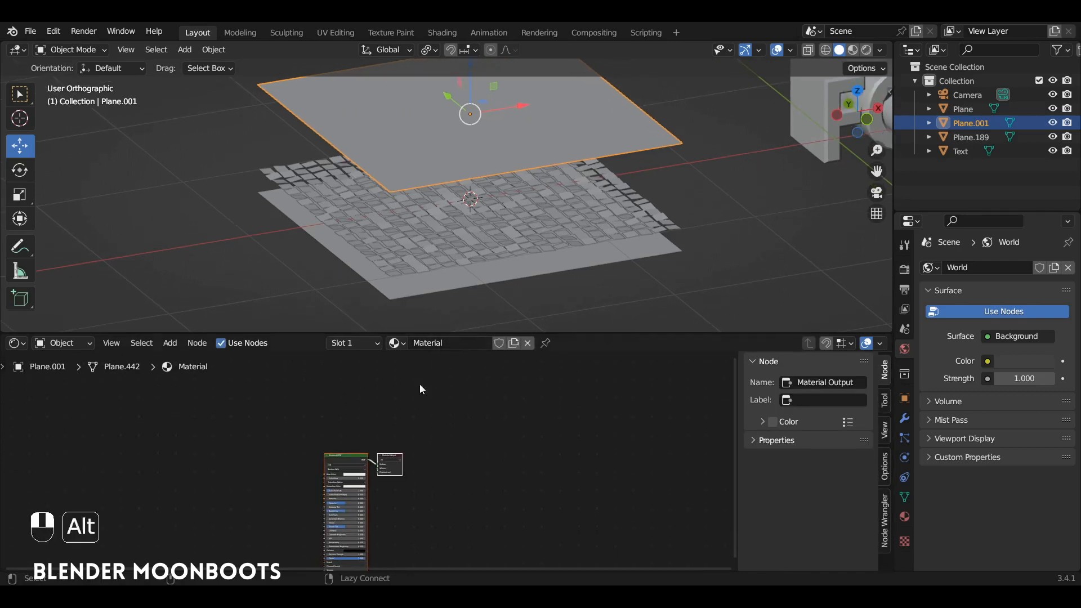
pyautogui.scroll(5, 420, 389)
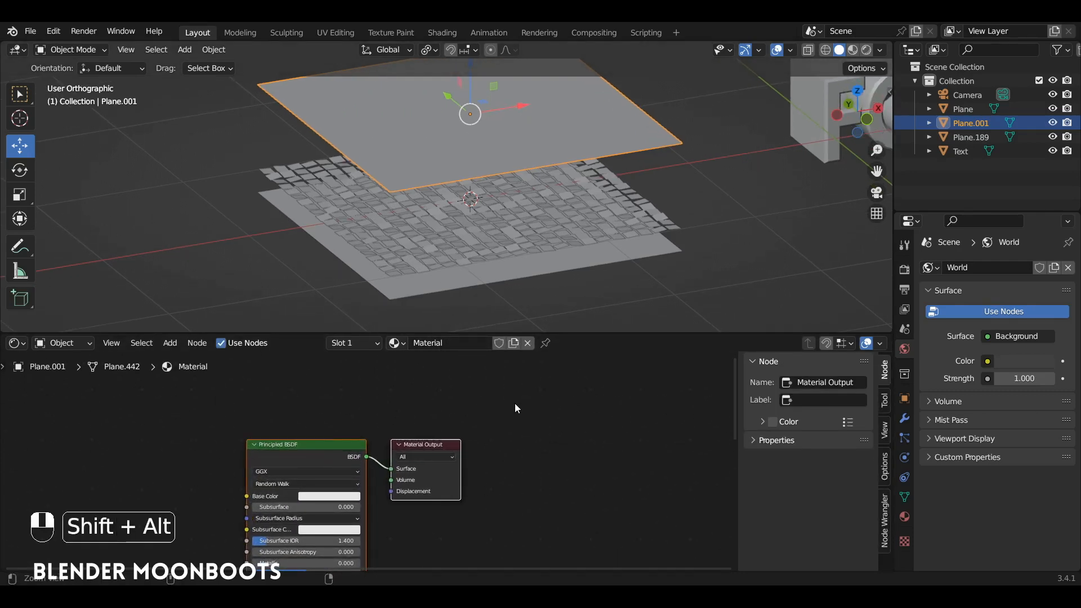
pyautogui.keyDown('alt'); pyautogui.keyDown('shift'); pyautogui.moveTo(467, 412); pyautogui.dragTo(462, 415); pyautogui.keyUp('shift'); pyautogui.keyUp('alt')
pyautogui.keyDown('ctrl'); pyautogui.keyDown('alt'); pyautogui.moveTo(425, 417); pyautogui.dragTo(637, 404, button='middle'); pyautogui.keyUp('alt'); pyautogui.keyUp('ctrl')
pyautogui.press('n')
pyautogui.click(566, 441)
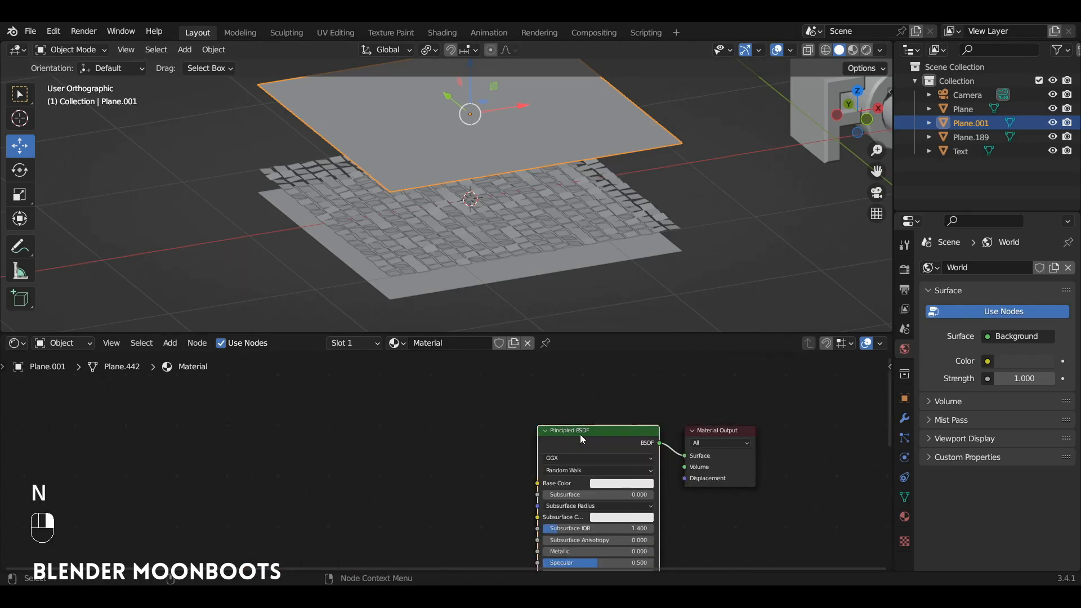
pyautogui.hotkey('ctrl', 't')
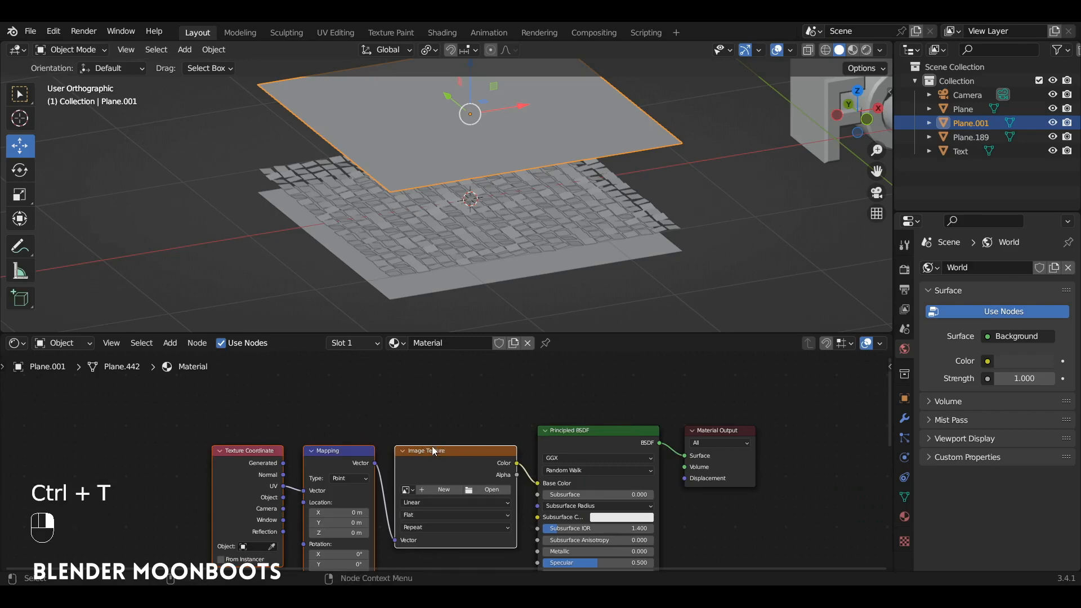
# - Create a new blank 1024 × 1024 px image named bake in the Image Texture node
pyautogui.scroll(2, 440, 420)
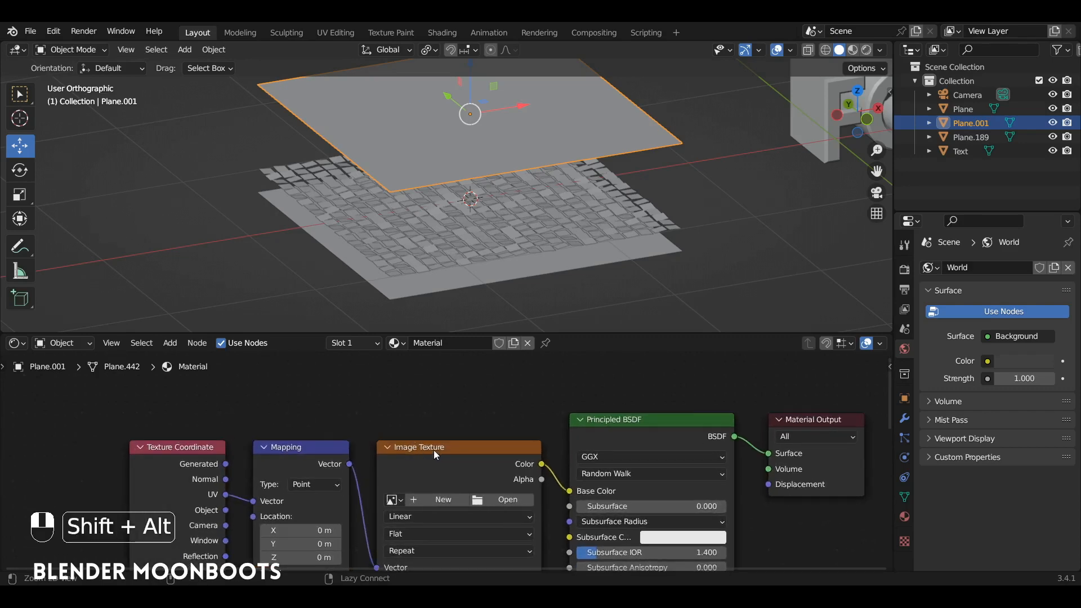
pyautogui.keyDown('alt'); pyautogui.keyDown('shift'); pyautogui.moveTo(434, 451); pyautogui.dragTo(438, 450); pyautogui.keyUp('shift'); pyautogui.keyUp('alt')
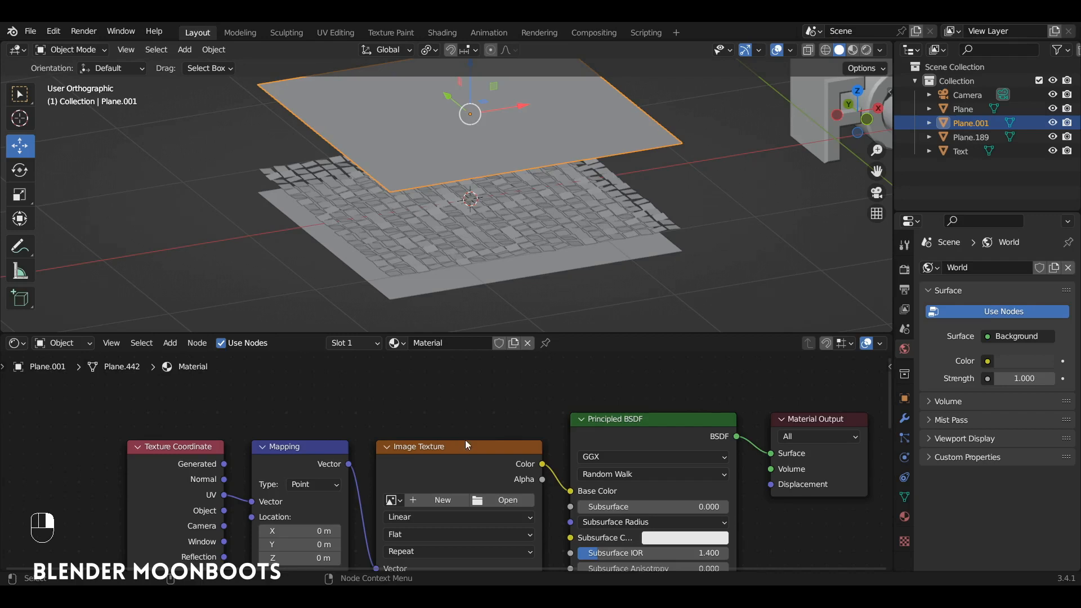
pyautogui.keyDown('ctrl'); pyautogui.keyDown('alt'); pyautogui.moveTo(469, 419); pyautogui.dragTo(514, 375, button='middle'); pyautogui.keyUp('alt'); pyautogui.keyUp('ctrl')
pyautogui.click(487, 457)
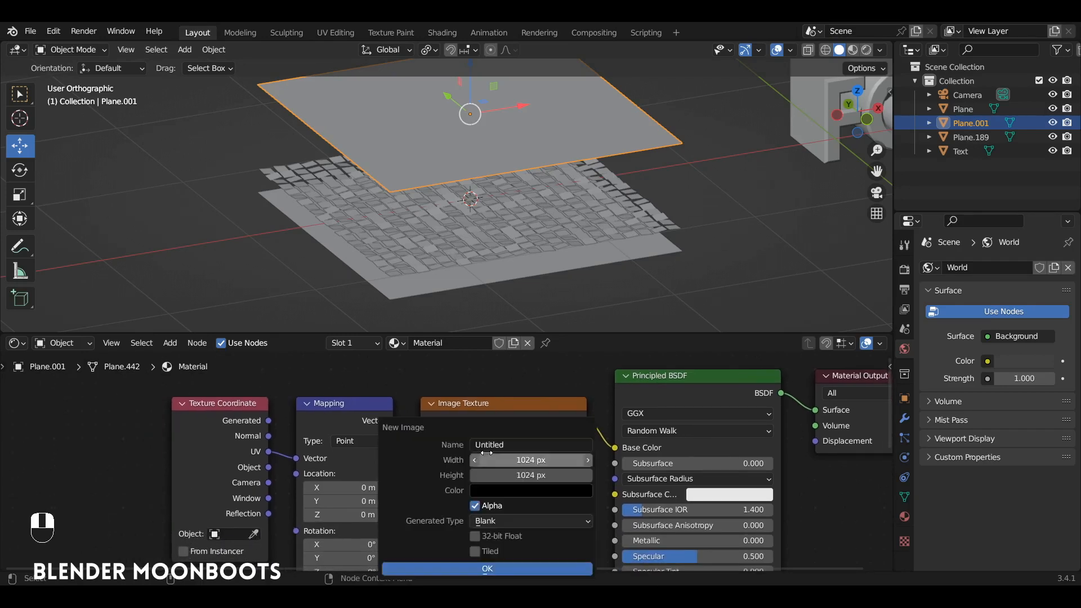
pyautogui.write('bake')
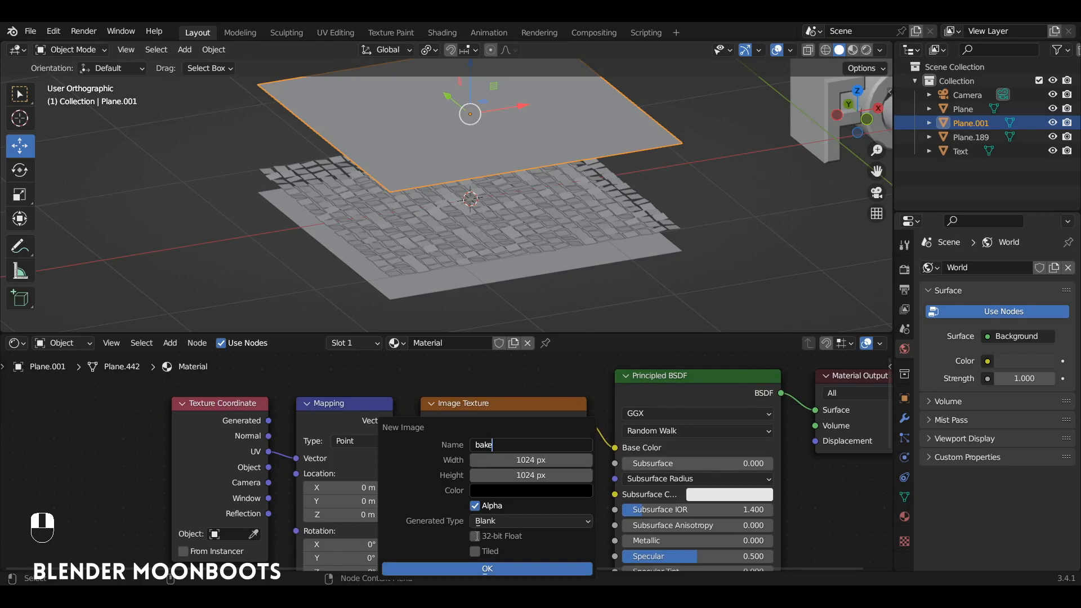
pyautogui.click(485, 569)
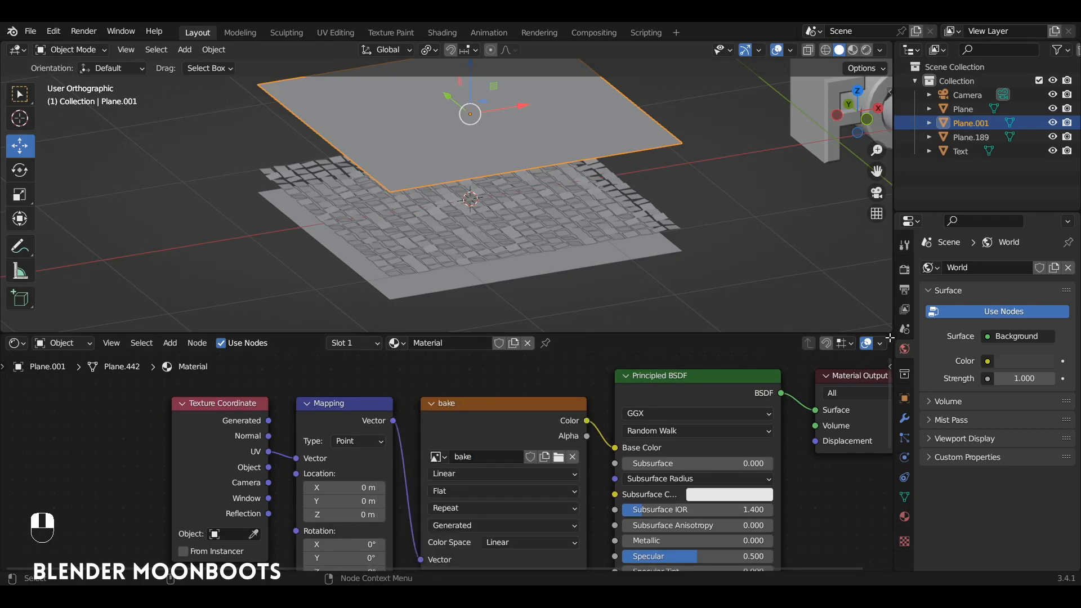
# - Split the Shader Editor area vertically, turn one part into a UV Editor and display the bake image in it
pyautogui.moveTo(887, 339); pyautogui.dragTo(332, 376)
pyautogui.click(16, 343)
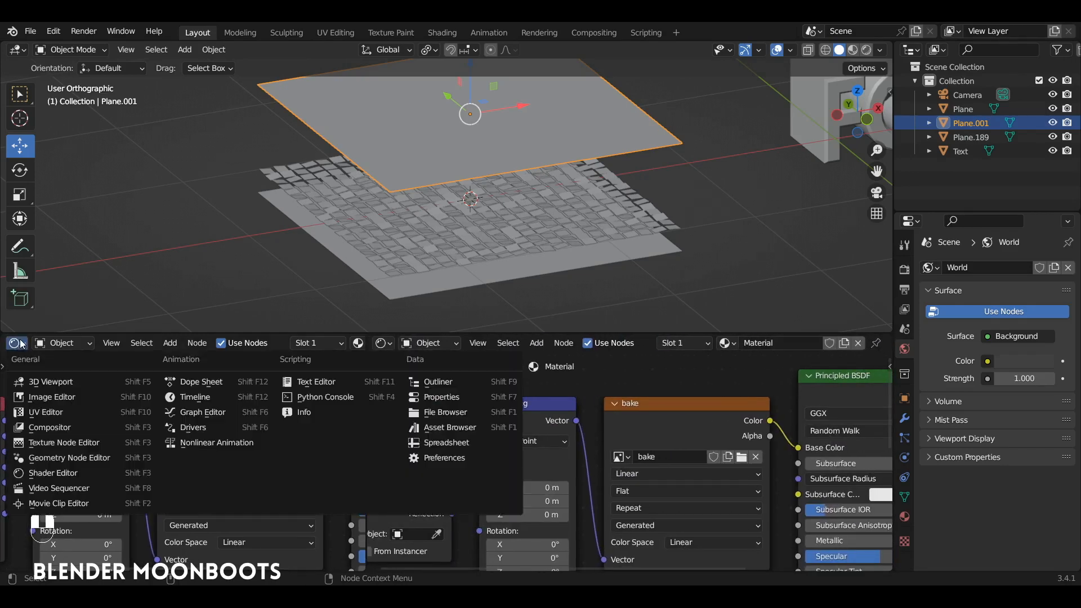
pyautogui.click(47, 412)
pyautogui.click(123, 343)
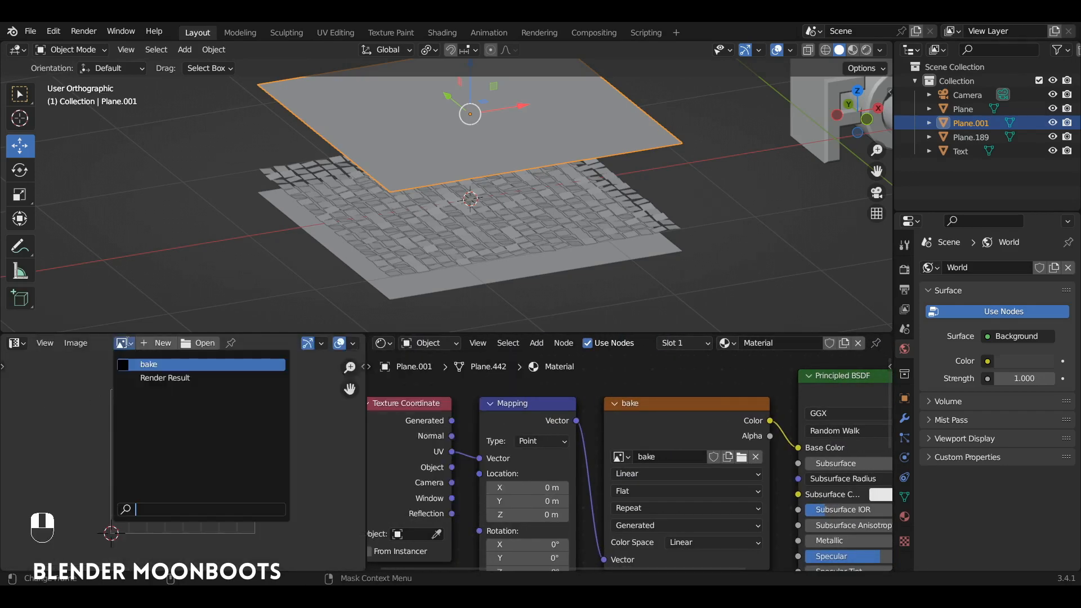
pyautogui.click(156, 366)
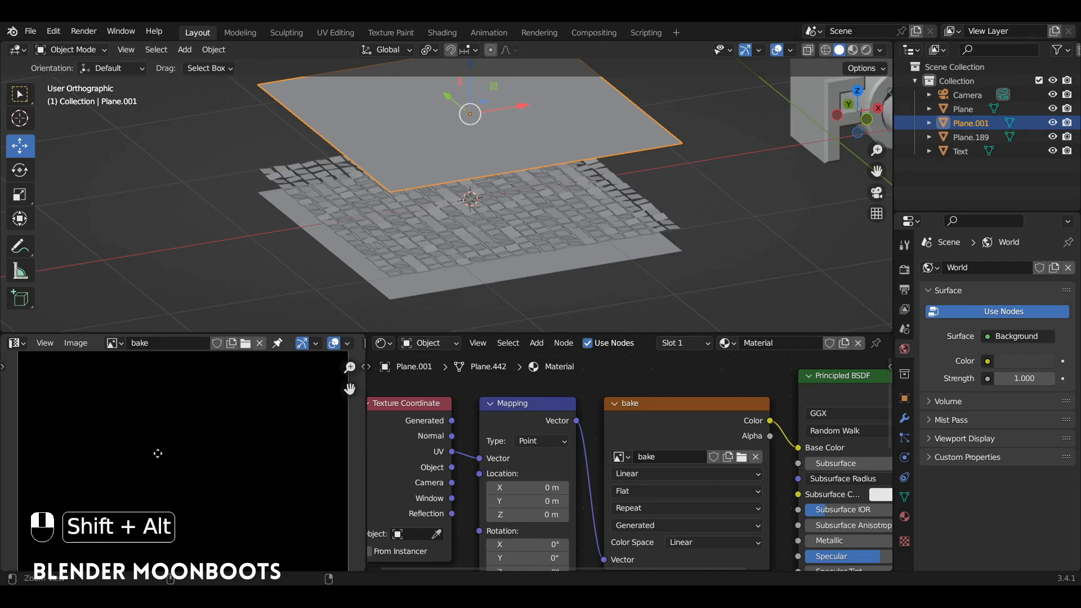
# - Select the tile mesh and the lower plane, adding the upper plane last as the active object
pyautogui.click(509, 239)
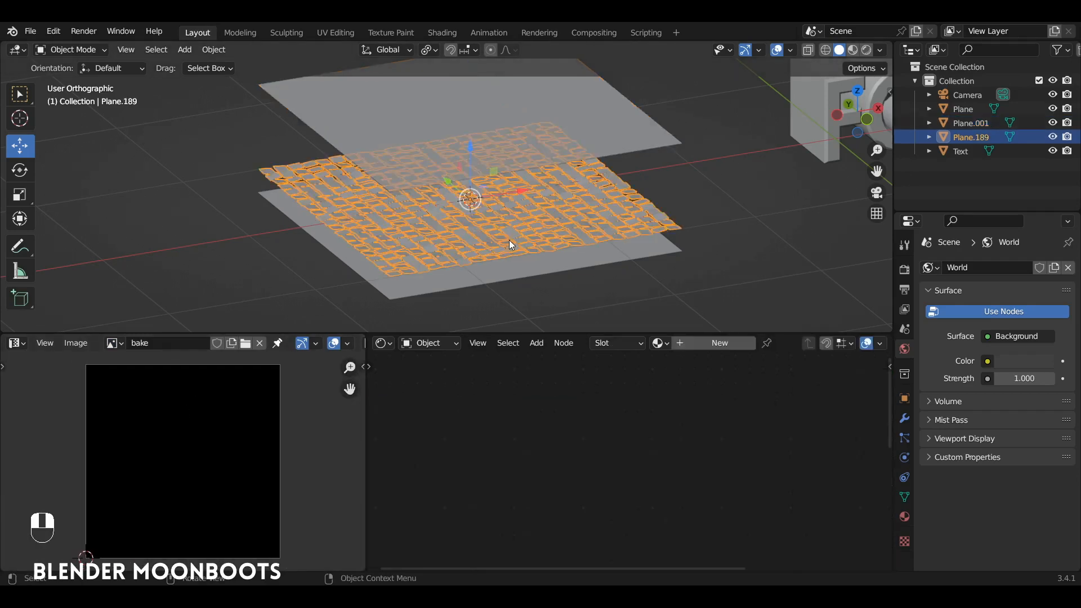
pyautogui.keyDown('shift'); pyautogui.click(516, 269); pyautogui.keyUp('shift')
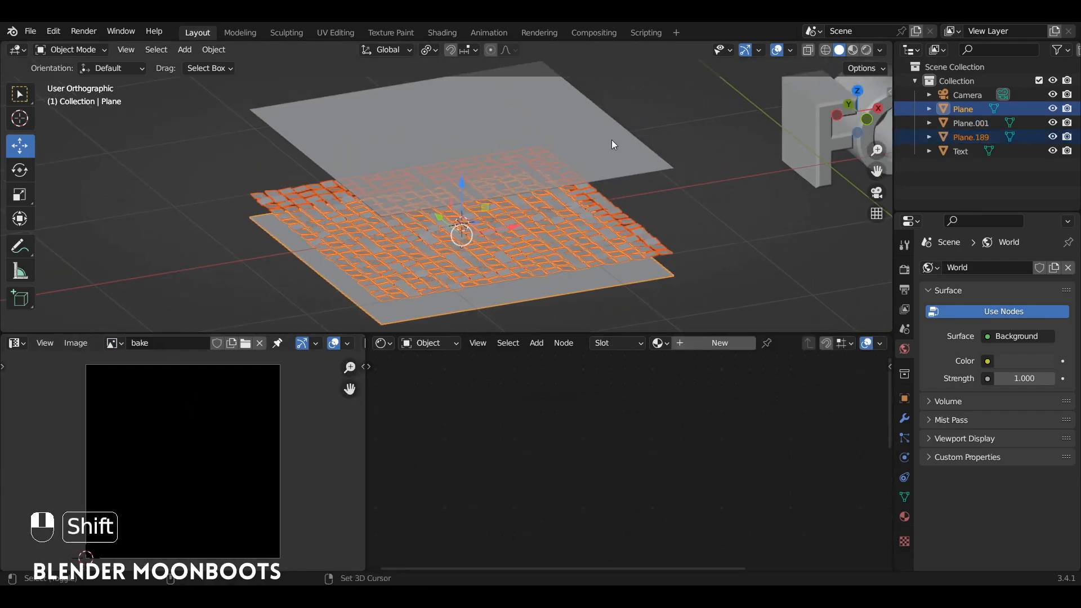
pyautogui.keyDown('shift'); pyautogui.click(607, 131); pyautogui.keyUp('shift')
pyautogui.keyDown('alt'); pyautogui.moveTo(515, 147); pyautogui.dragTo(522, 139); pyautogui.keyUp('alt')
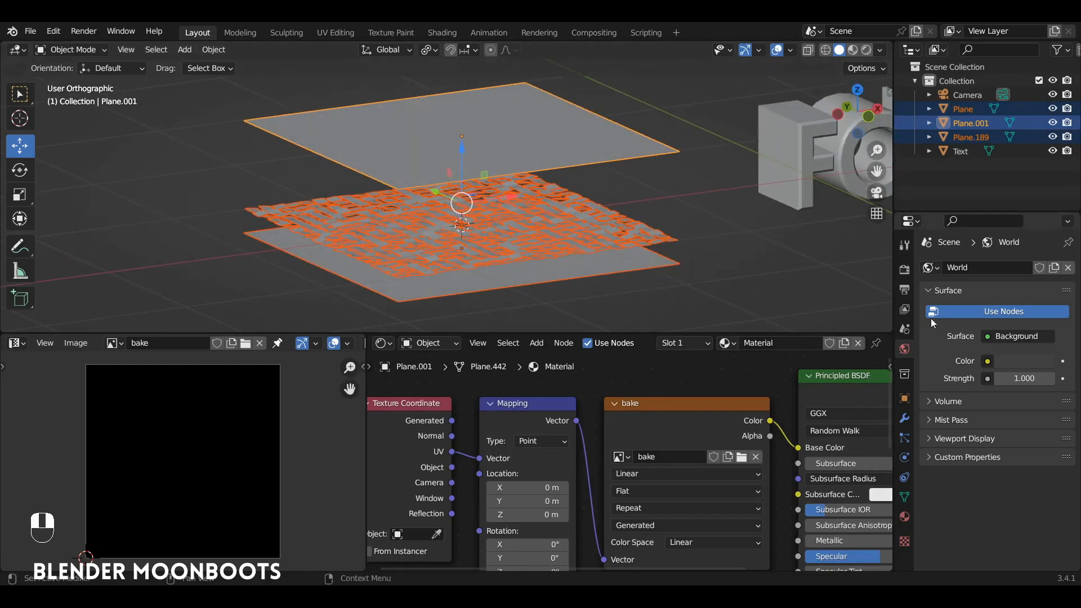
# - Switch the scene's render engine to Cycles
pyautogui.click(905, 270)
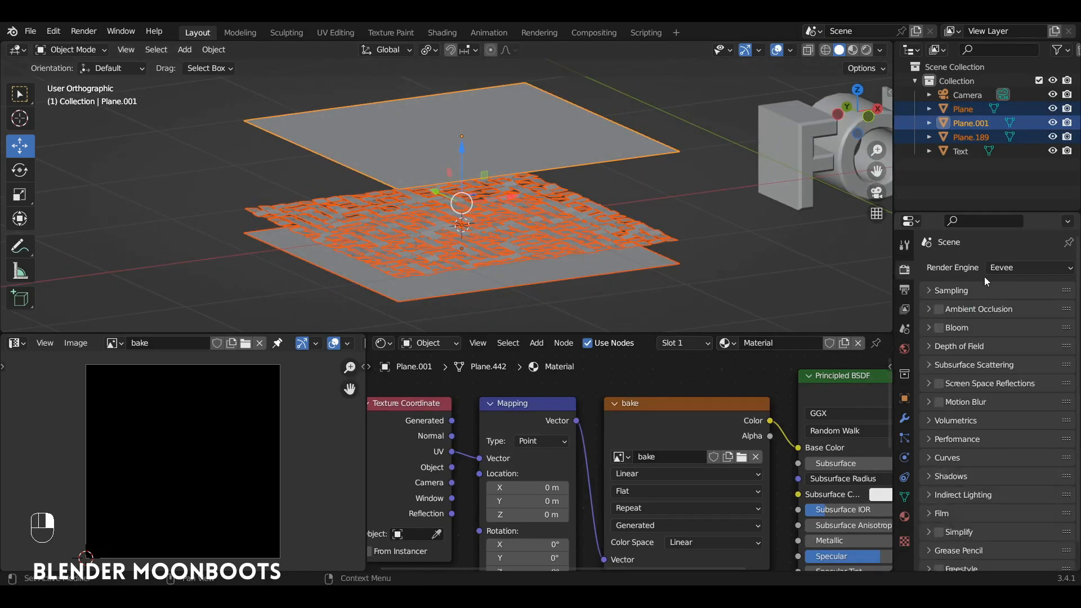
pyautogui.click(1014, 268)
pyautogui.click(1020, 316)
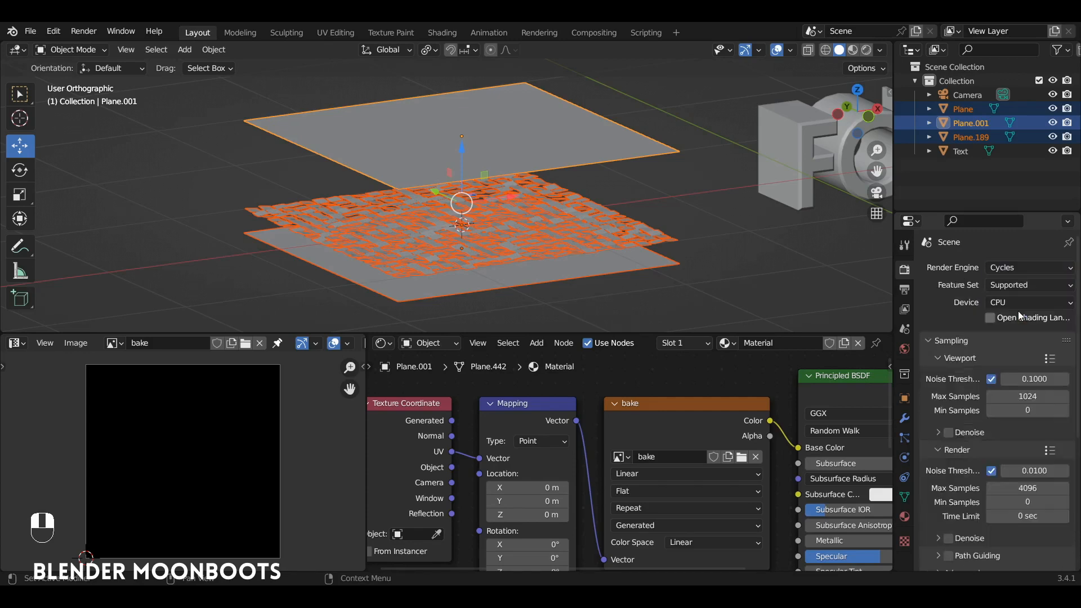
# - Set the bake type to Normal, enable Selected to Active and bake the tiles onto the upper plane's image
pyautogui.scroll(-8, 959, 376)
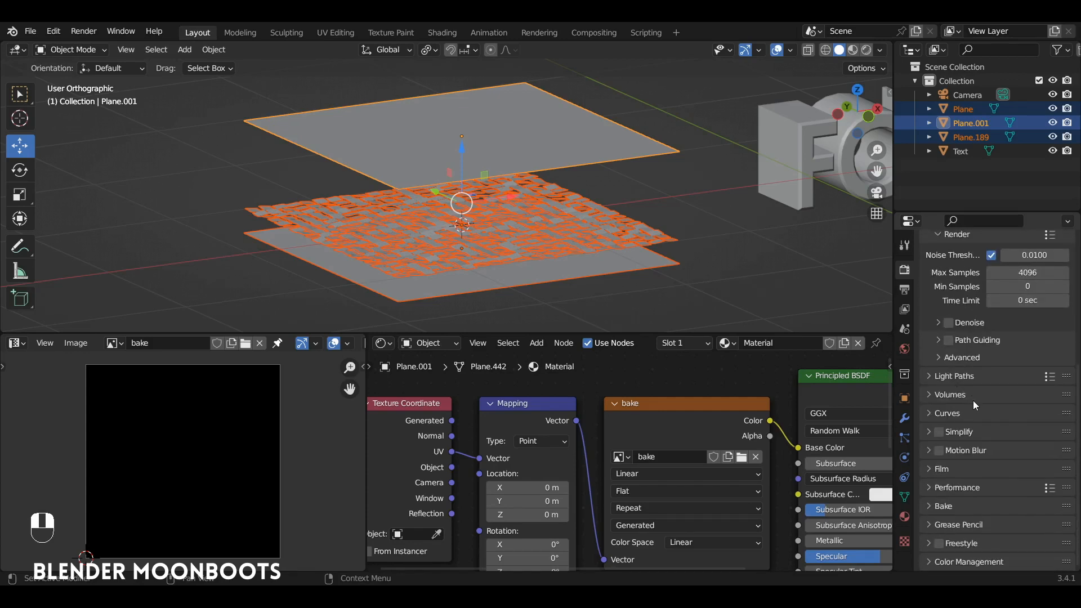
pyautogui.click(928, 504)
pyautogui.scroll(-8, 974, 478)
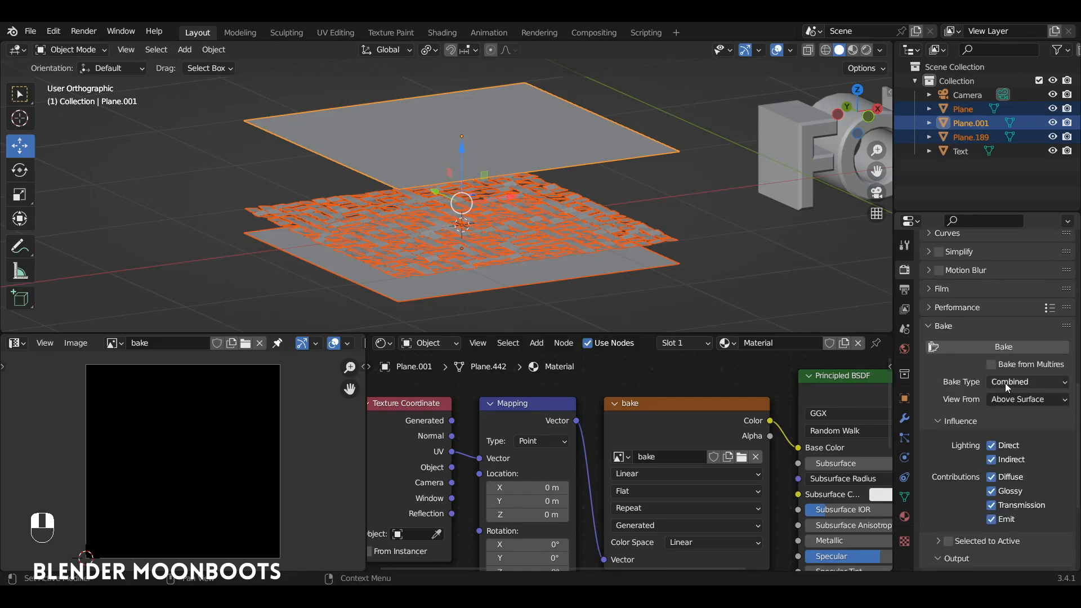
pyautogui.click(1006, 382)
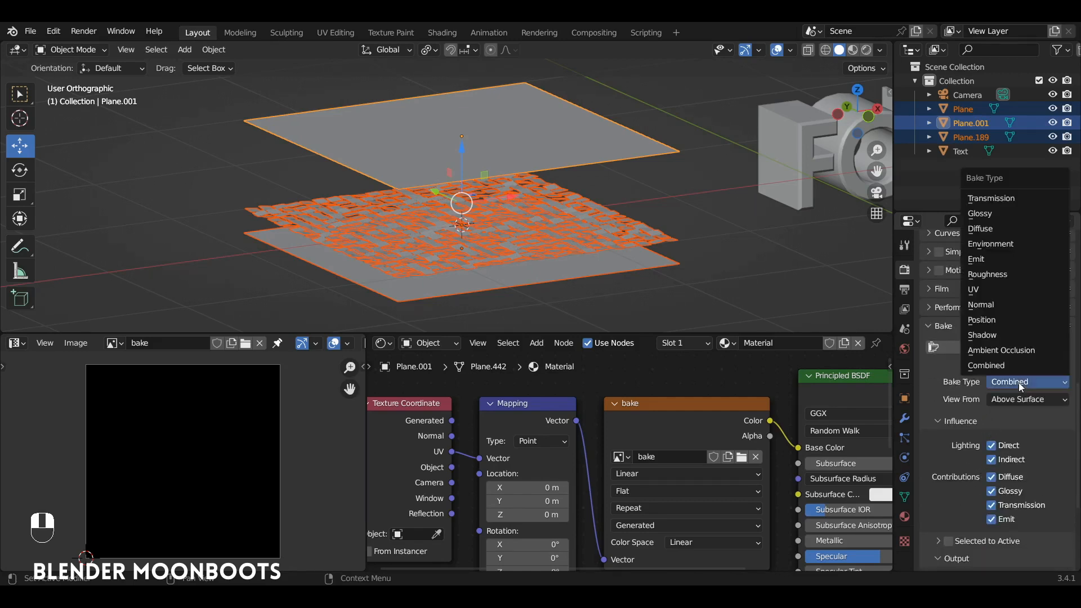
pyautogui.click(1020, 306)
pyautogui.scroll(-4, 1000, 383)
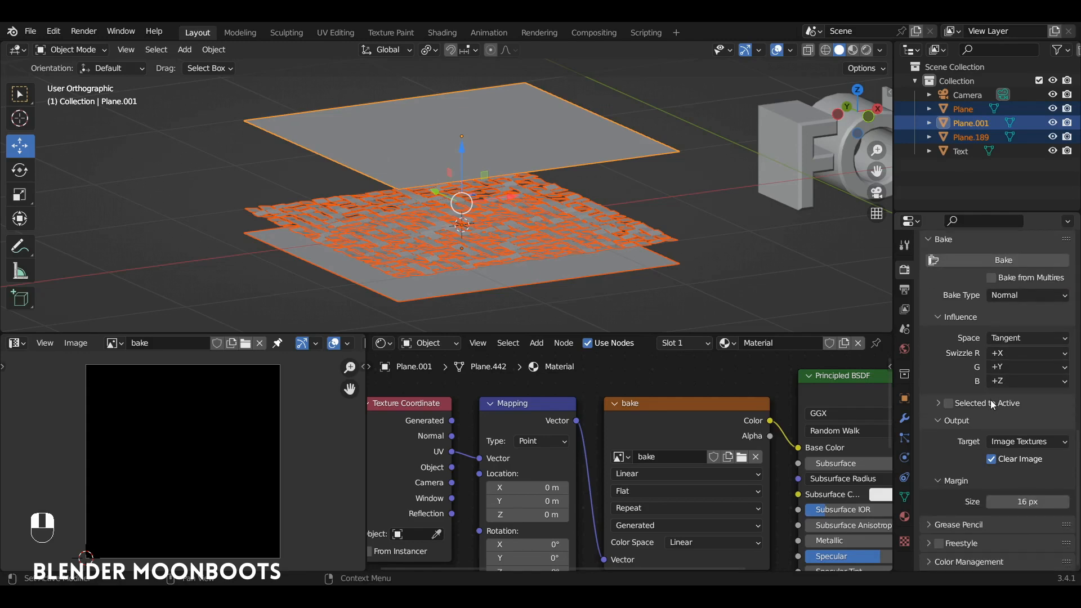
pyautogui.click(948, 403)
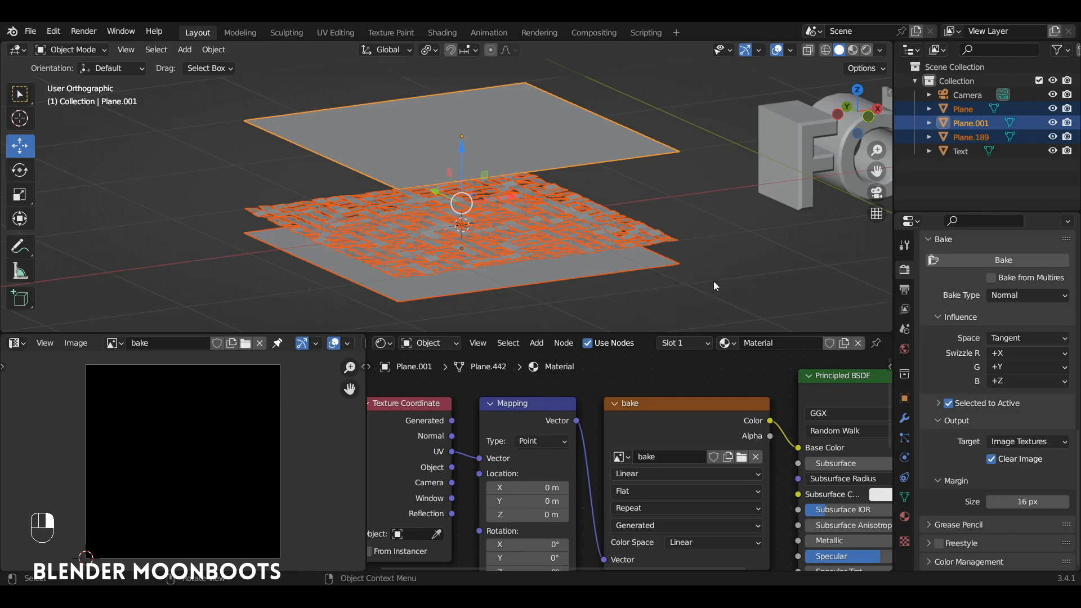
pyautogui.click(992, 261)
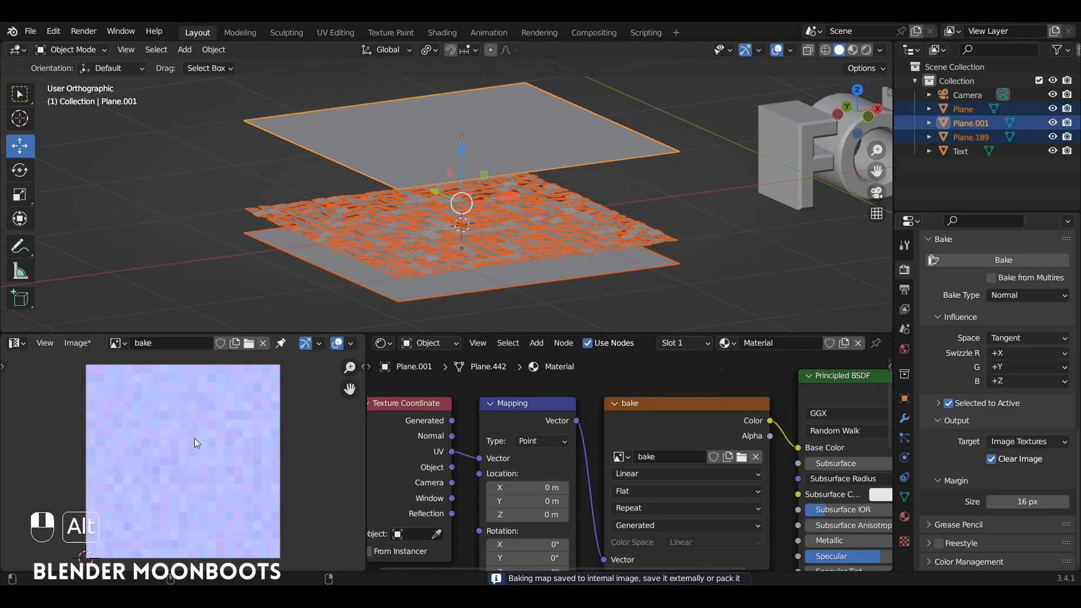
# - Narrow the image editor area and pack the baked normal image into the blend file
pyautogui.keyDown('alt'); pyautogui.keyDown('shift'); pyautogui.moveTo(197, 444); pyautogui.dragTo(230, 491); pyautogui.keyUp('shift'); pyautogui.keyUp('alt')
pyautogui.keyDown('ctrl'); pyautogui.keyDown('alt'); pyautogui.moveTo(598, 221); pyautogui.dragTo(344, 231); pyautogui.keyUp('alt'); pyautogui.keyUp('ctrl')
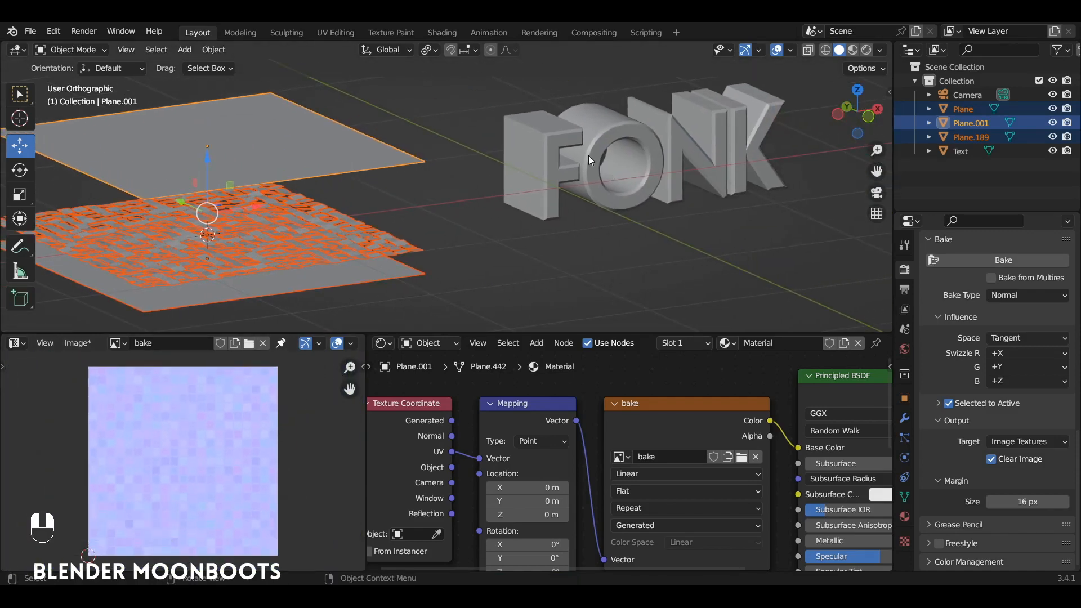
pyautogui.moveTo(366, 360); pyautogui.dragTo(294, 354)
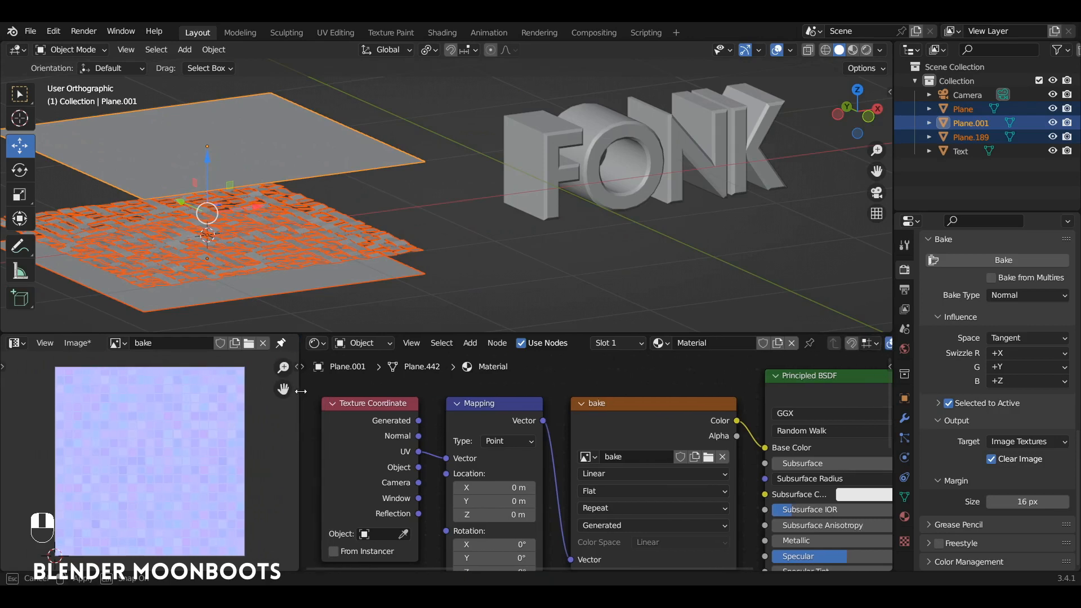
pyautogui.click(77, 342)
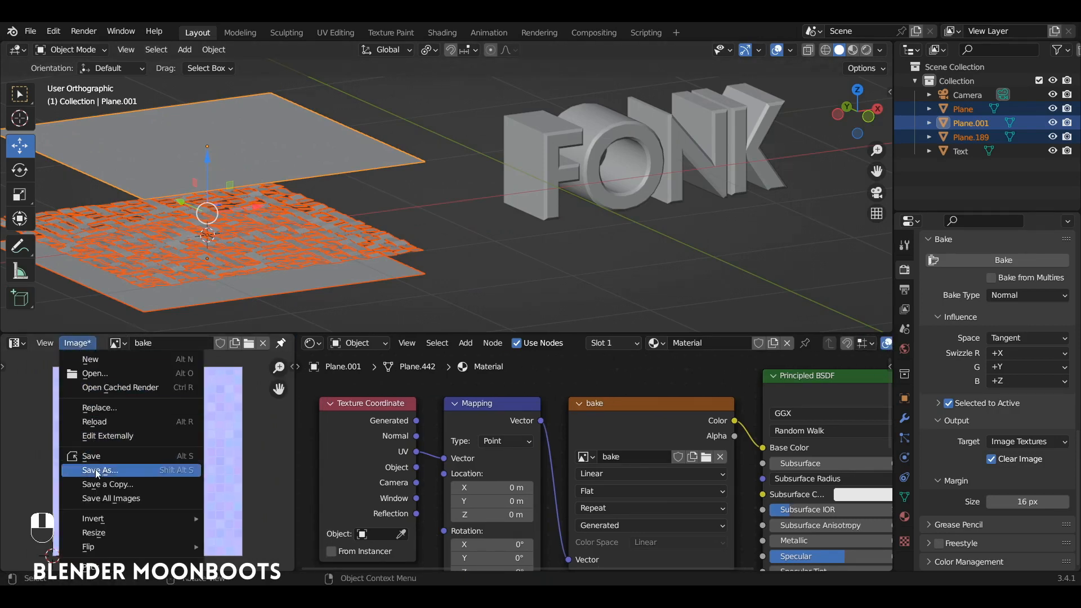
pyautogui.click(109, 568)
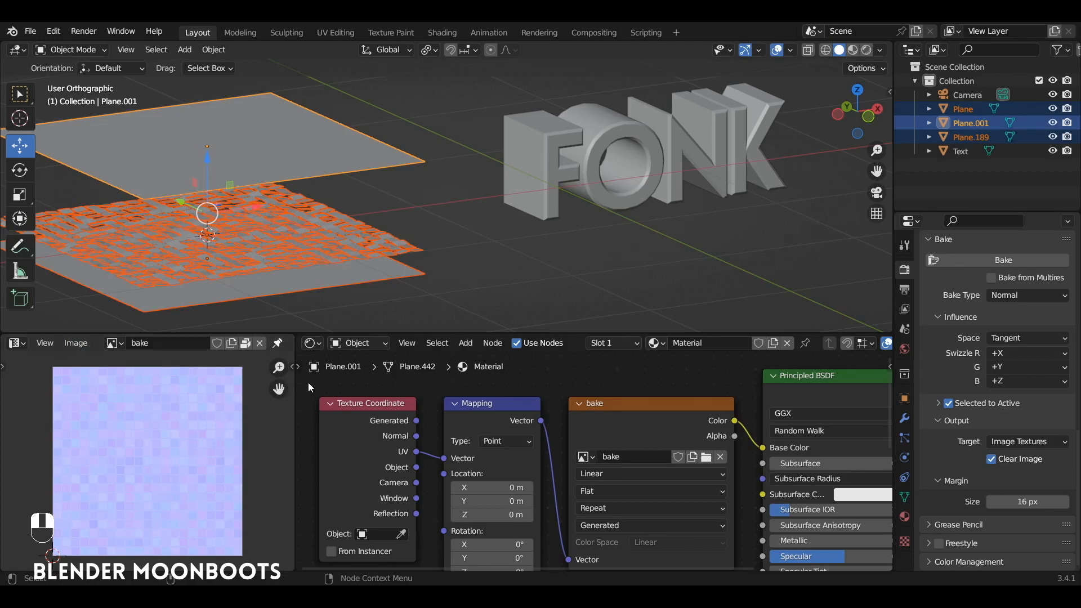
# - Move both planes and the tile mesh to a new collection named bake and exclude it from the view layer
pyautogui.moveTo(294, 404); pyautogui.dragTo(278, 404)
pyautogui.keyDown('ctrl'); pyautogui.keyDown('alt'); pyautogui.moveTo(494, 257); pyautogui.dragTo(345, 226, button='middle'); pyautogui.keyUp('alt'); pyautogui.keyUp('ctrl')
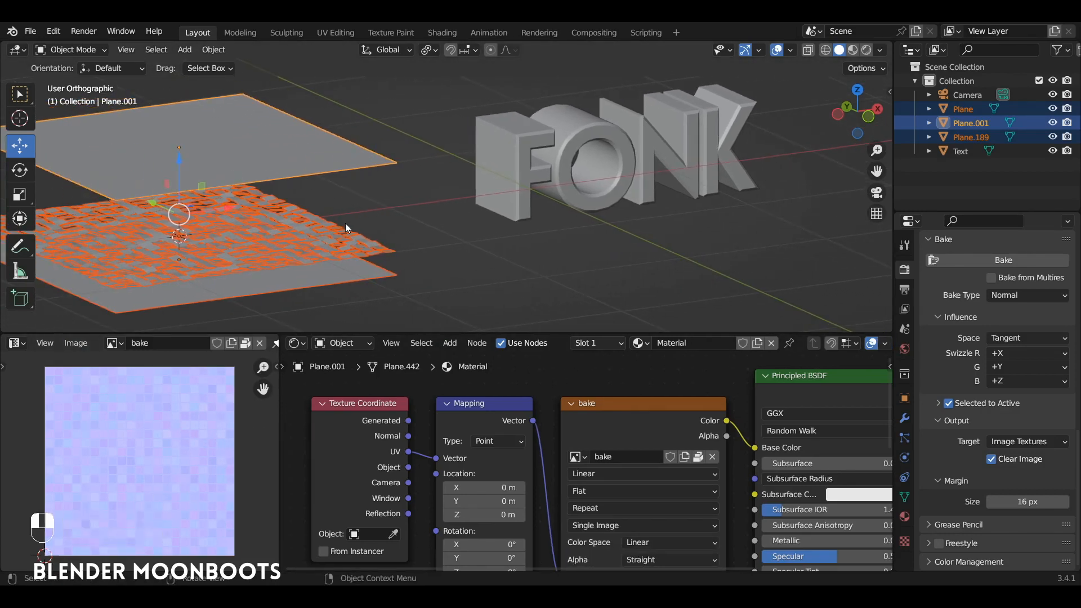
pyautogui.keyDown('ctrl'); pyautogui.keyDown('alt'); pyautogui.moveTo(272, 236); pyautogui.dragTo(355, 205, button='middle'); pyautogui.keyUp('alt'); pyautogui.keyUp('ctrl')
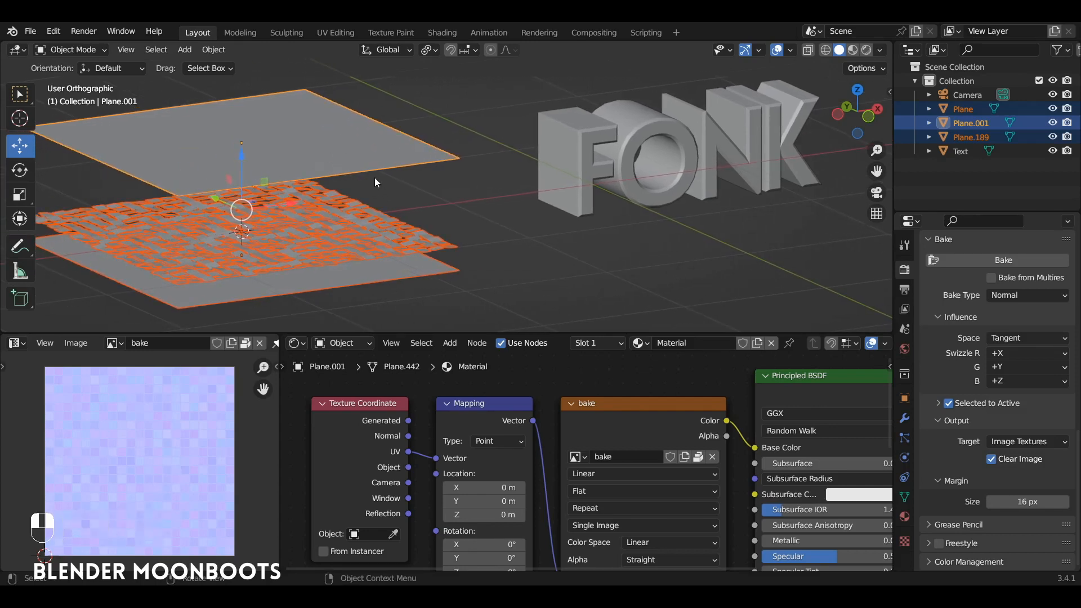
pyautogui.press('m')
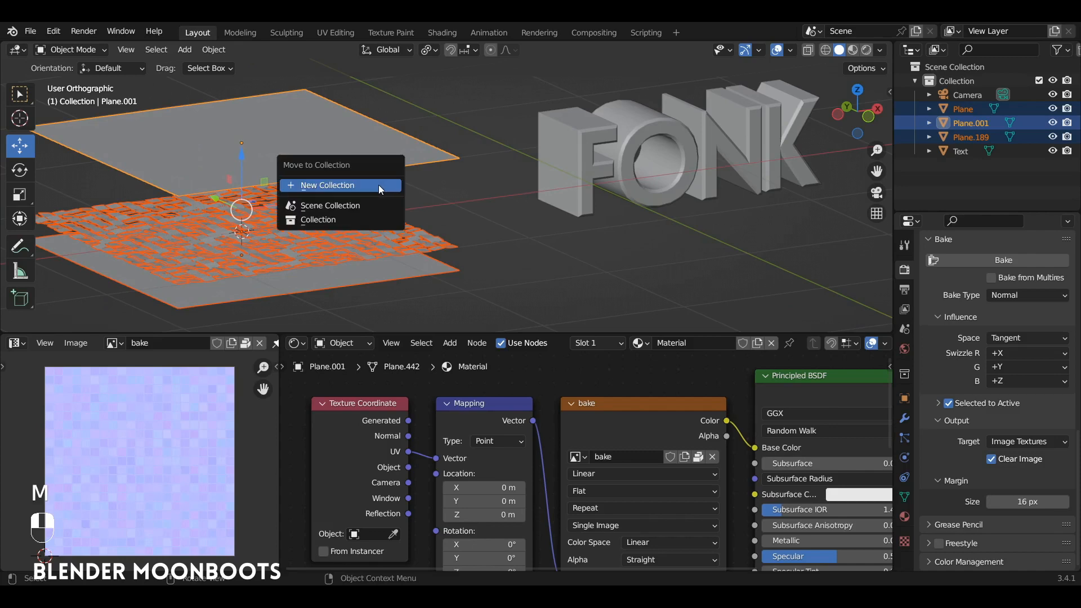
pyautogui.click(373, 185)
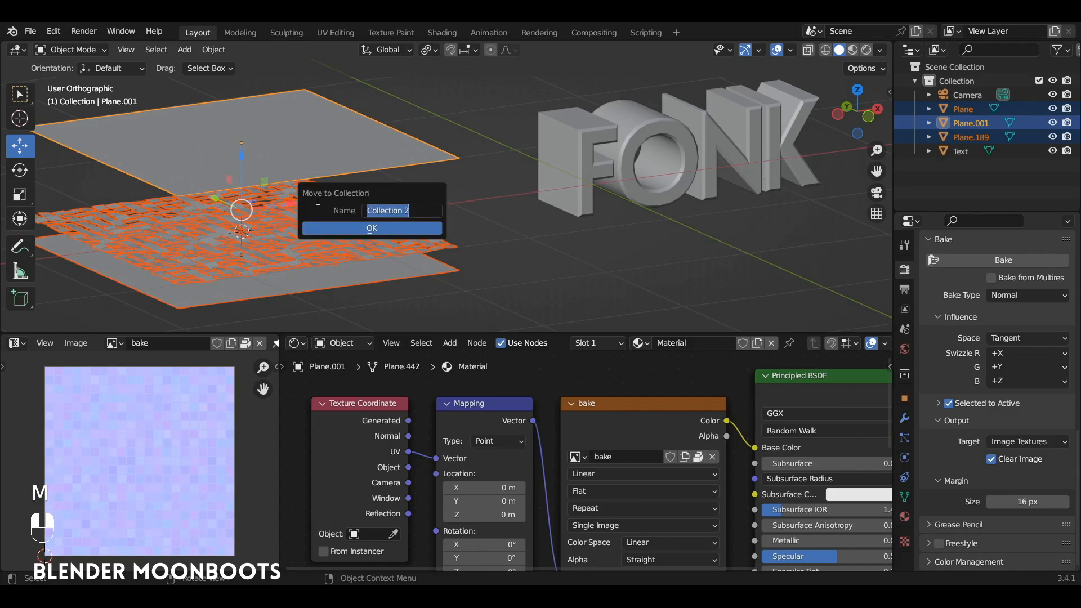
pyautogui.write('bake')
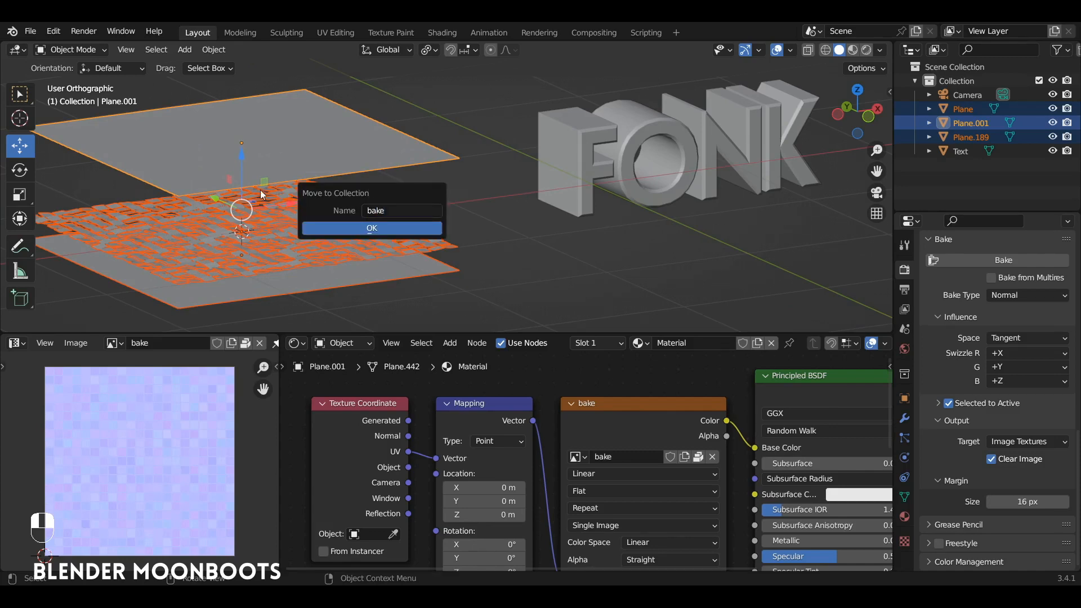
pyautogui.press('Return')
pyautogui.click(1039, 123)
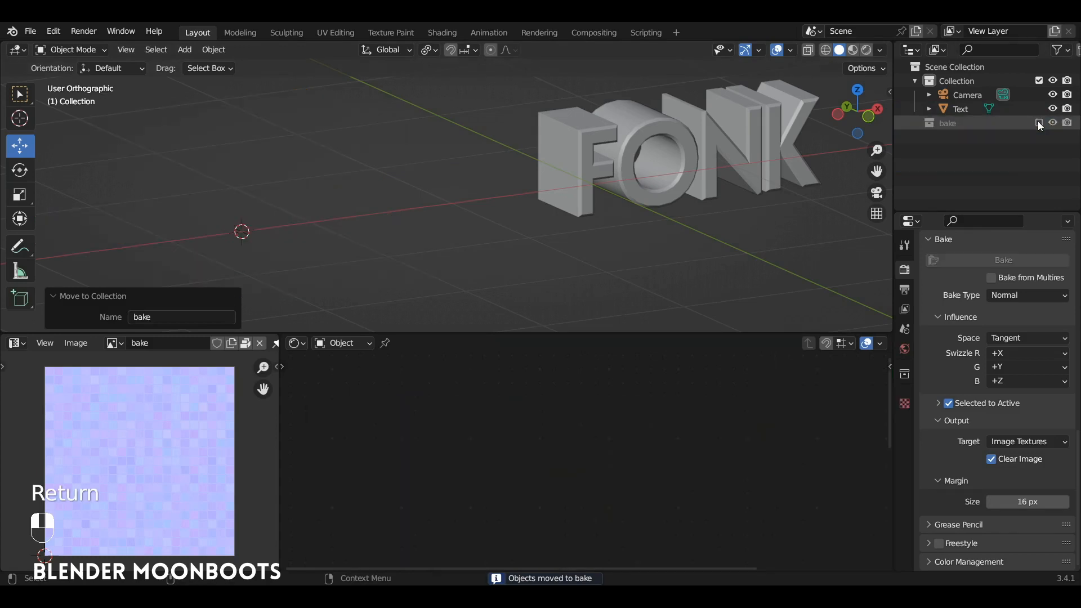
# - Select the FONK text, enlarge the Shader Editor area and create a new material on the text
pyautogui.keyDown('alt'); pyautogui.keyDown('shift'); pyautogui.moveTo(716, 163); pyautogui.dragTo(465, 202); pyautogui.keyUp('shift'); pyautogui.keyUp('alt')
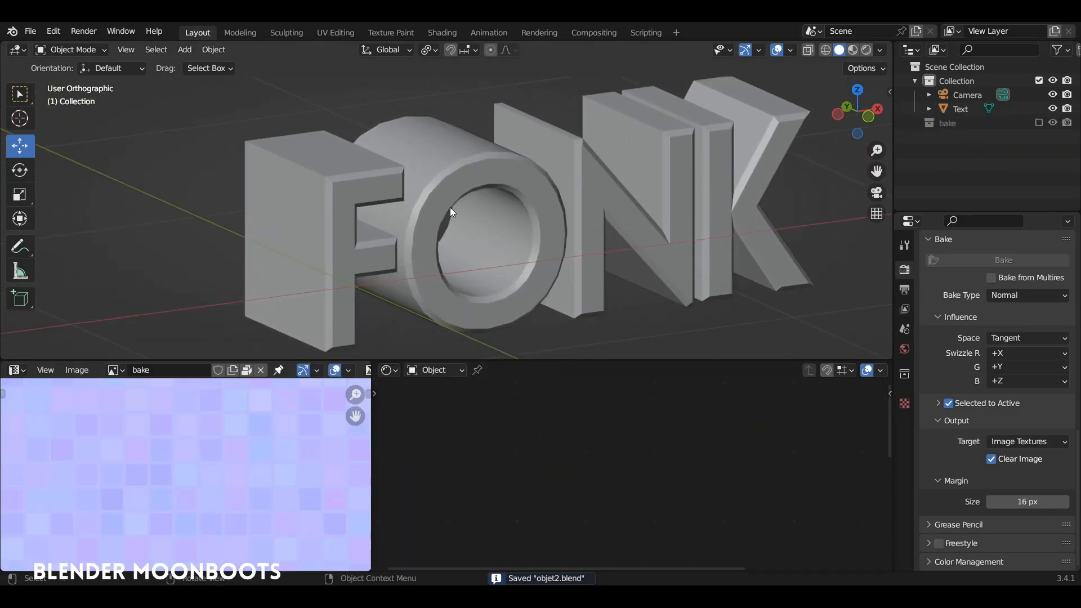
pyautogui.click(460, 181)
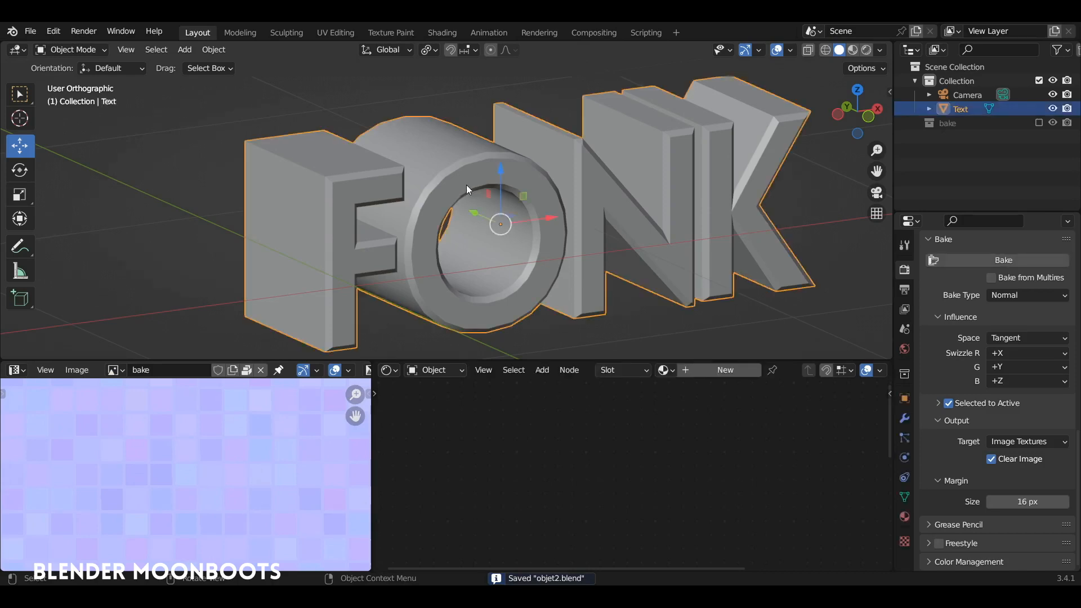
pyautogui.moveTo(467, 185)
pyautogui.keyDown('alt'); pyautogui.mouseDown()
pyautogui.moveTo(479, 203)
pyautogui.moveTo(485, 193)
pyautogui.mouseUp(); pyautogui.keyUp('alt')
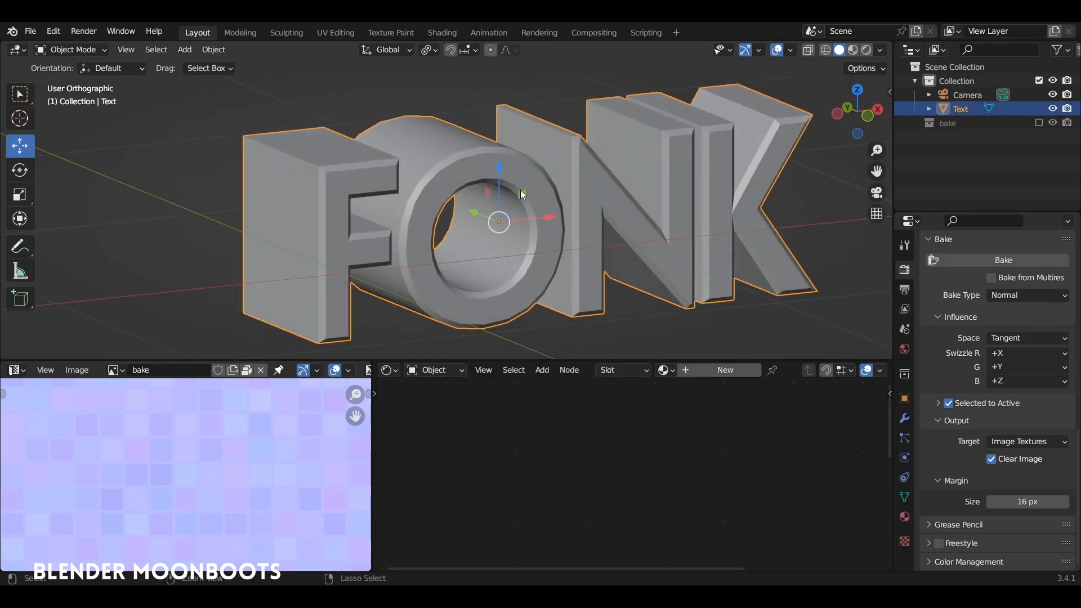
pyautogui.moveTo(372, 419); pyautogui.dragTo(232, 419)
pyautogui.click(578, 371)
pyautogui.moveTo(574, 362); pyautogui.dragTo(571, 294)
pyautogui.scroll(-3, 540, 397)
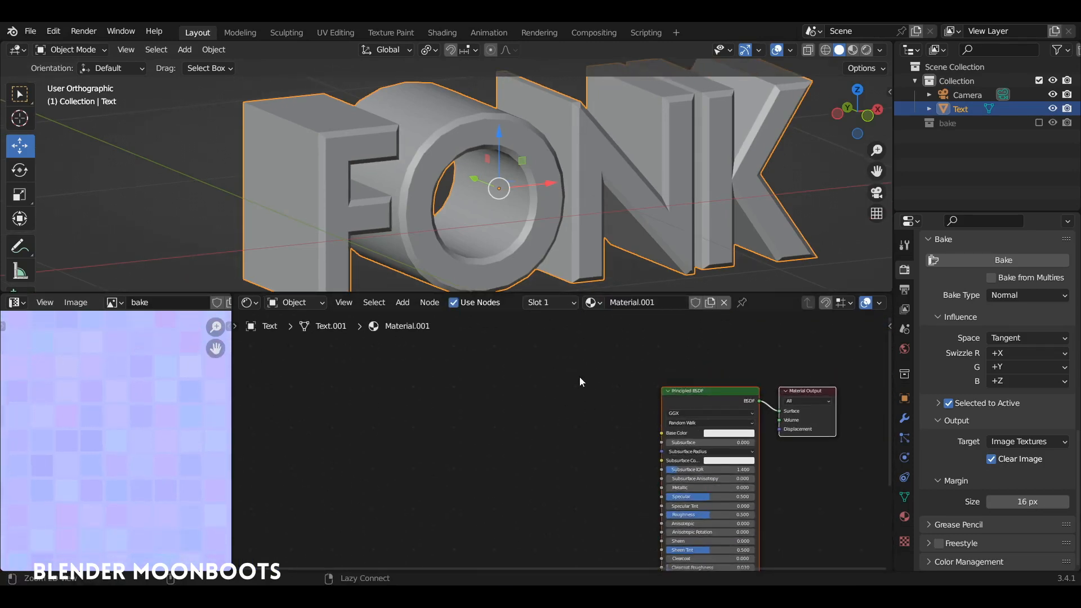
# - Set the text material's Principled BSDF to Metallic 1.000 and Roughness 0.100
pyautogui.scroll(1, 619, 362)
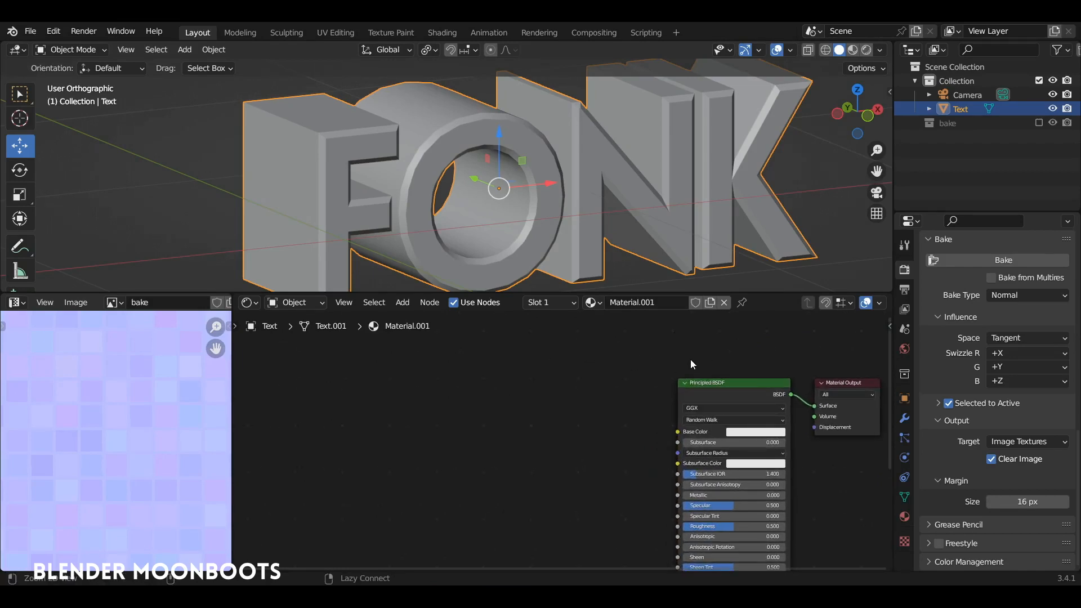
pyautogui.moveTo(705, 348); pyautogui.dragTo(538, 325, button='middle')
pyautogui.scroll(4, 536, 325)
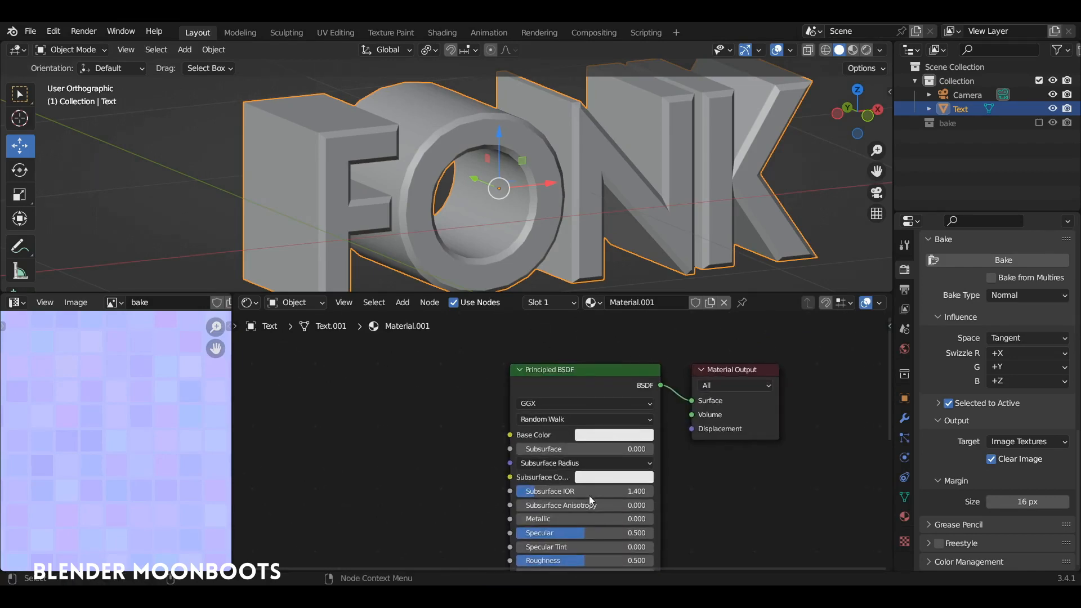
pyautogui.moveTo(545, 519); pyautogui.dragTo(692, 521)
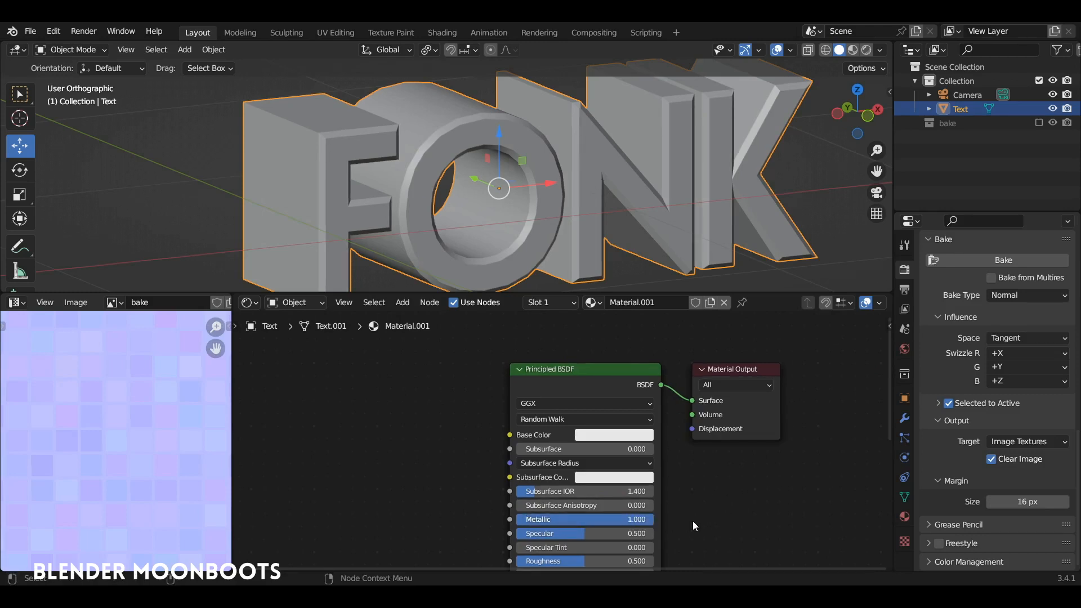
pyautogui.moveTo(693, 521); pyautogui.dragTo(723, 459, button='middle')
pyautogui.moveTo(604, 500); pyautogui.dragTo(573, 500)
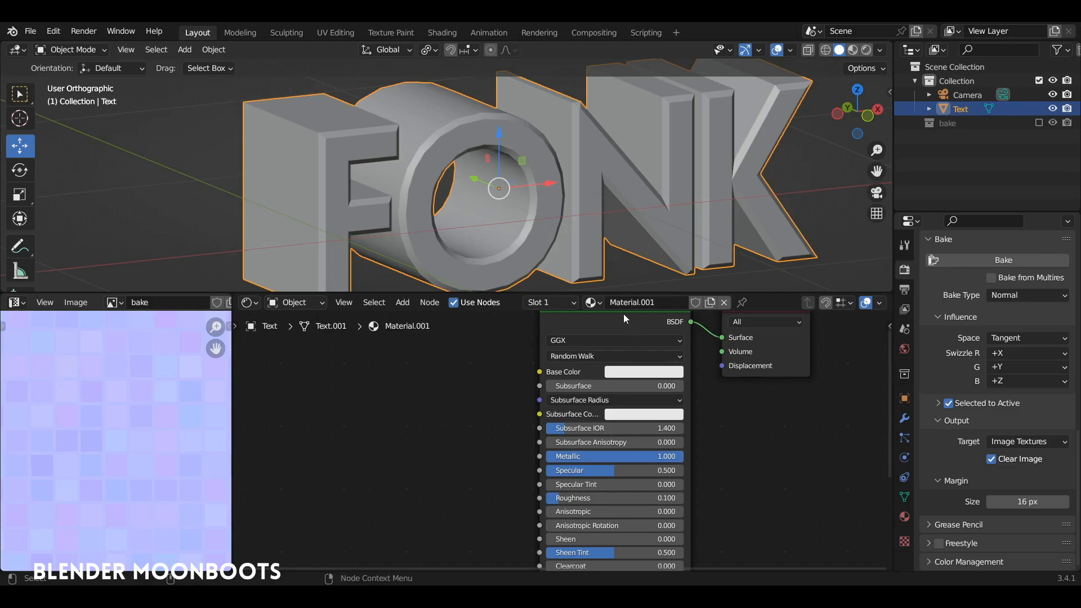
# - Enlarge the 3D viewport, show it in Rendered shading and switch the render engine to Eevee
pyautogui.moveTo(629, 294); pyautogui.dragTo(631, 338)
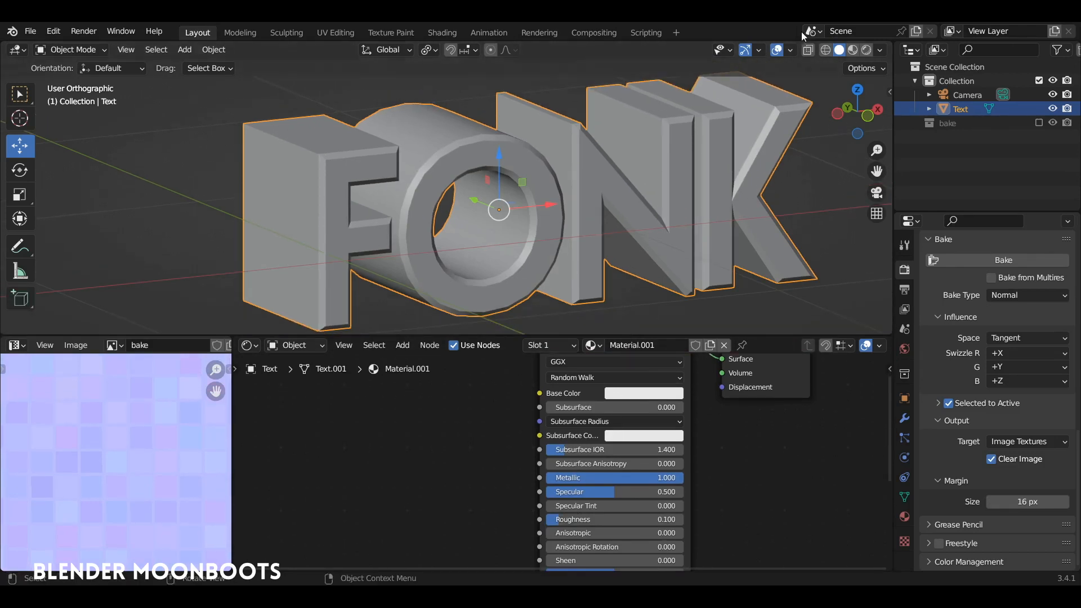
pyautogui.click(867, 49)
pyautogui.moveTo(682, 175)
pyautogui.mouseDown(button='middle')
pyautogui.moveTo(717, 187)
pyautogui.moveTo(648, 178)
pyautogui.moveTo(732, 197)
pyautogui.mouseUp(button='middle')
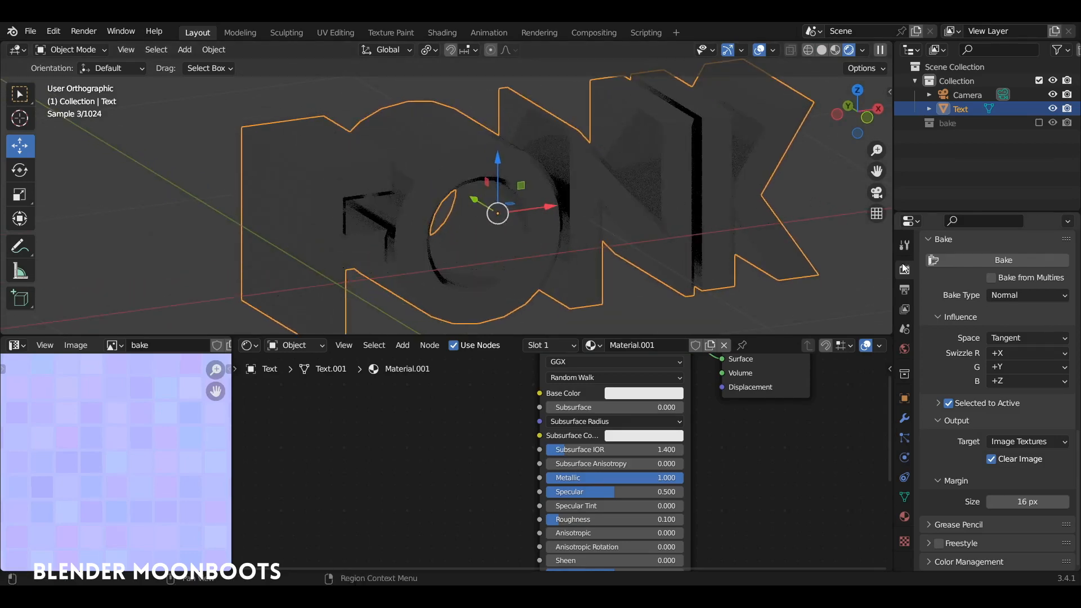
pyautogui.scroll(15, 974, 274)
pyautogui.click(1007, 269)
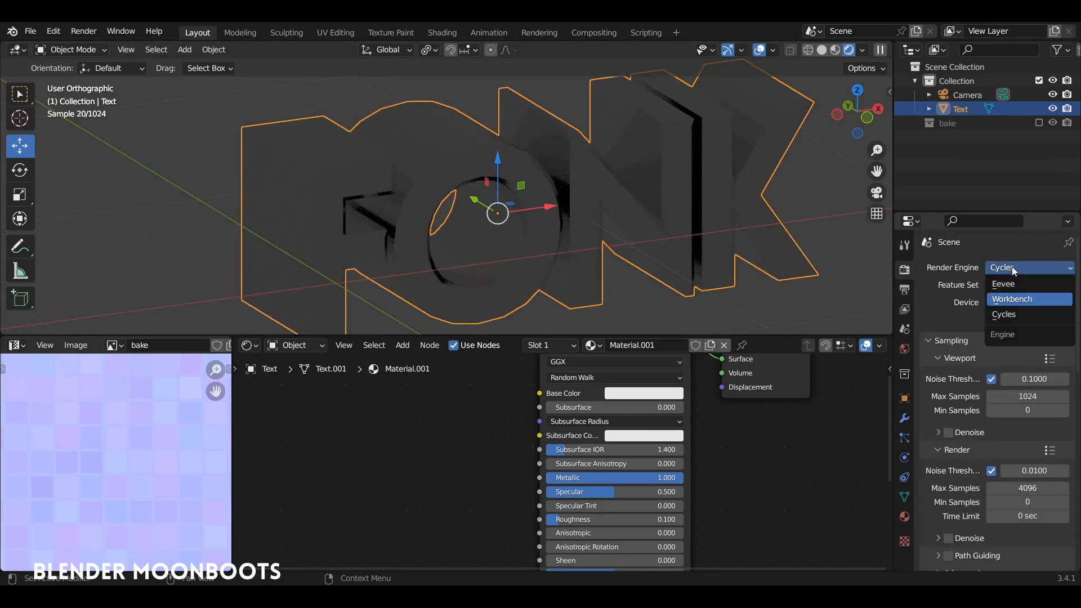
pyautogui.click(1008, 283)
# - Switch the Shader Editor to the World nodes and move the Background node closer to World Output
pyautogui.moveTo(706, 225); pyautogui.dragTo(659, 197, button='middle')
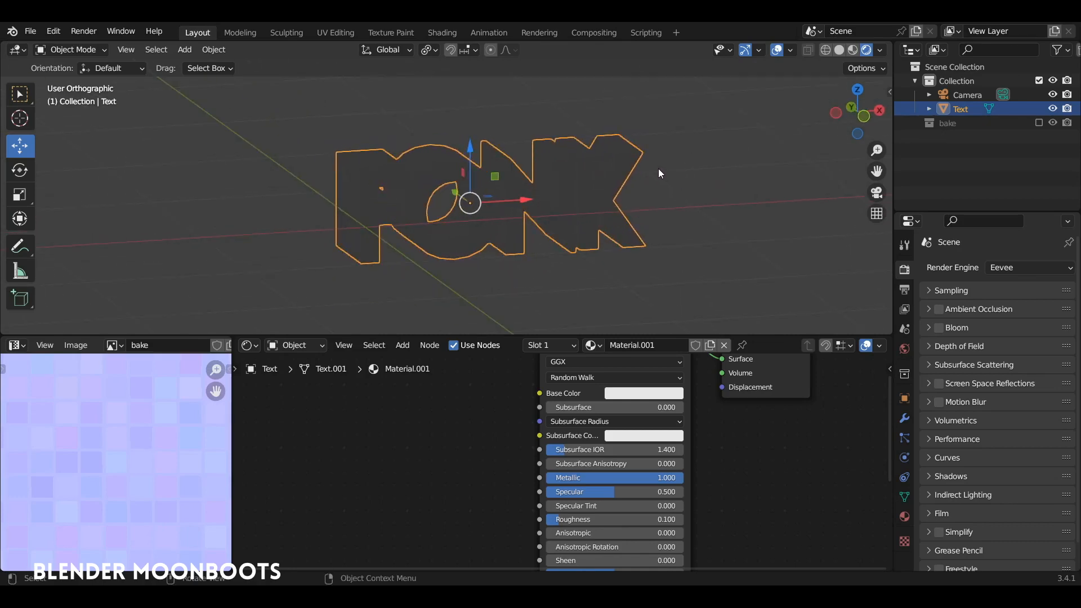
pyautogui.moveTo(660, 174)
pyautogui.mouseDown(button='middle')
pyautogui.moveTo(650, 187)
pyautogui.moveTo(664, 186)
pyautogui.mouseUp(button='middle')
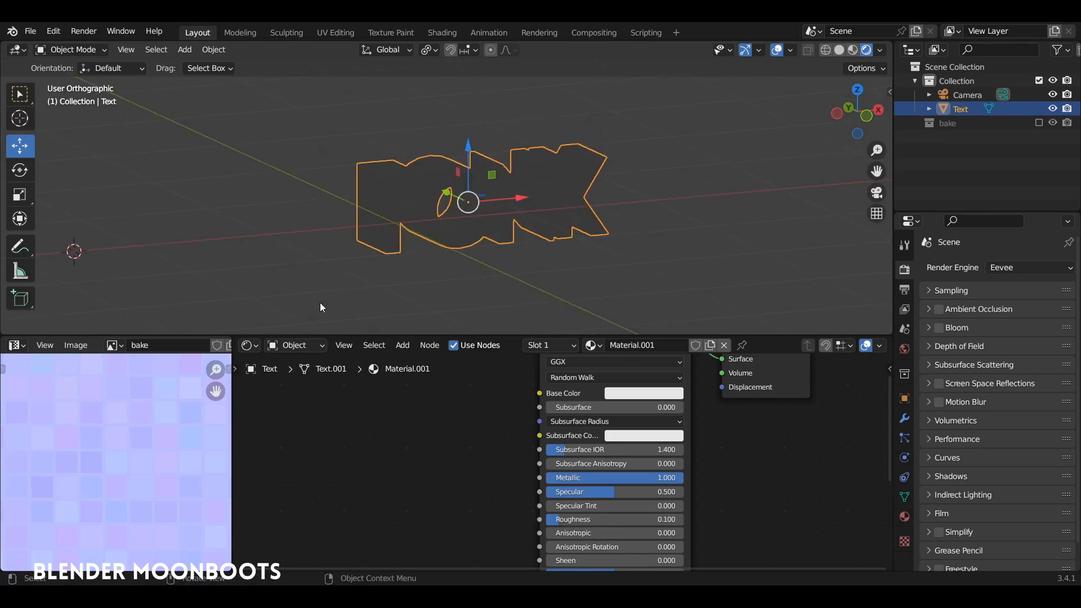
pyautogui.click(297, 347)
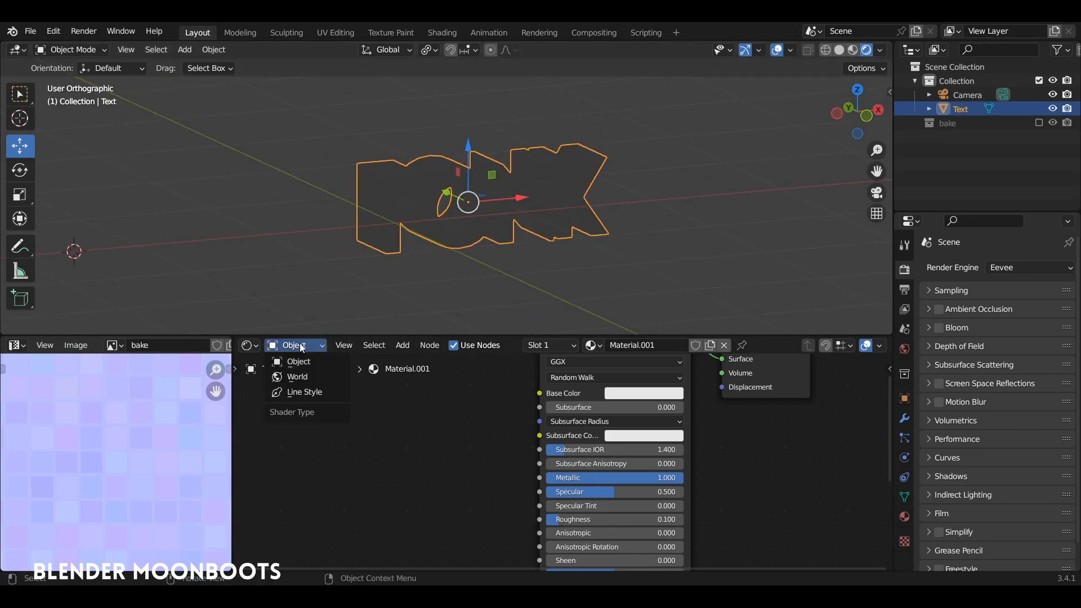
pyautogui.click(323, 377)
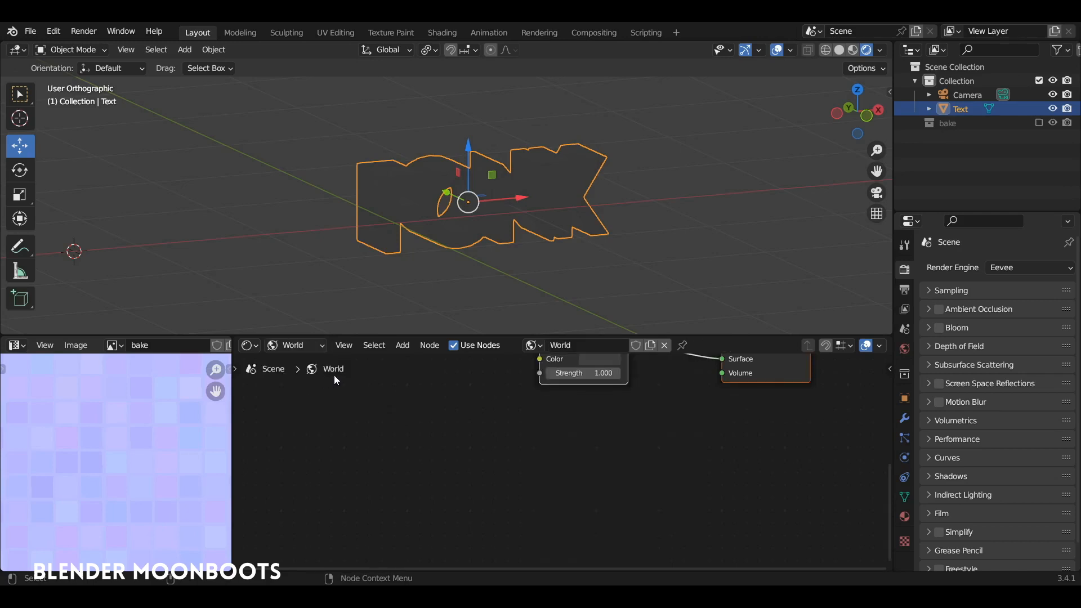
pyautogui.moveTo(484, 397); pyautogui.dragTo(490, 498, button='middle')
pyautogui.moveTo(560, 434); pyautogui.dragTo(615, 435)
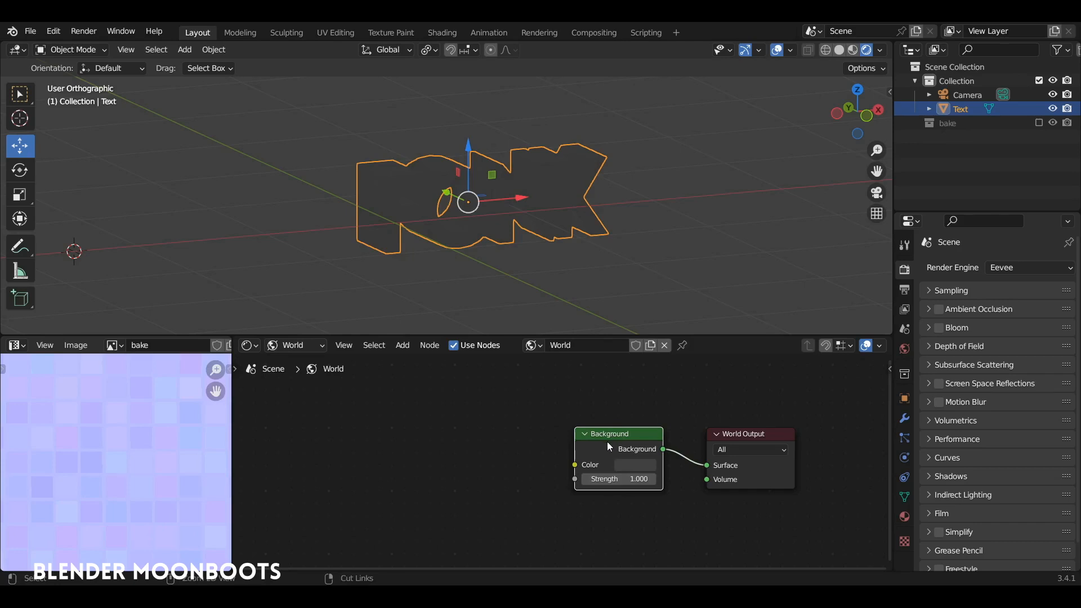
# - Add an Environment Texture with Mapping and Texture Coordinate nodes to the Background color and load hdri1.png
pyautogui.hotkey('ctrl', 't')
pyautogui.moveTo(489, 424); pyautogui.dragTo(556, 384, button='middle')
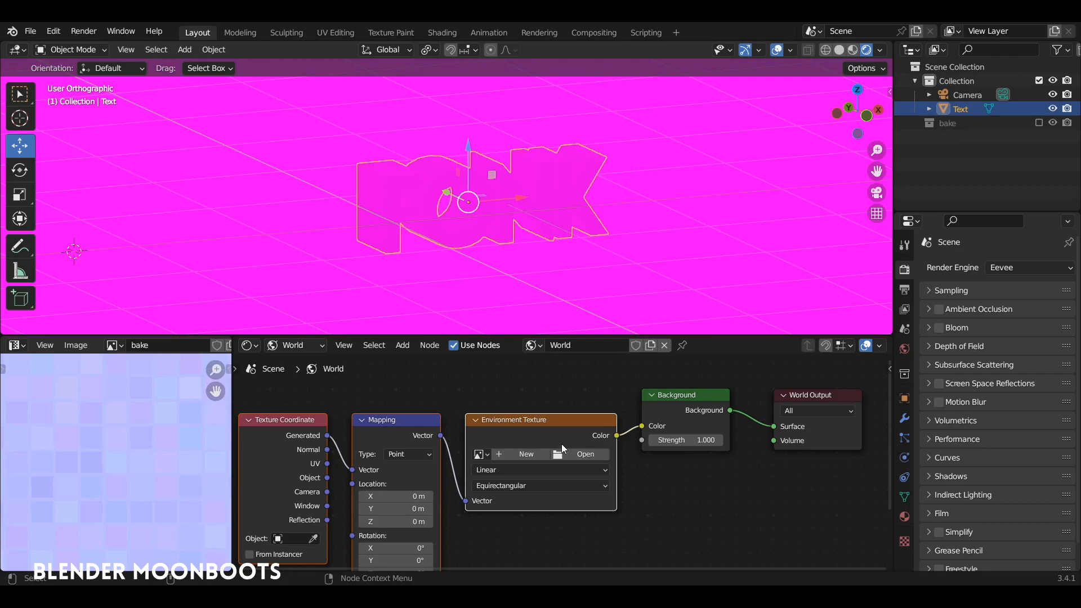
pyautogui.click(589, 456)
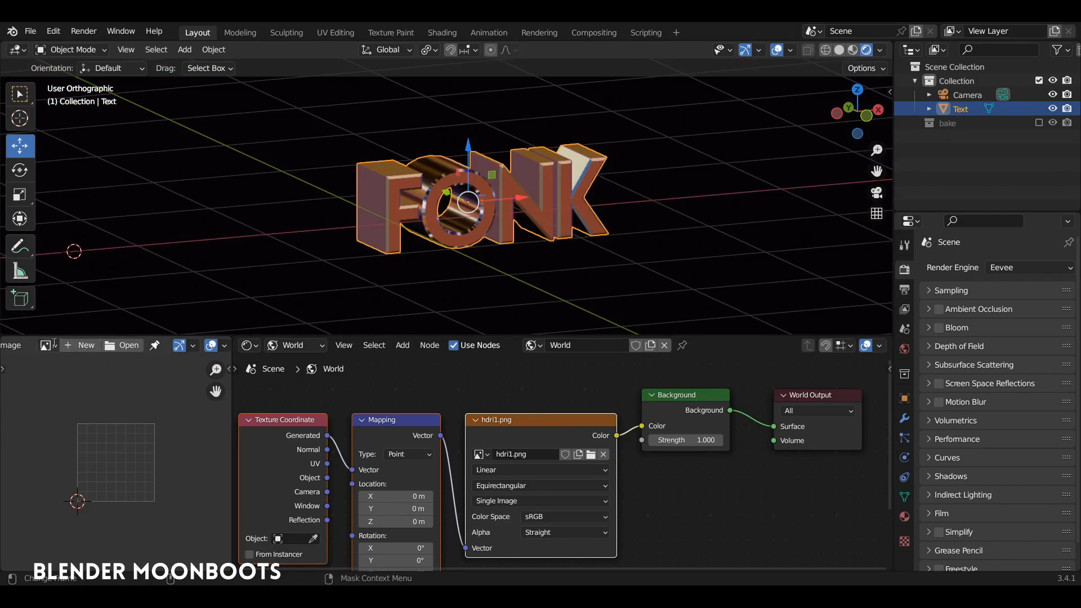
# - Display hdri1.png in the Image Editor and inspect it with the editor maximized
pyautogui.click(47, 344)
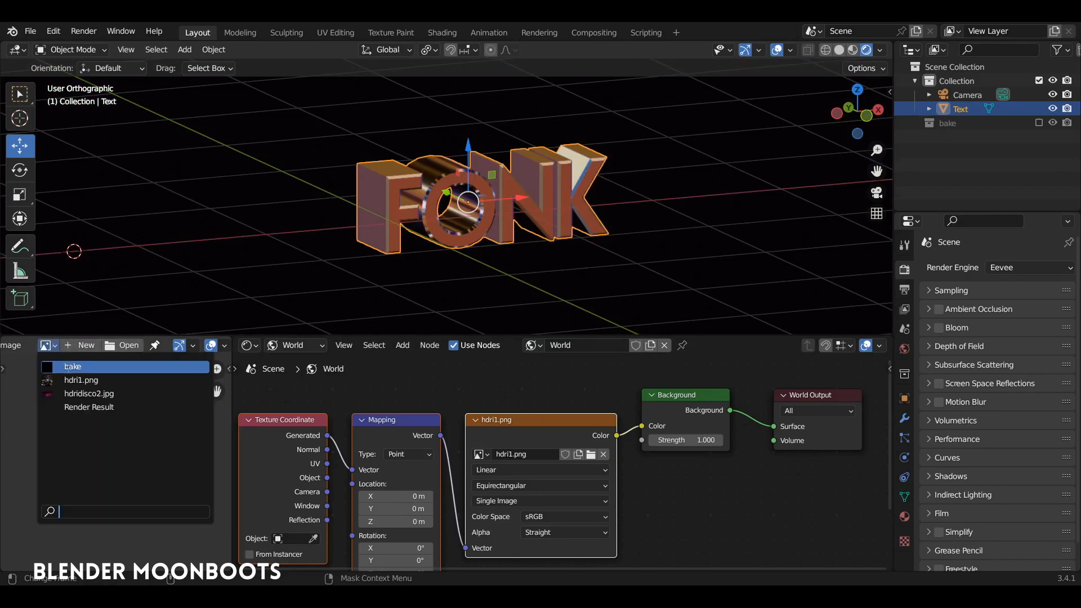
pyautogui.click(80, 377)
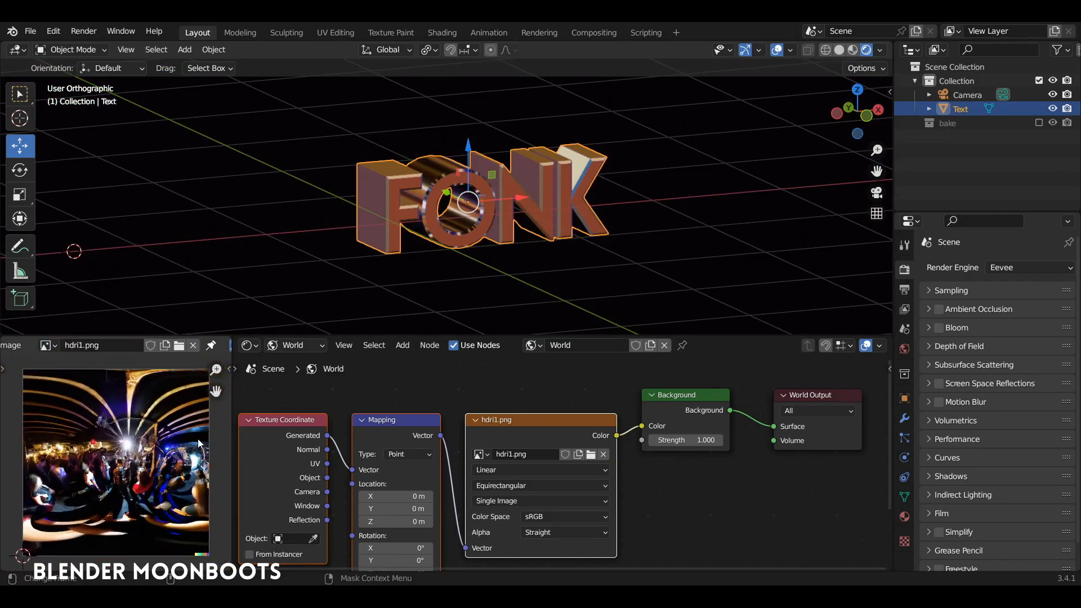
pyautogui.hotkey('ctrl', 'space')
pyautogui.scroll(5, 561, 348)
pyautogui.keyDown('ctrl'); pyautogui.moveTo(660, 194); pyautogui.dragTo(586, 220, button='middle'); pyautogui.keyUp('ctrl')
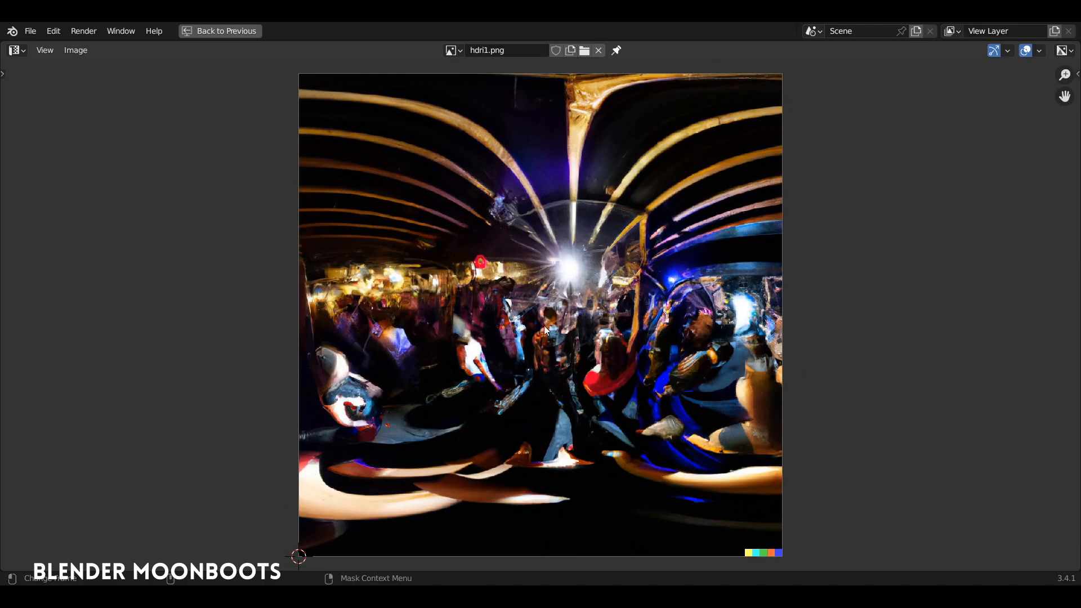
pyautogui.hotkey('ctrl', 'space')
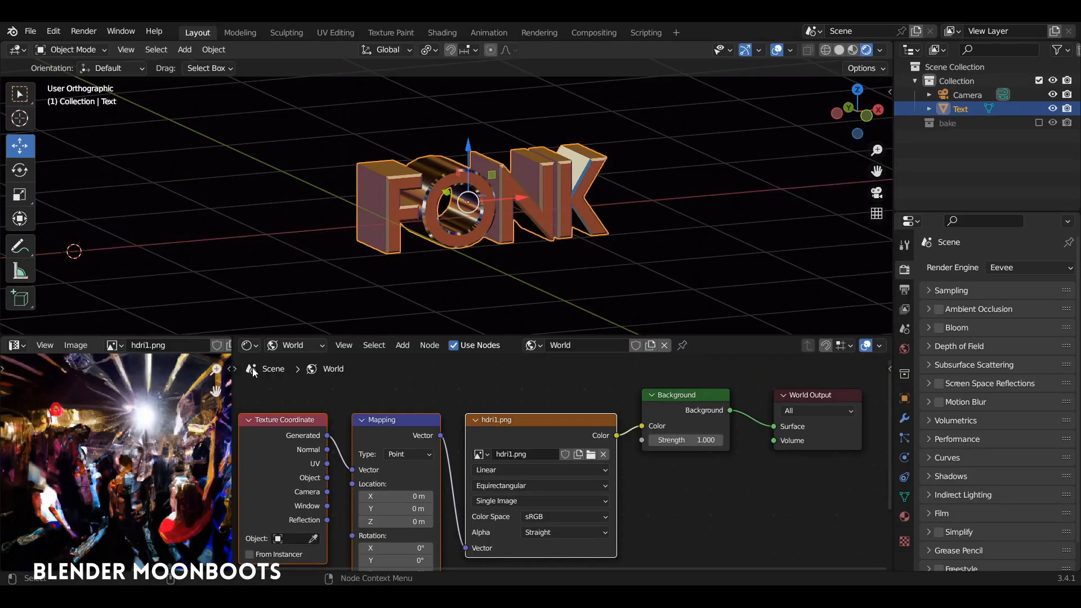
# - Examine the HDRI reflections on the metallic FONK text from several angles
pyautogui.moveTo(233, 389); pyautogui.dragTo(237, 389)
pyautogui.moveTo(429, 283); pyautogui.dragTo(571, 260, button='middle')
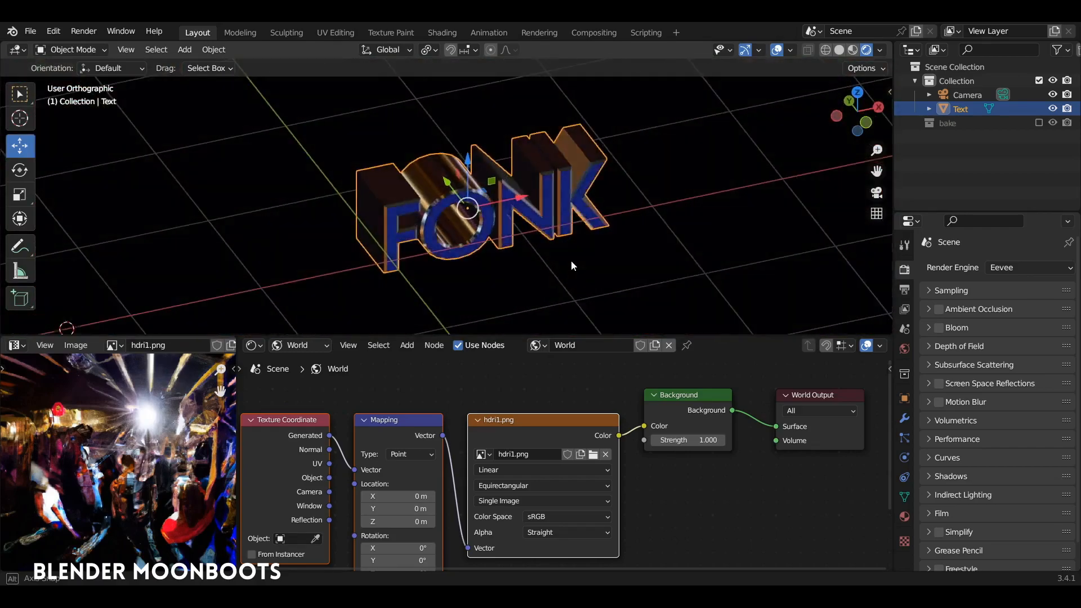
pyautogui.scroll(5, 583, 199)
pyautogui.moveTo(584, 198); pyautogui.dragTo(595, 163, button='middle')
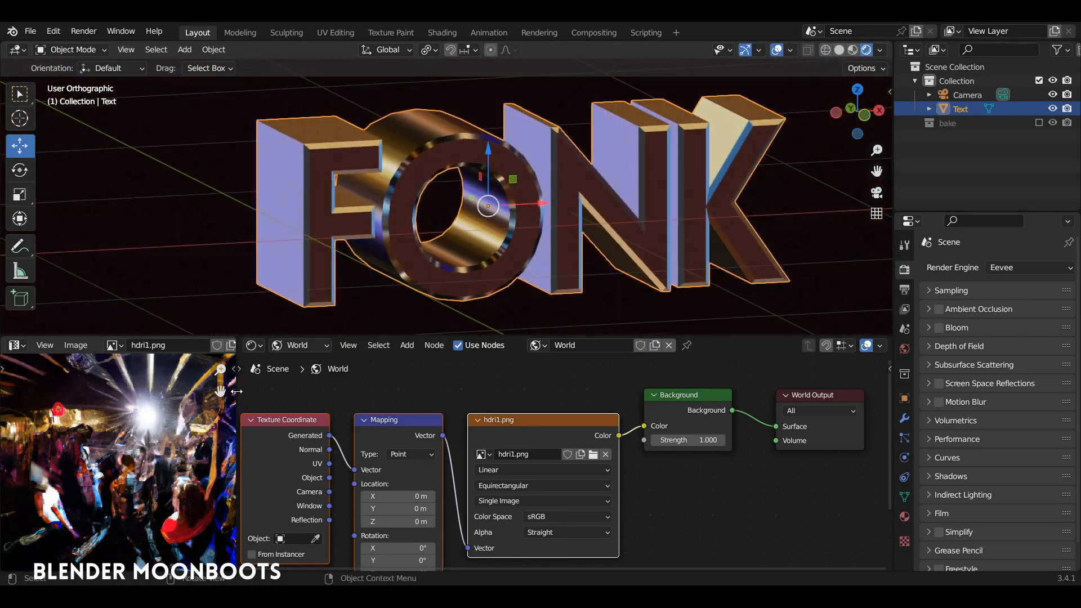
pyautogui.moveTo(237, 391); pyautogui.dragTo(222, 387)
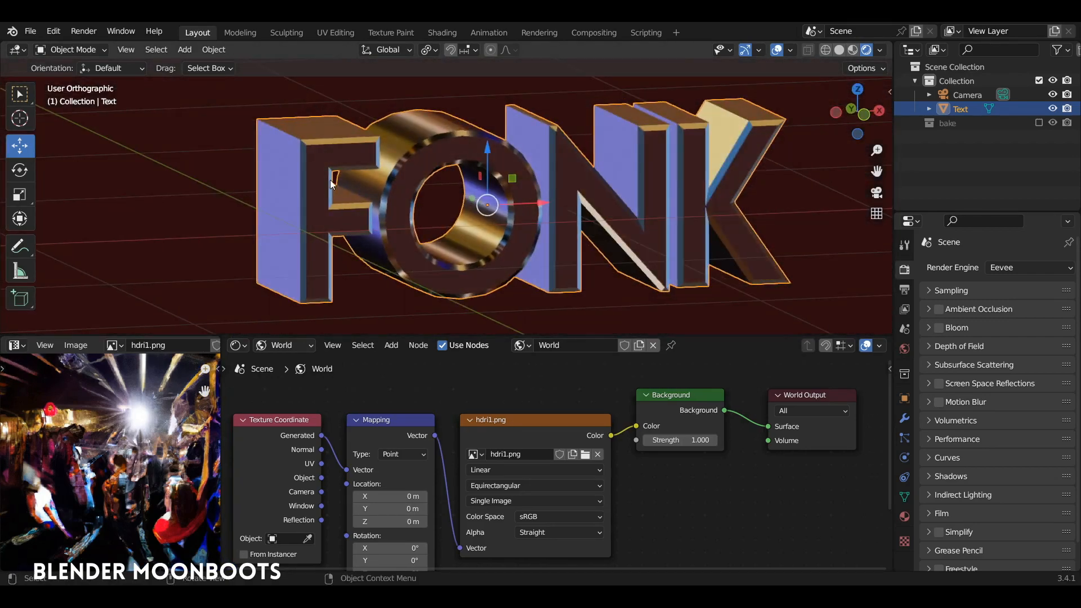
pyautogui.moveTo(433, 201); pyautogui.dragTo(532, 206, button='middle')
# - Show the text in Solid shading, enter Edit Mode and select the front faces of all four letters
pyautogui.click(839, 50)
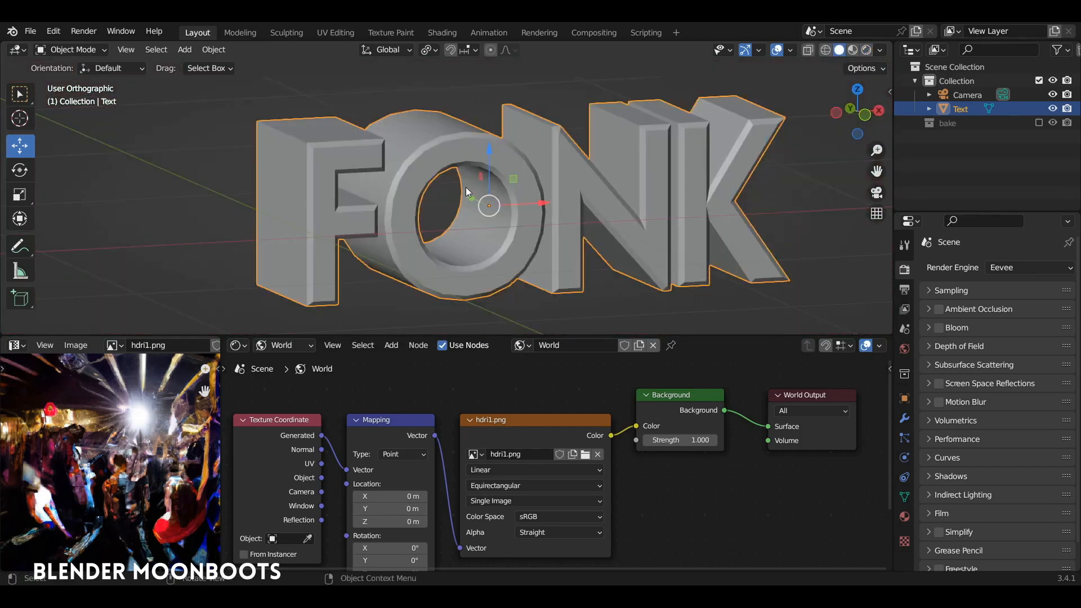
pyautogui.press('Tab')
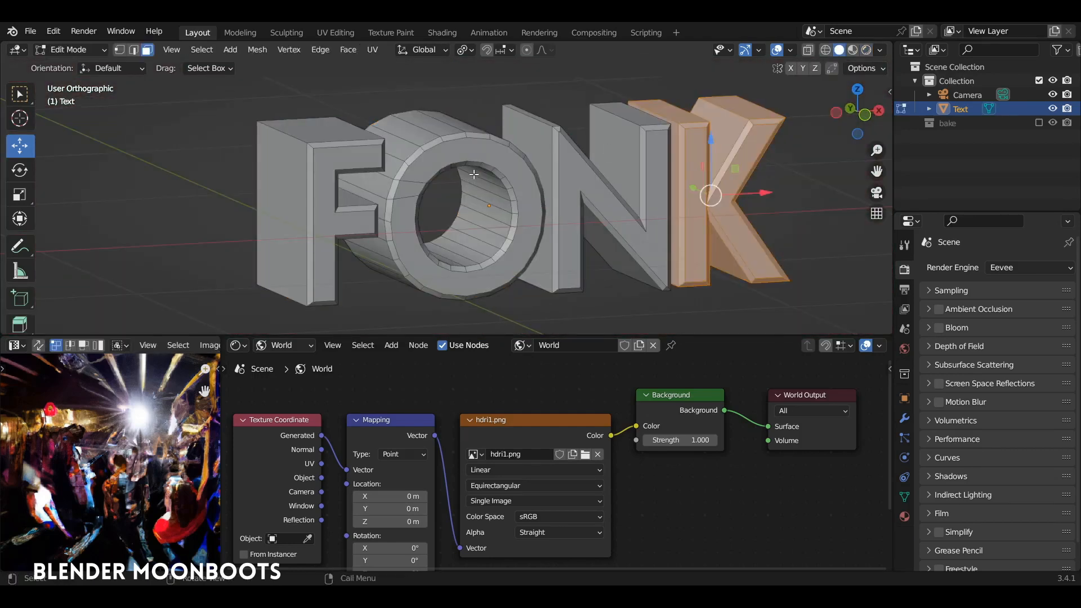
pyautogui.click(328, 161)
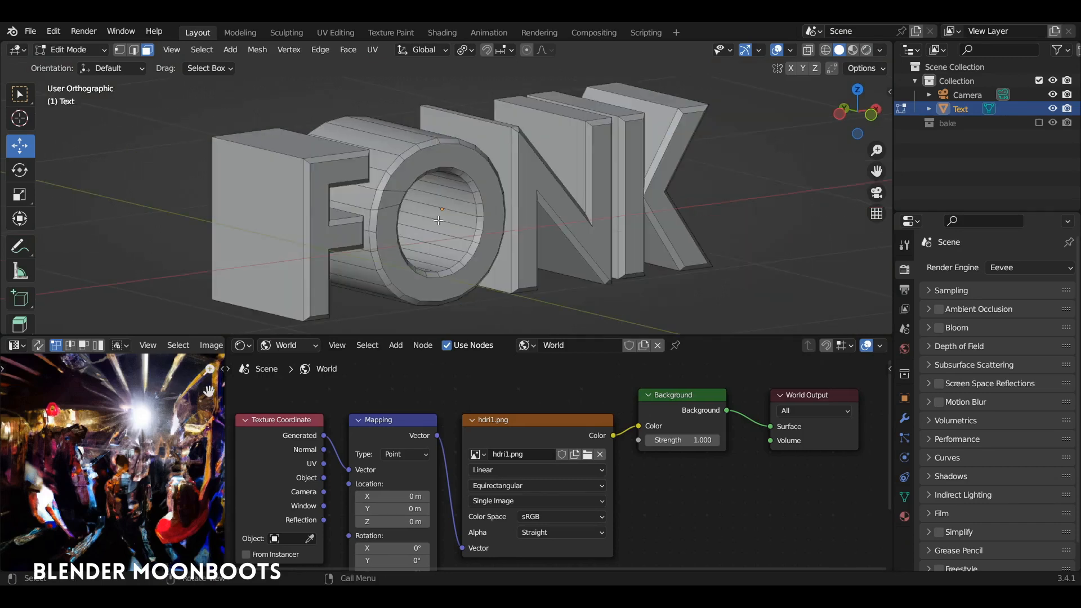
pyautogui.click(325, 238)
pyautogui.keyDown('shift'); pyautogui.click(392, 199); pyautogui.keyUp('shift')
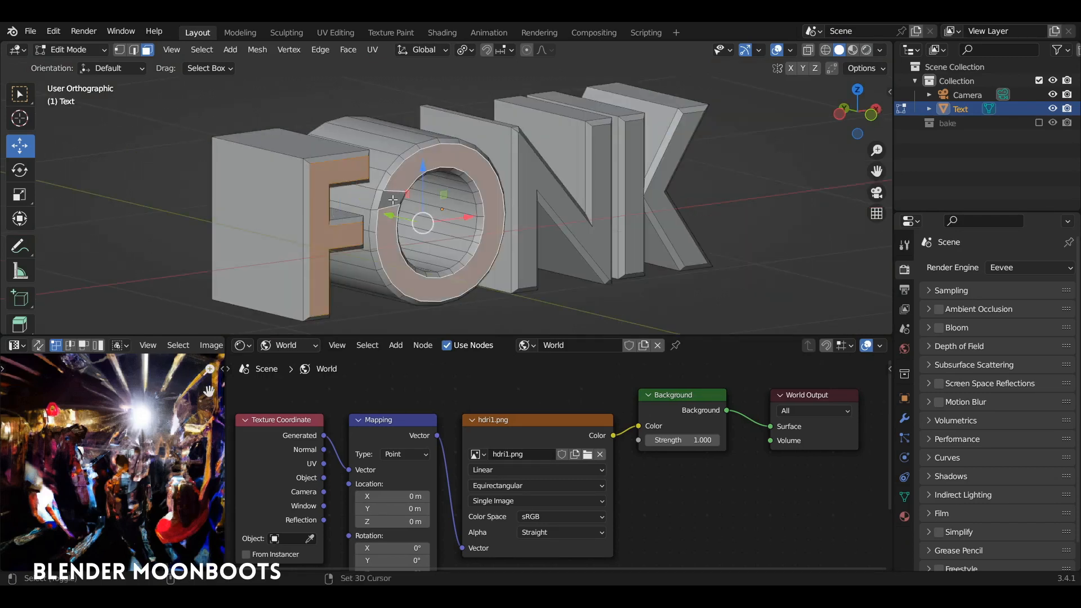
pyautogui.keyDown('shift'); pyautogui.click(532, 164); pyautogui.keyUp('shift')
pyautogui.keyDown('shift'); pyautogui.click(639, 169); pyautogui.keyUp('shift')
pyautogui.moveTo(555, 189); pyautogui.dragTo(541, 188, button='middle')
# - Widen the Image Editor, display the bake image there and select all UVs of the front faces
pyautogui.moveTo(225, 385); pyautogui.dragTo(359, 385)
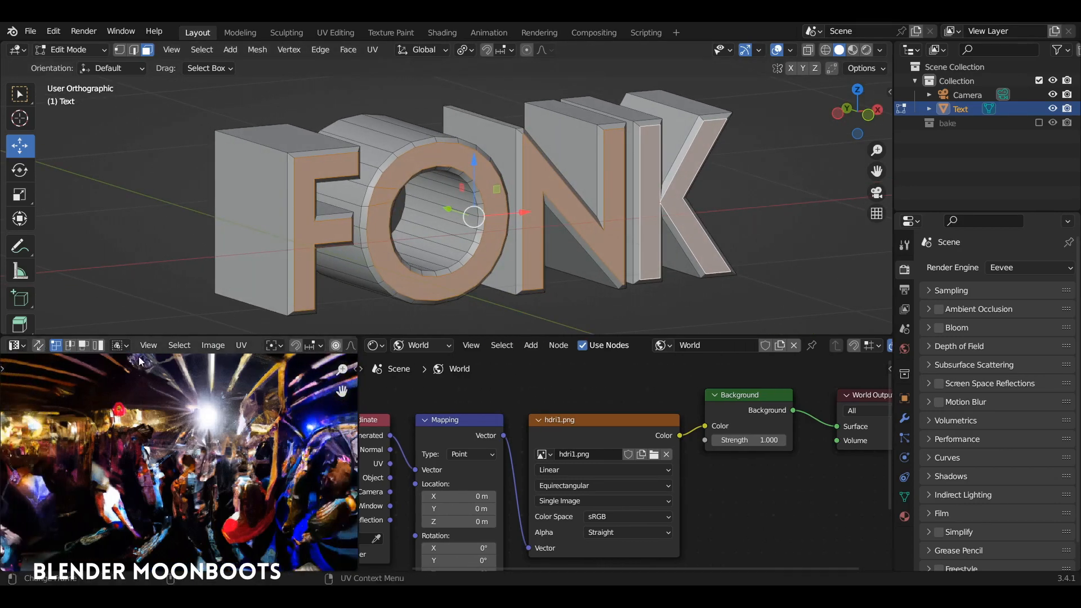
pyautogui.hscroll(10, 279, 347)
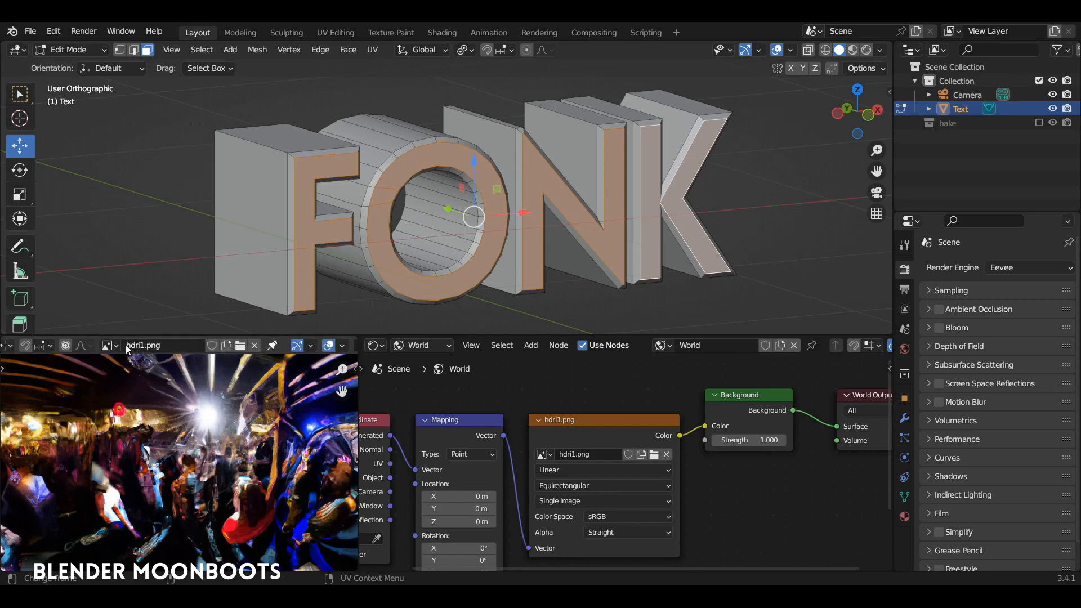
pyautogui.click(108, 346)
pyautogui.click(141, 367)
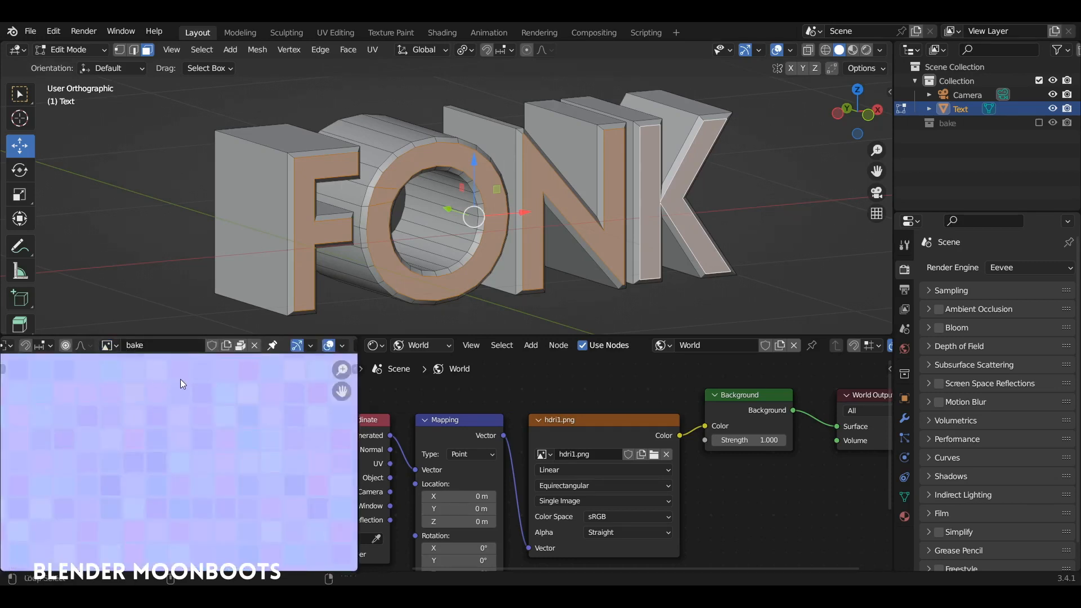
pyautogui.keyDown('ctrl'); pyautogui.moveTo(181, 381); pyautogui.dragTo(225, 383, button='middle'); pyautogui.keyUp('ctrl')
pyautogui.keyDown('ctrl'); pyautogui.moveTo(187, 477); pyautogui.dragTo(213, 425, button='middle'); pyautogui.keyUp('ctrl')
pyautogui.press('a')
pyautogui.scroll(2, 195, 464)
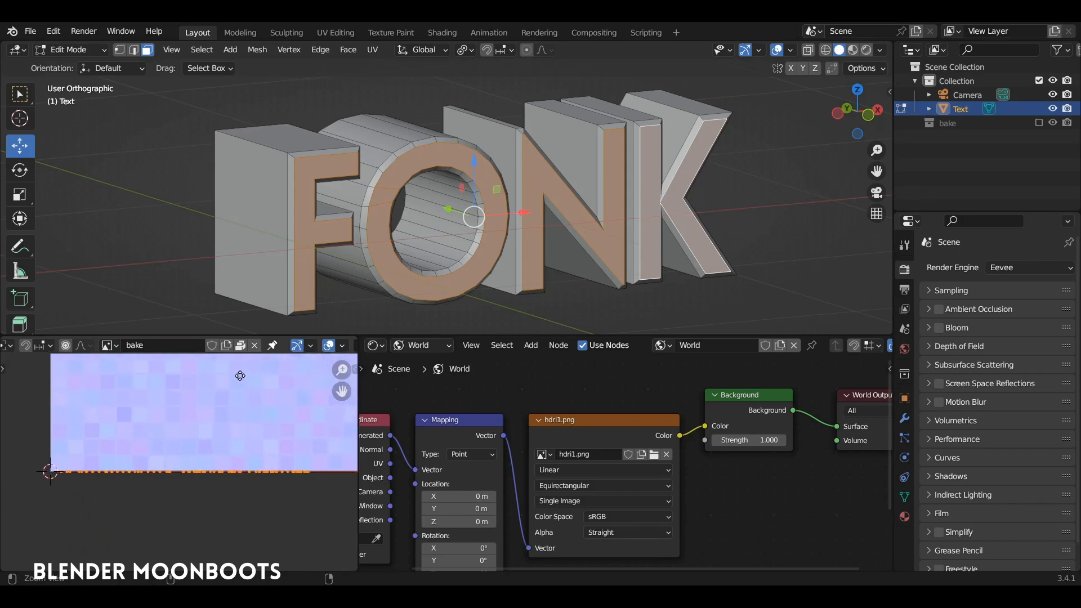
pyautogui.moveTo(264, 466); pyautogui.dragTo(254, 429, button='middle')
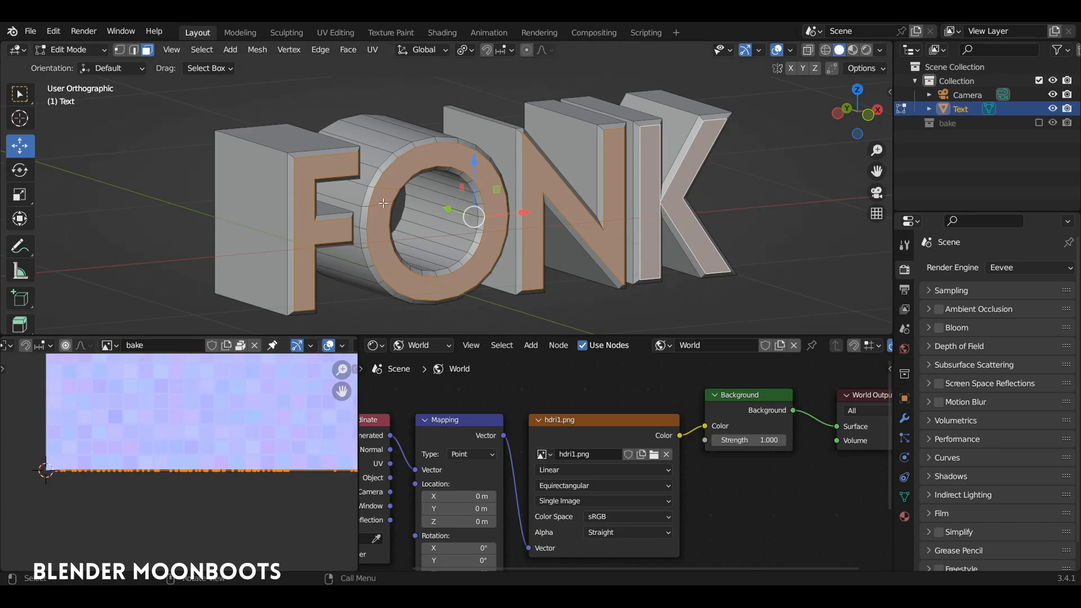
# - Unwrap the selected front faces of the letters with the Angle Based method
pyautogui.keyDown('shift'); pyautogui.moveTo(469, 191); pyautogui.dragTo(423, 200, button='middle'); pyautogui.keyUp('shift')
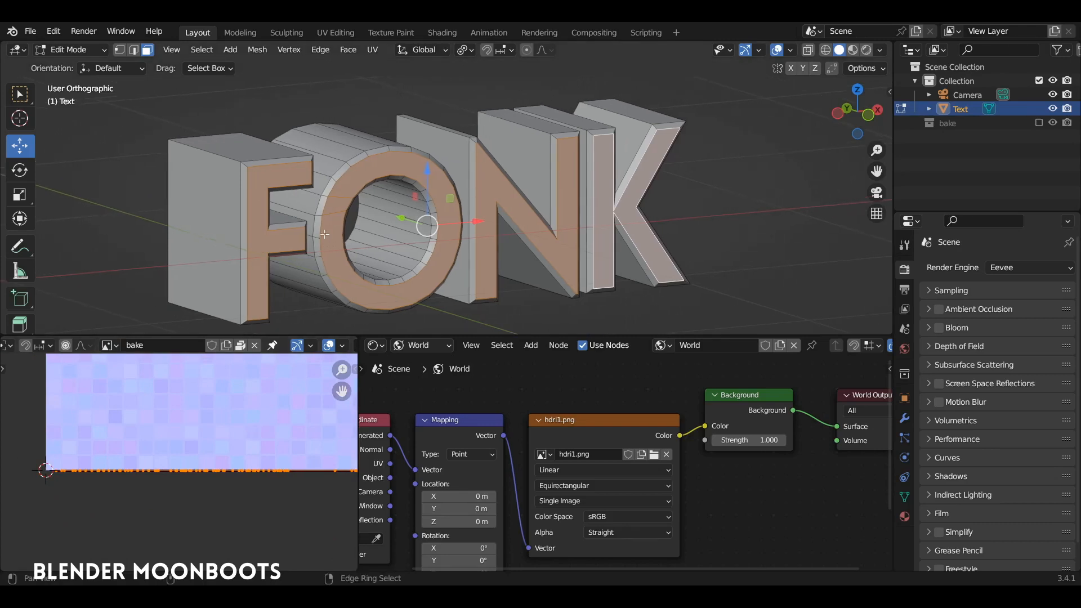
pyautogui.press('u')
pyautogui.click(456, 165)
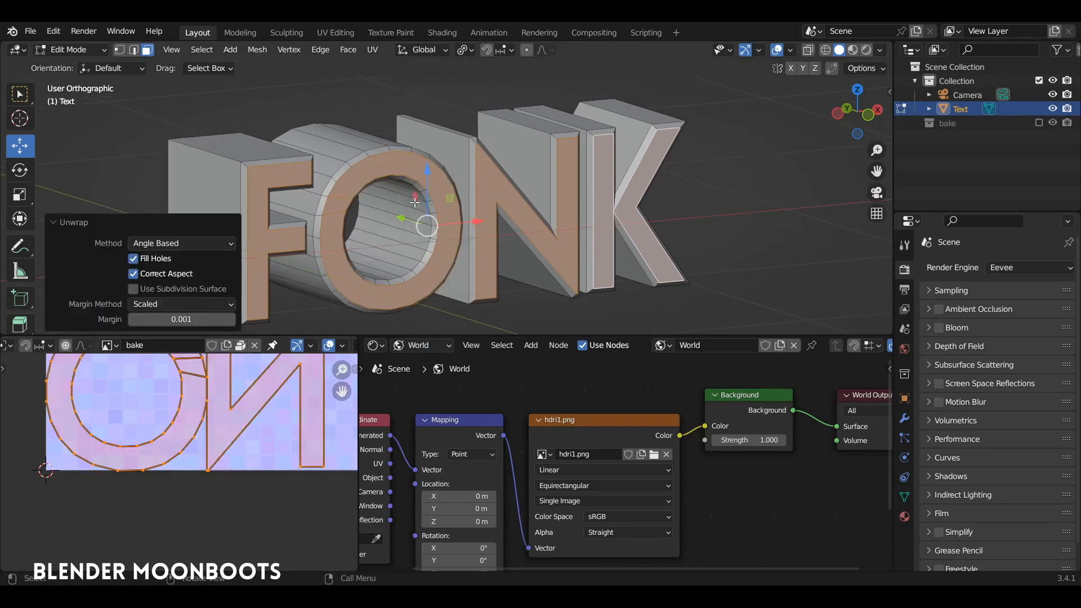
pyautogui.scroll(-4, 226, 442)
pyautogui.moveTo(224, 437); pyautogui.dragTo(194, 414, button='middle')
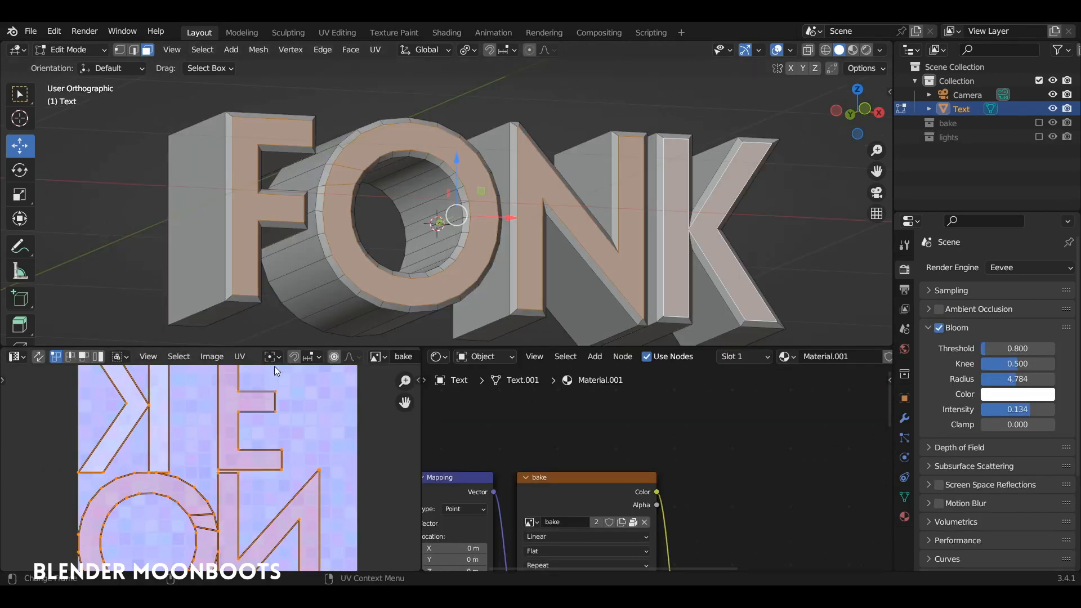
# - Enlarge the 3D viewport and turn on the Face Orientation overlay to check the text's normals
pyautogui.moveTo(281, 347); pyautogui.dragTo(280, 296)
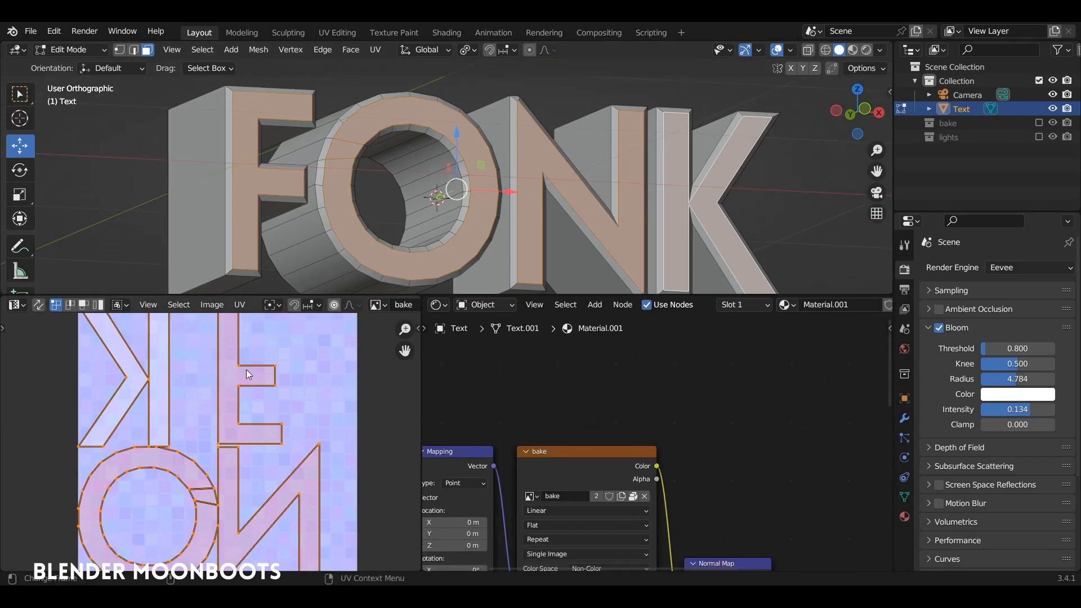
pyautogui.moveTo(295, 358); pyautogui.dragTo(309, 366, button='middle')
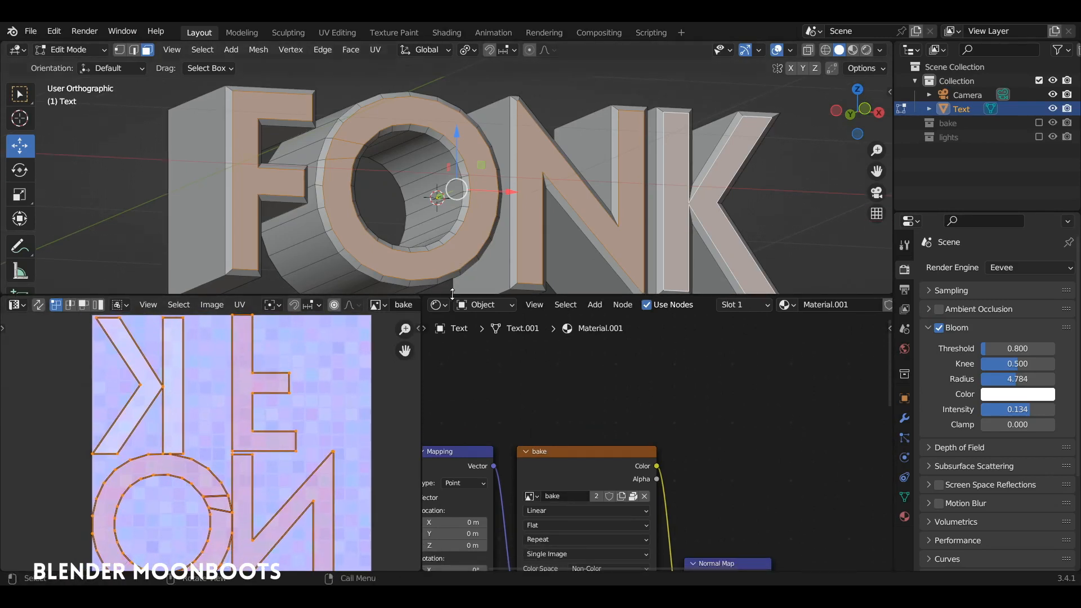
pyautogui.moveTo(453, 293); pyautogui.dragTo(452, 370)
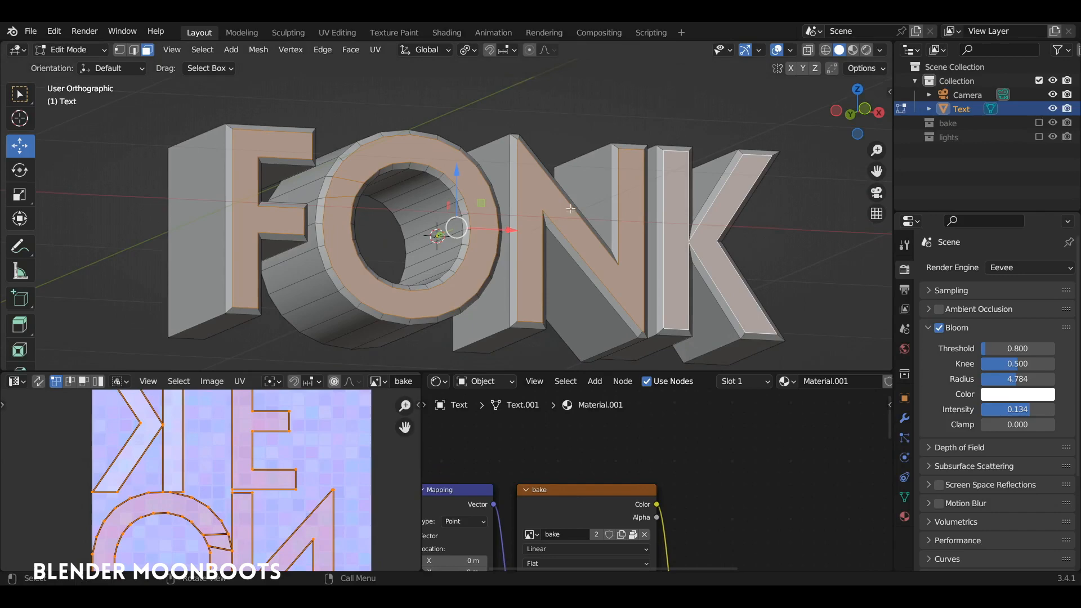
pyautogui.click(792, 50)
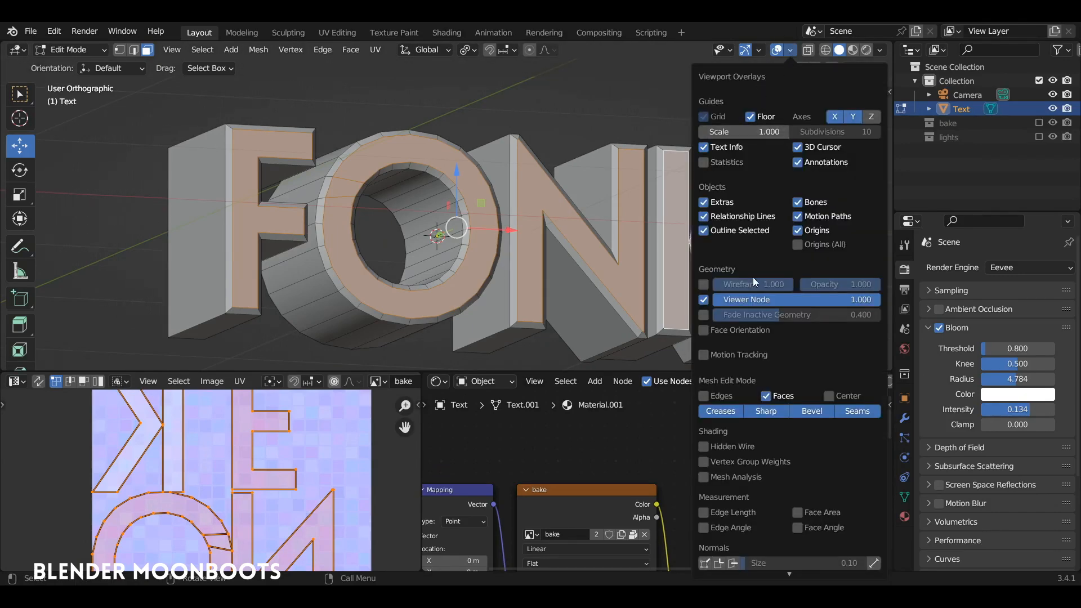
pyautogui.click(703, 332)
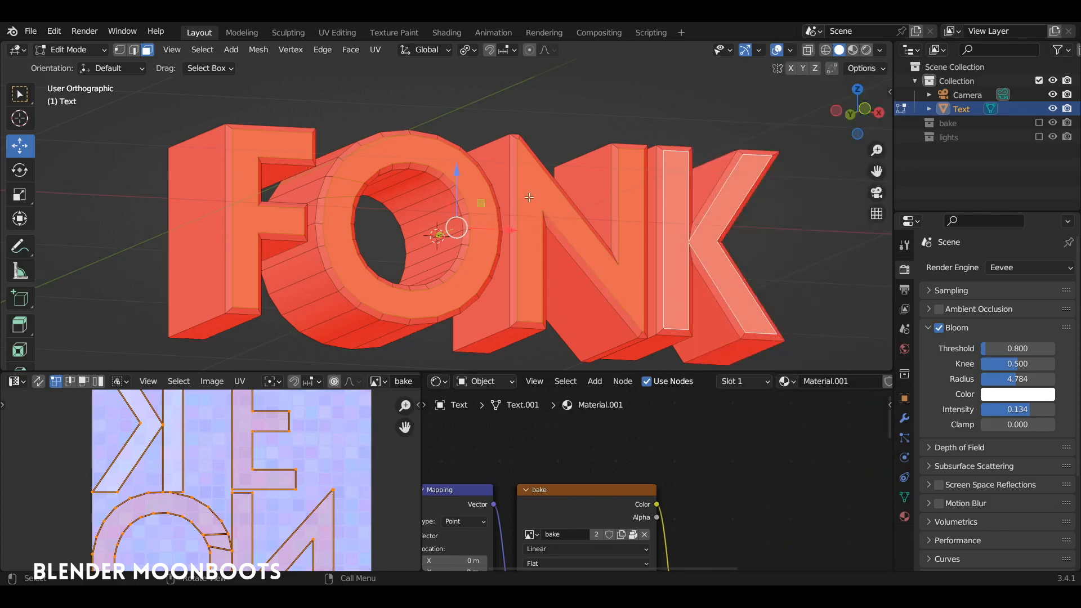
# - Recalculate the whole text mesh's normals outward, turn off Face Orientation and select the front face of the O
pyautogui.press('a')
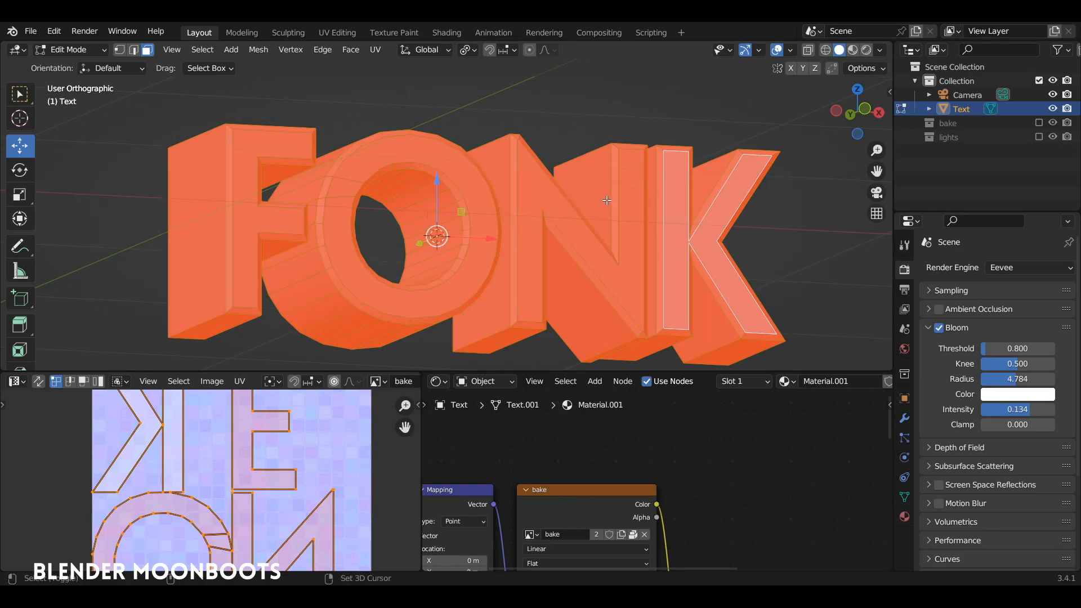
pyautogui.hotkey('shift', 'n')
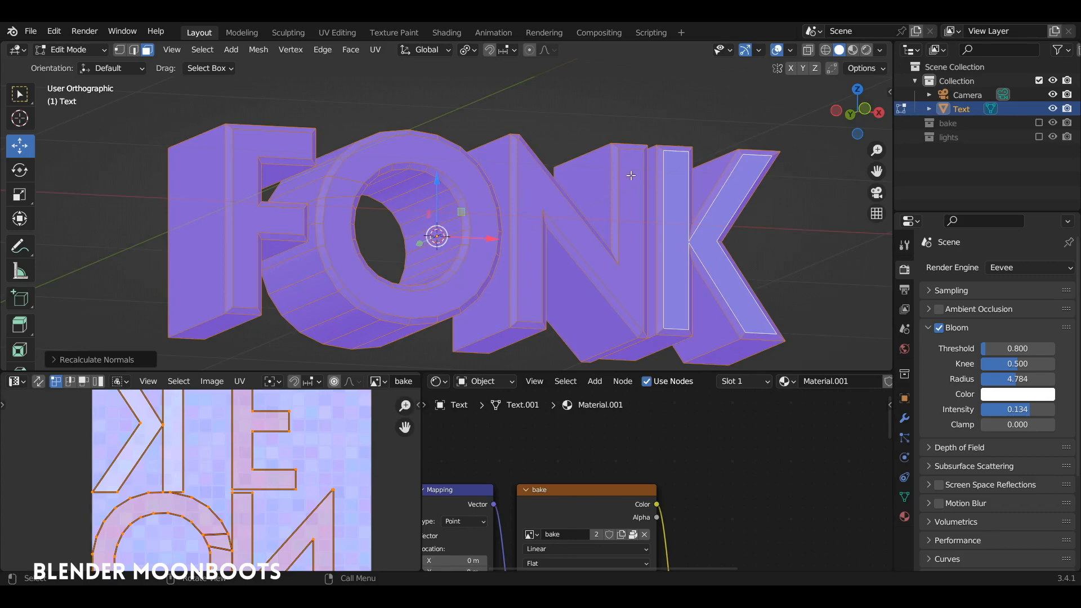
pyautogui.click(791, 50)
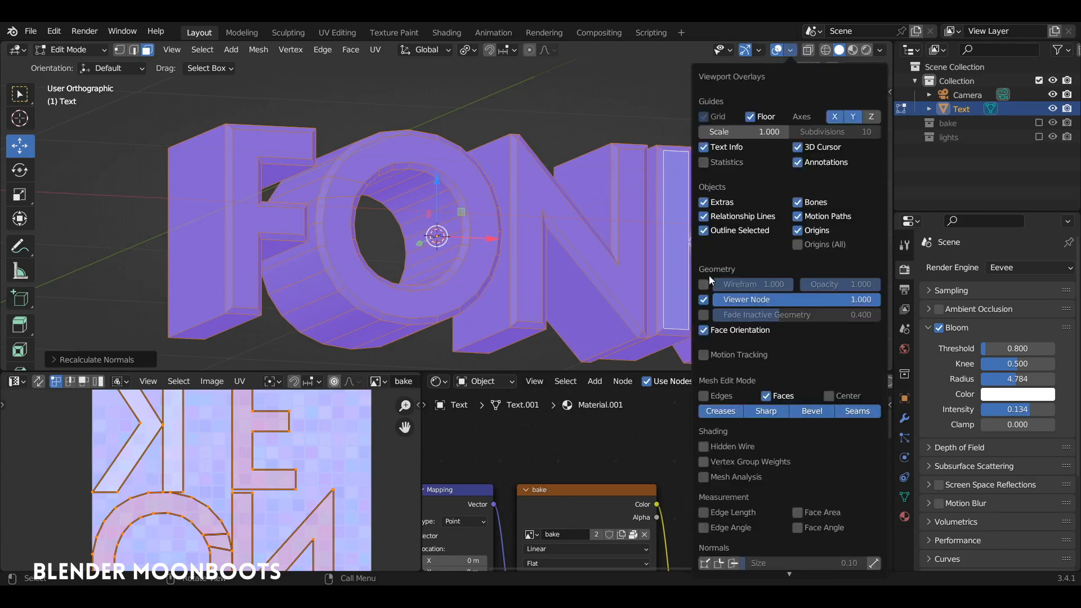
pyautogui.click(704, 330)
pyautogui.click(435, 286)
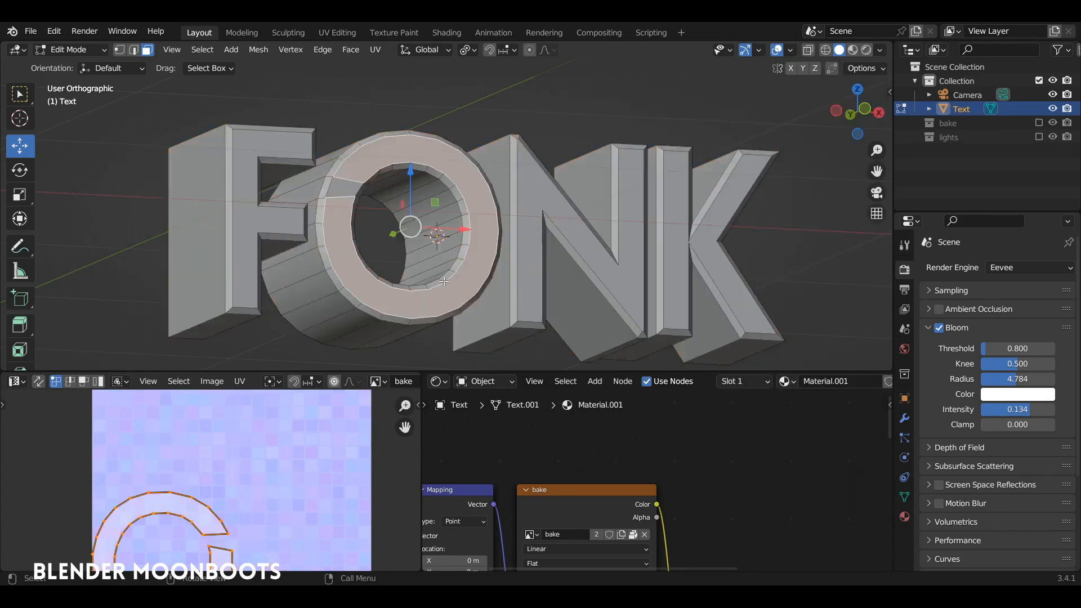
# - Add the front faces of the F, N and K to the selection and unwrap all selected front faces
pyautogui.keyDown('shift'); pyautogui.click(246, 213); pyautogui.keyUp('shift')
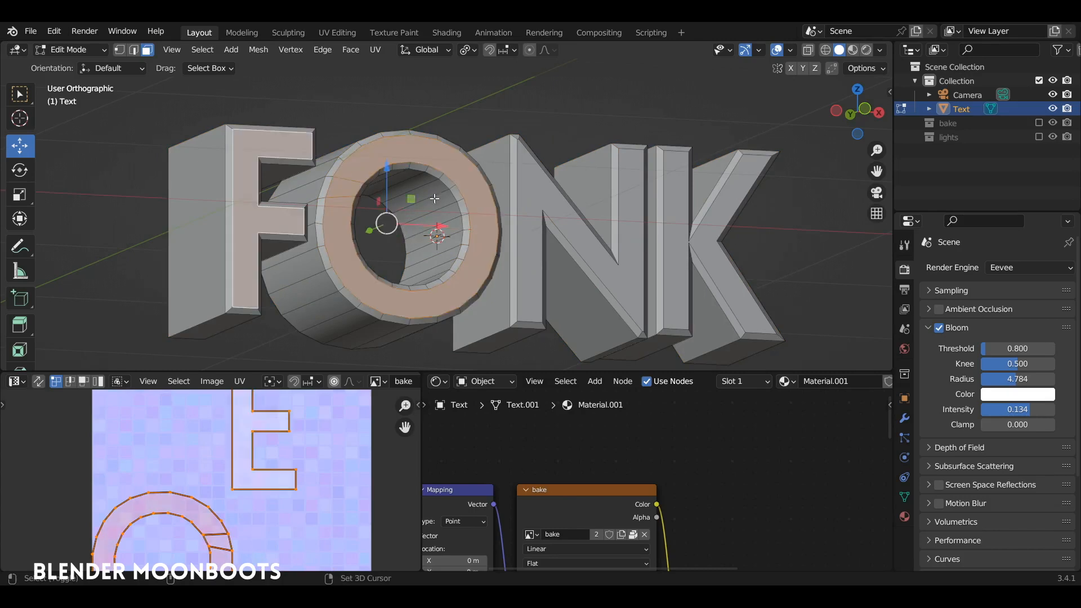
pyautogui.keyDown('shift'); pyautogui.click(533, 213); pyautogui.keyUp('shift')
pyautogui.keyDown('shift'); pyautogui.click(679, 234); pyautogui.keyUp('shift')
pyautogui.moveTo(298, 372); pyautogui.dragTo(314, 300)
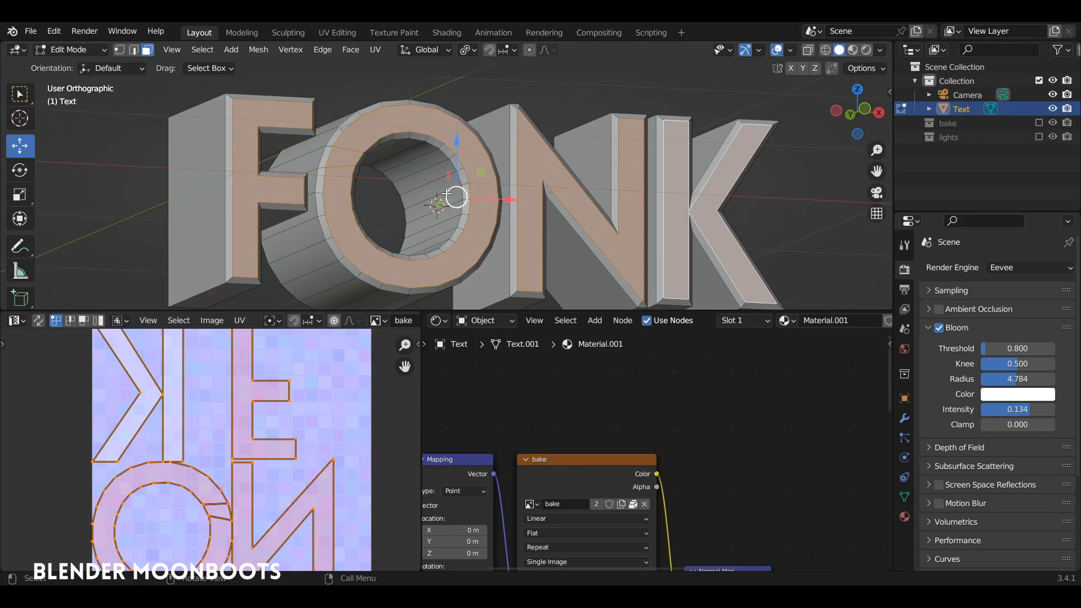
pyautogui.press('u')
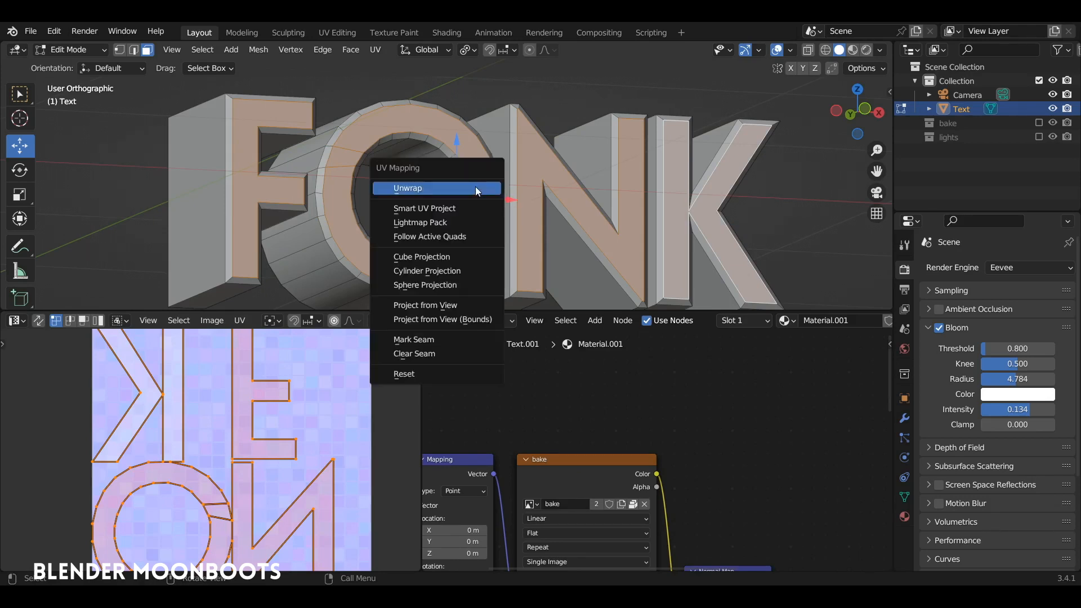
pyautogui.click(476, 189)
# - Project the selected front faces' UVs from the front view and scale them up beyond the edges of the bake image
pyautogui.press('KP_1')
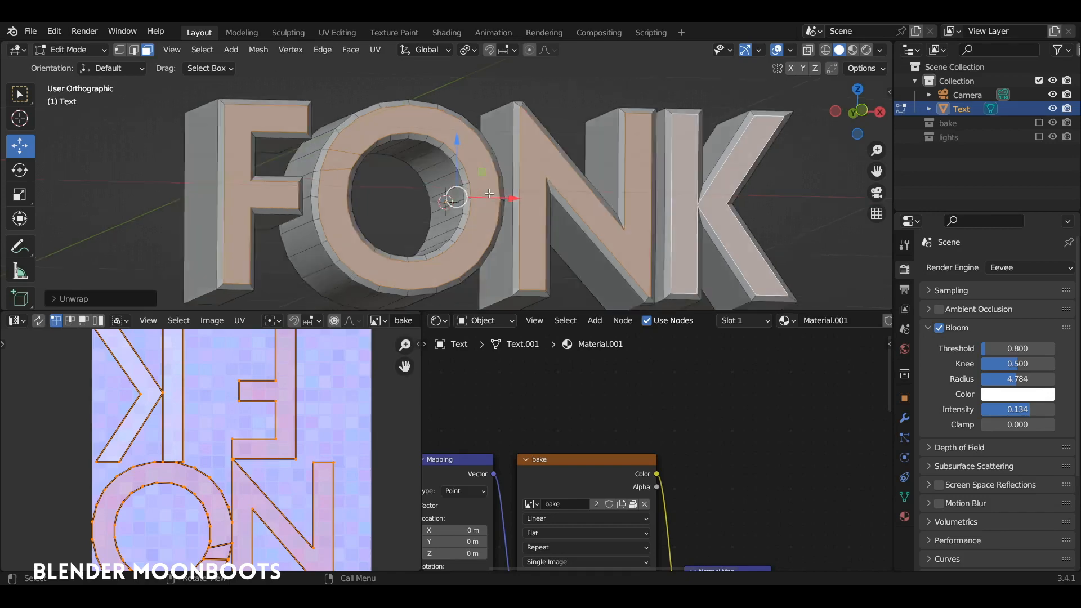
pyautogui.press('u')
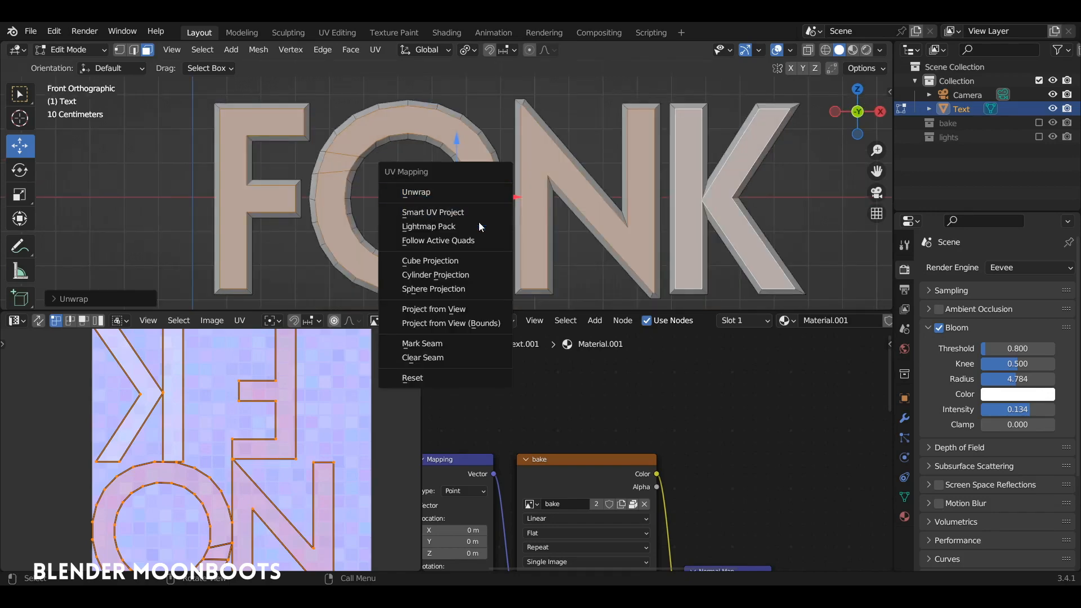
pyautogui.click(461, 308)
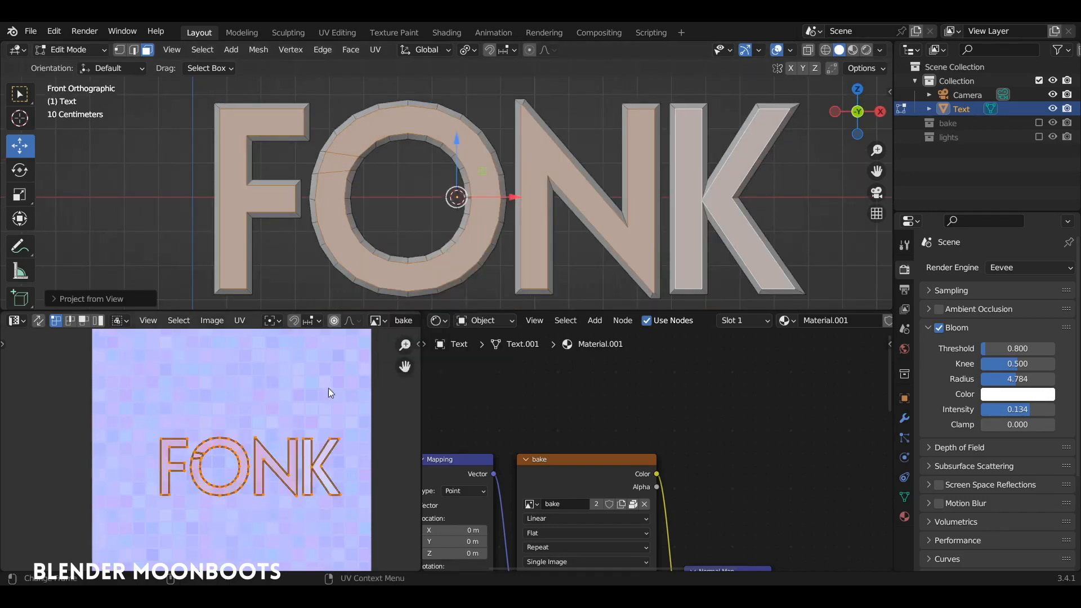
pyautogui.press('s')
pyautogui.click(395, 329)
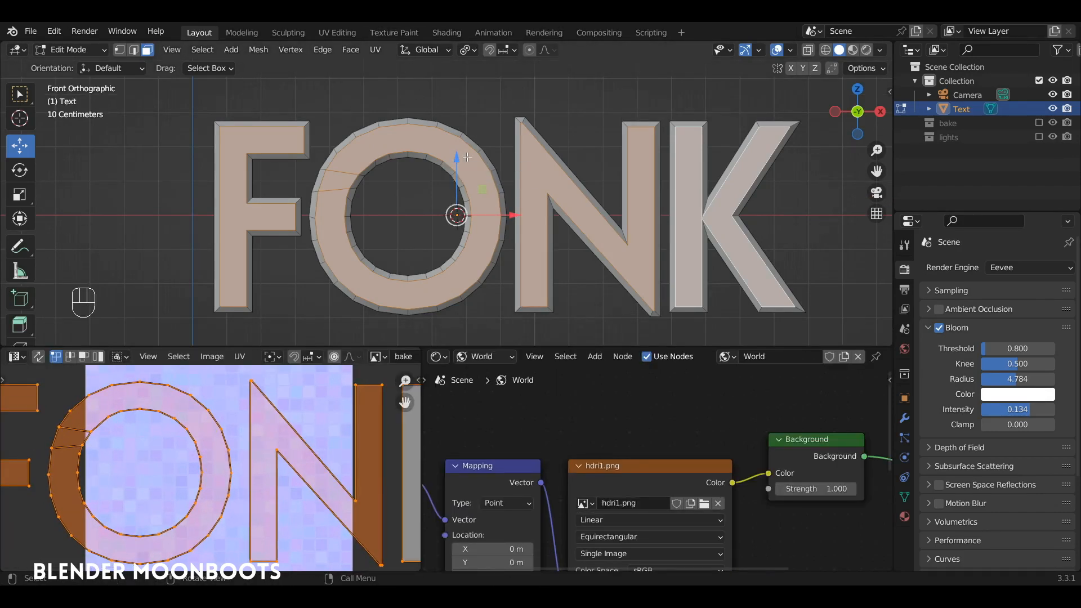
# - Return to Object Mode, show the text's object material in the Shader Editor and widen that editor around the Principled BSDF node
pyautogui.press('Tab')
pyautogui.keyDown('alt'); pyautogui.moveTo(523, 170); pyautogui.dragTo(563, 210); pyautogui.keyUp('alt')
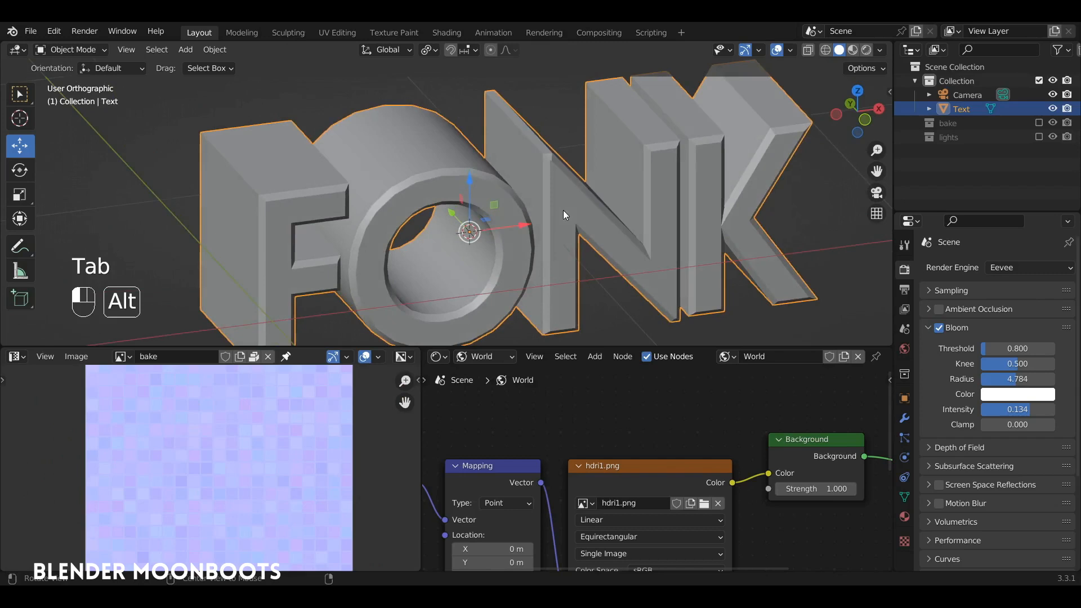
pyautogui.click(487, 356)
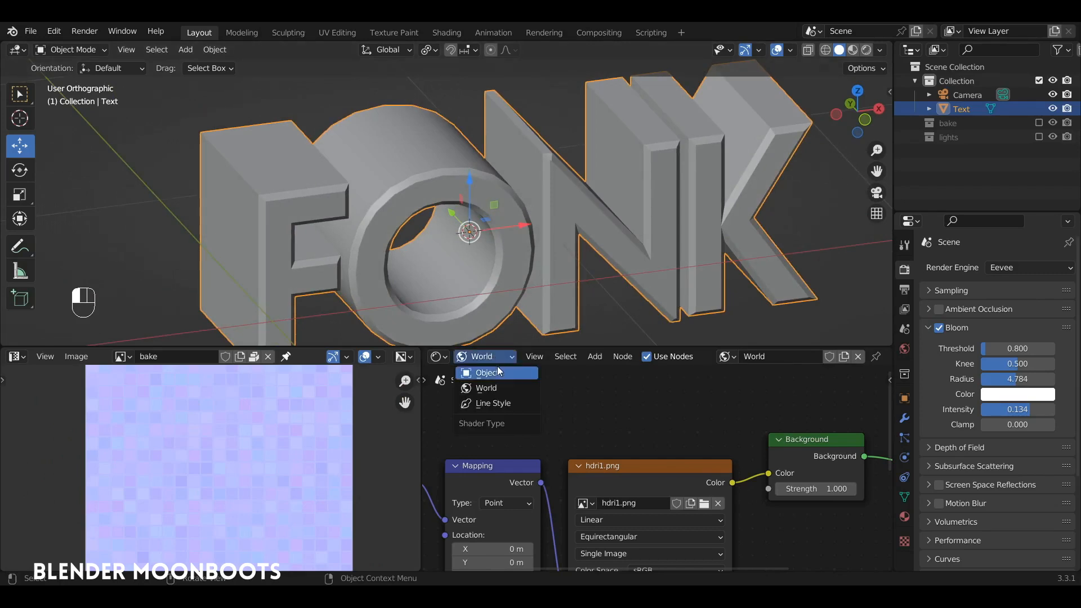
pyautogui.click(503, 373)
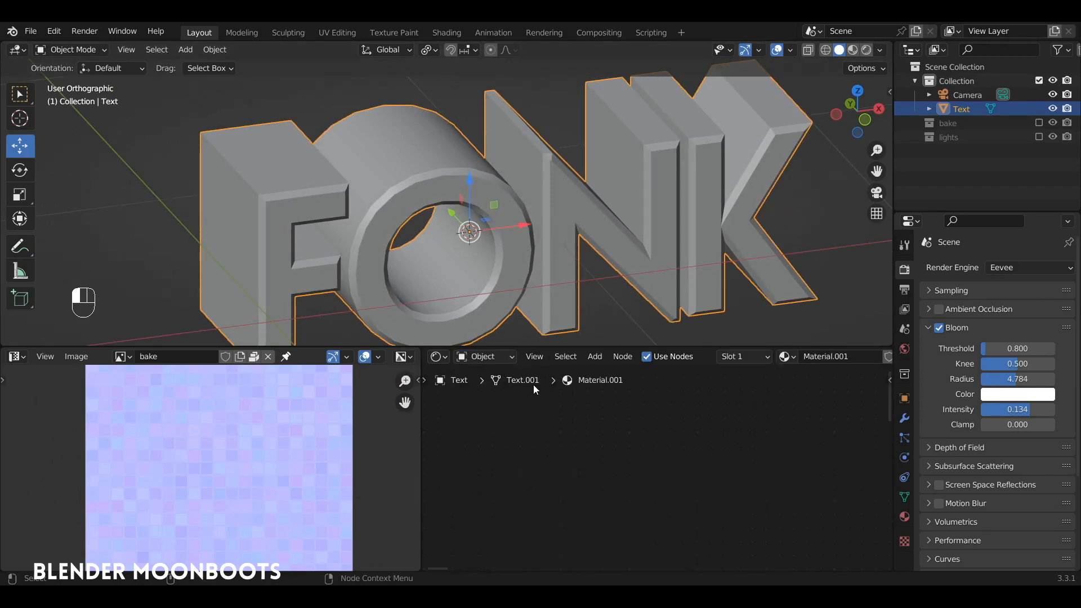
pyautogui.press('Home')
pyautogui.click(629, 445)
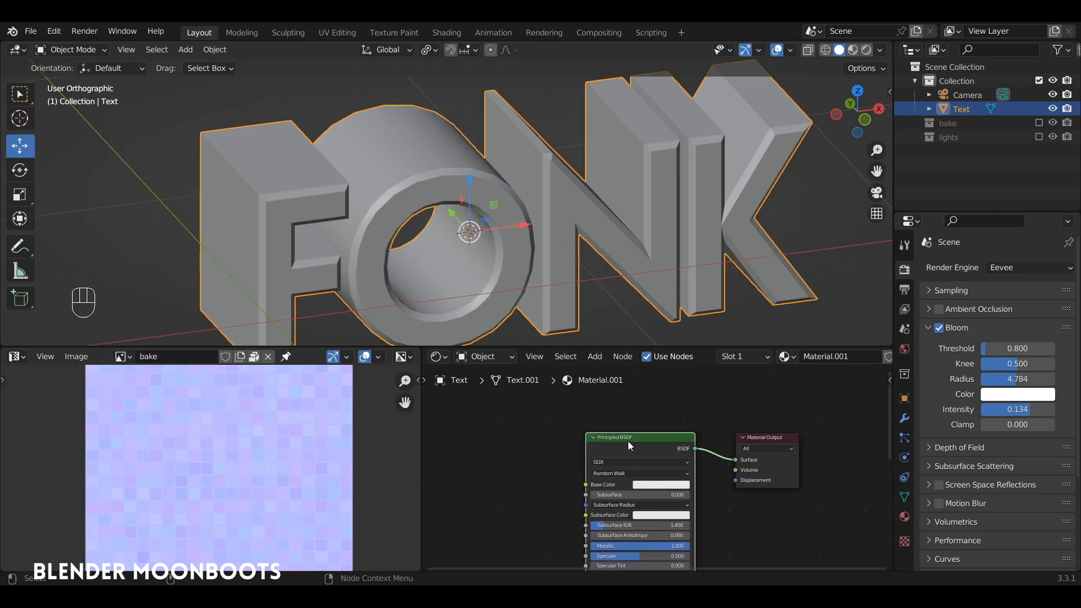
pyautogui.moveTo(422, 435); pyautogui.dragTo(422, 435)
pyautogui.moveTo(197, 435); pyautogui.dragTo(195, 435)
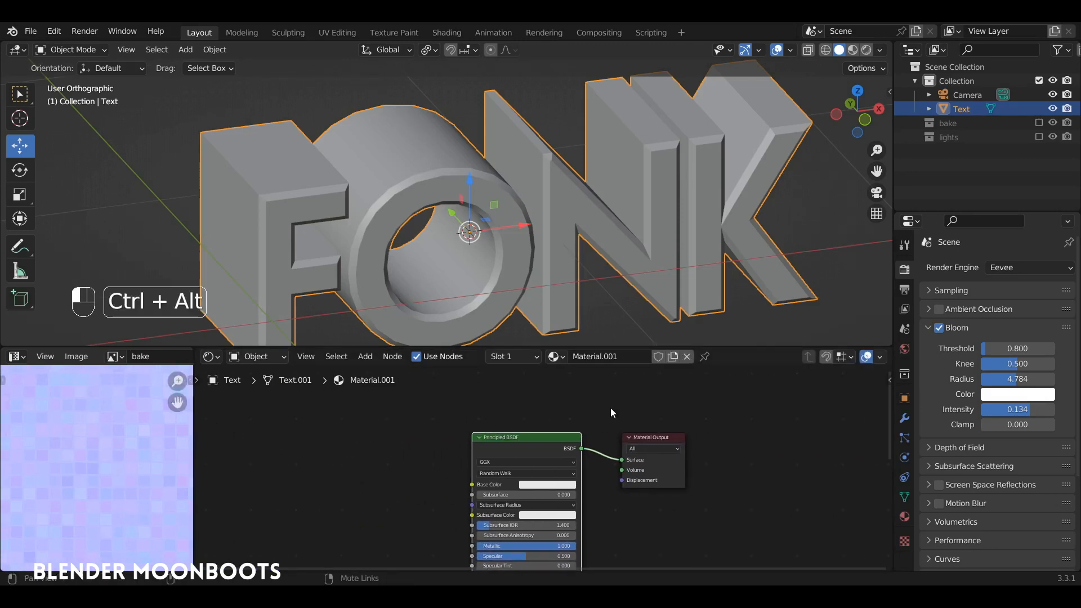
# - Add a Texture Coordinate, Mapping and Image Texture setup to the Principled BSDF and load the bake image into it
pyautogui.keyDown('ctrl'); pyautogui.keyDown('alt'); pyautogui.moveTo(611, 407); pyautogui.dragTo(742, 392, button='middle'); pyautogui.keyUp('alt'); pyautogui.keyUp('ctrl')
pyautogui.hotkey('ctrl', 't')
pyautogui.scroll(3, 585, 432)
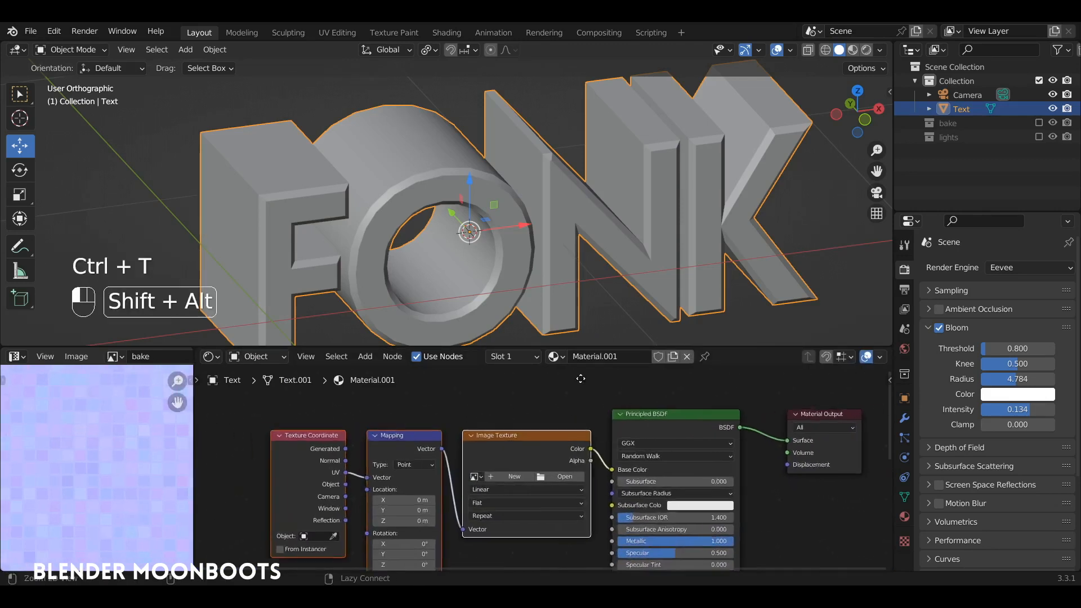
pyautogui.click(457, 478)
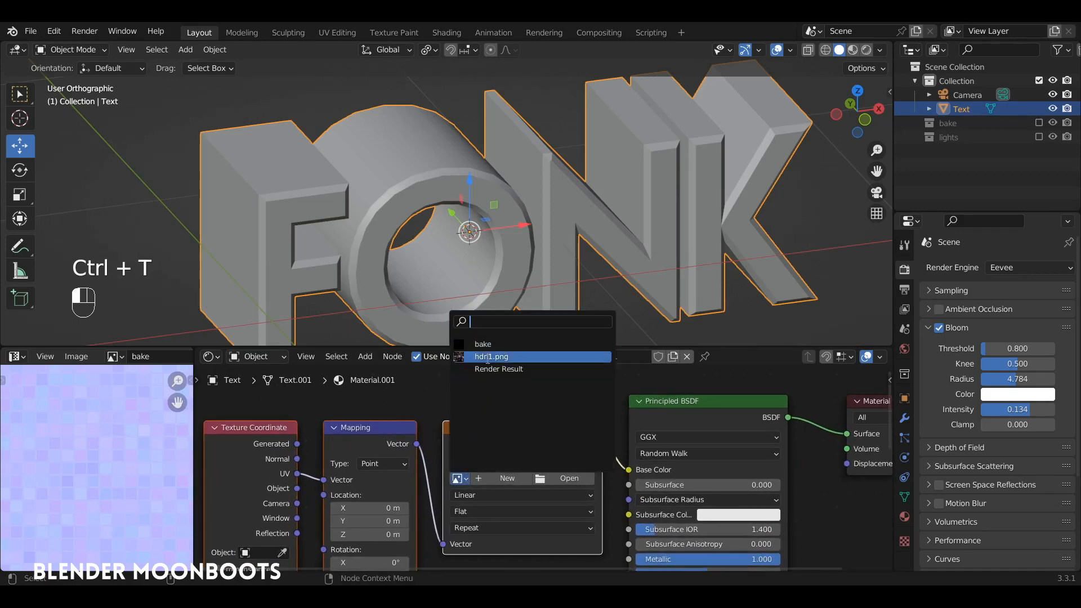
pyautogui.click(493, 344)
pyautogui.scroll(-2, 615, 374)
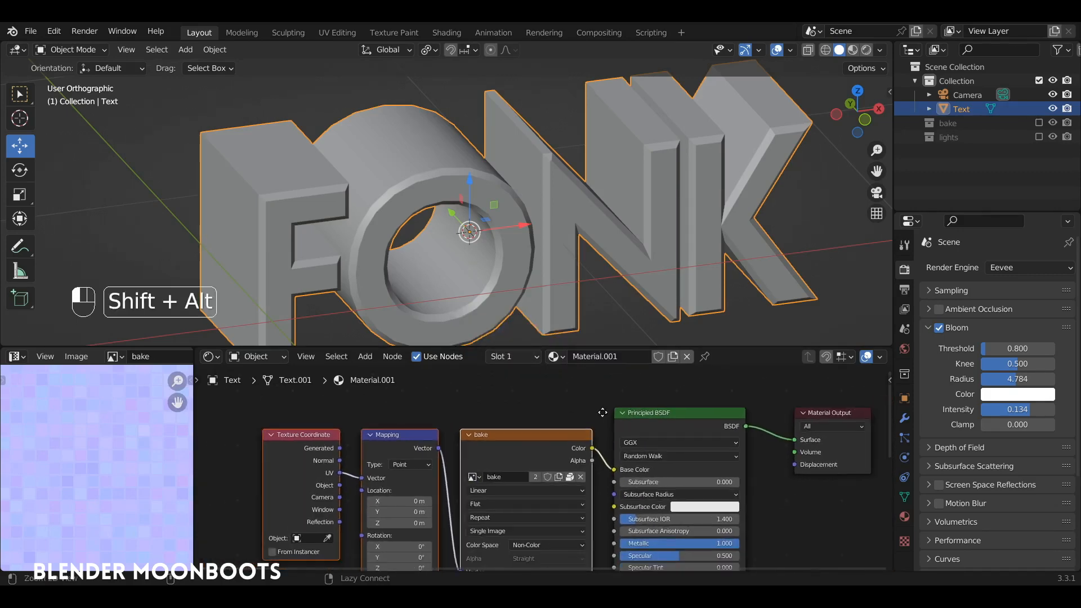
# - Move the Principled BSDF and Material Output away from the bake texture and cut its link to Base Color
pyautogui.moveTo(587, 345); pyautogui.dragTo(587, 289)
pyautogui.keyDown('ctrl'); pyautogui.hscroll(5, 507, 450); pyautogui.keyUp('ctrl')
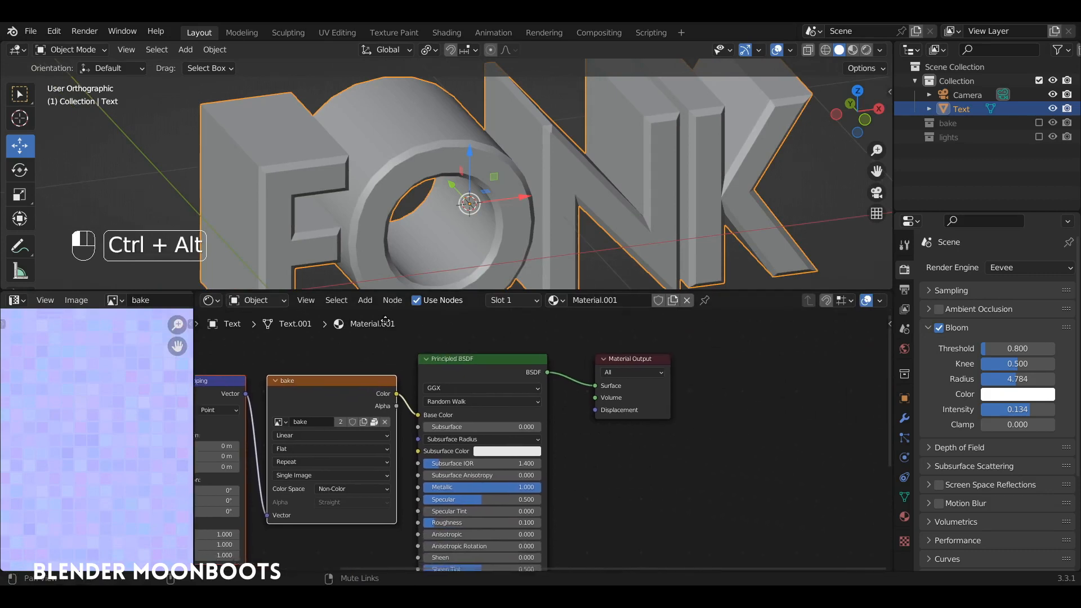
pyautogui.moveTo(487, 359); pyautogui.dragTo(681, 361)
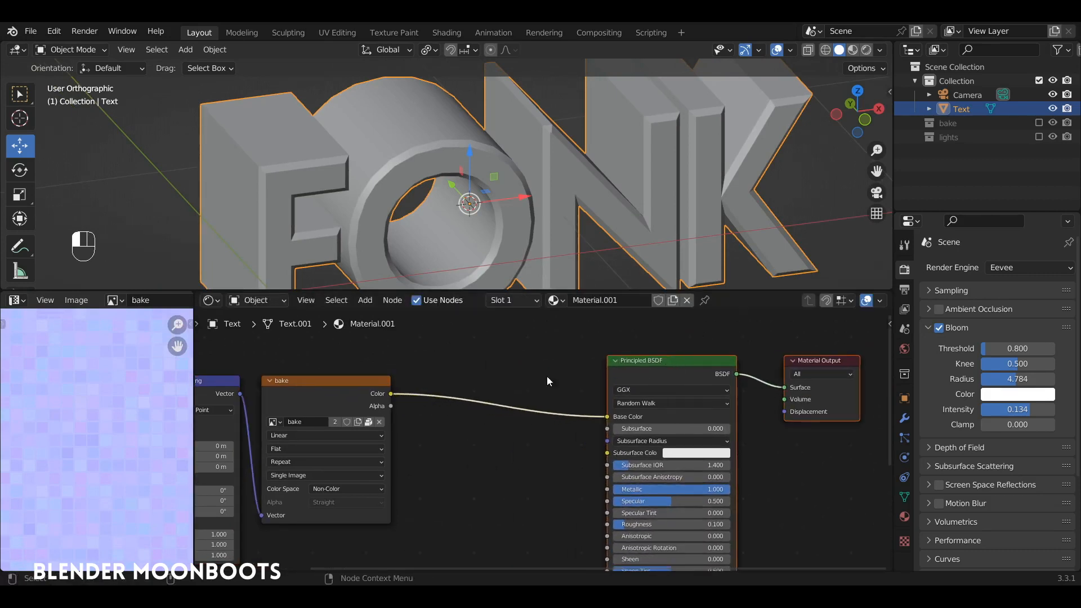
pyautogui.moveTo(509, 394)
pyautogui.keyDown('ctrl'); pyautogui.mouseDown(button='right')
pyautogui.moveTo(501, 434)
pyautogui.moveTo(441, 431)
pyautogui.mouseUp(button='right'); pyautogui.keyUp('ctrl')
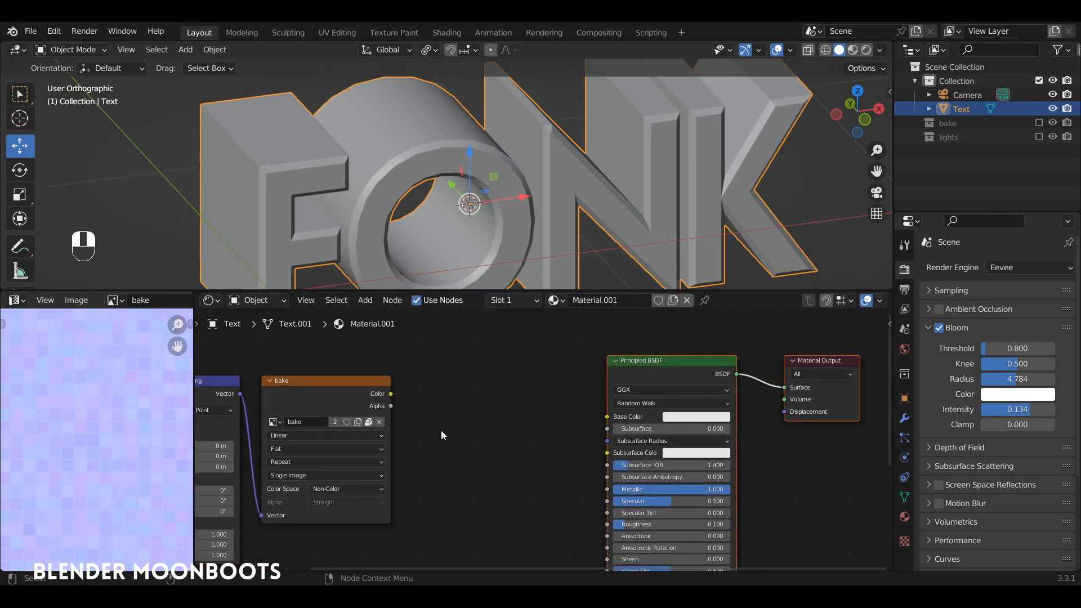
# - Add a Normal Map node between the bake texture and the Principled BSDF
pyautogui.keyDown('alt'); pyautogui.keyDown('shift'); pyautogui.moveTo(442, 402); pyautogui.dragTo(564, 382, button='middle'); pyautogui.keyUp('shift'); pyautogui.keyUp('alt')
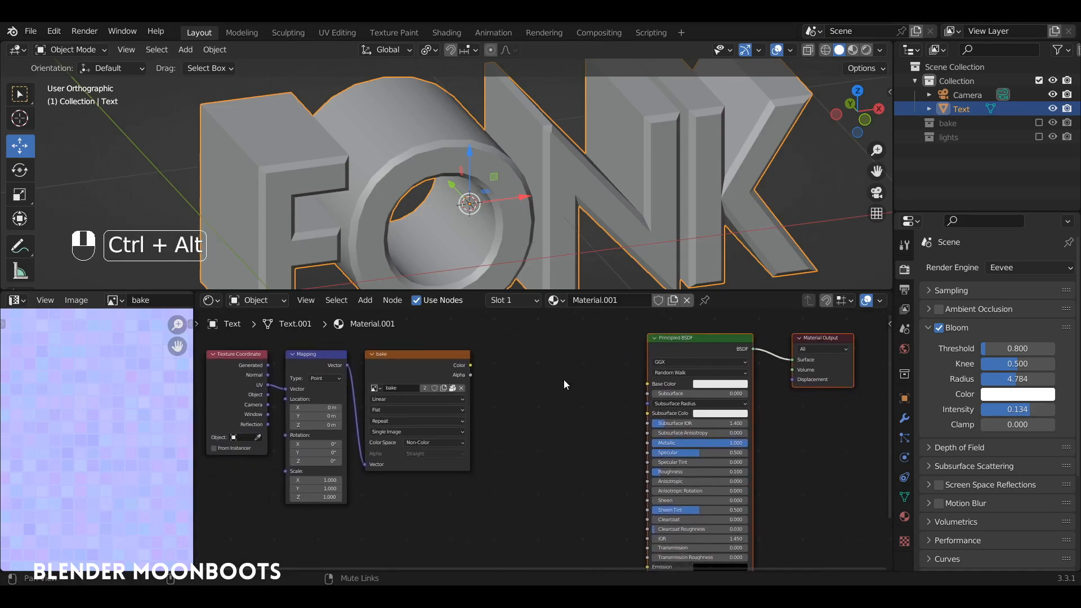
pyautogui.hotkey('shift', 'a')
pyautogui.moveTo(552, 462)
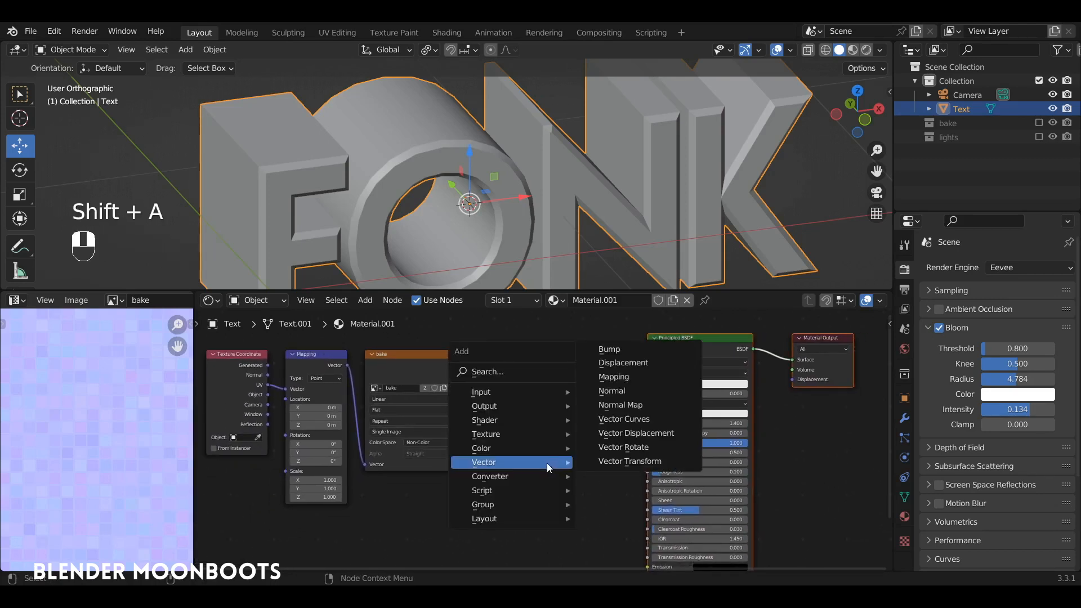
pyautogui.click(640, 406)
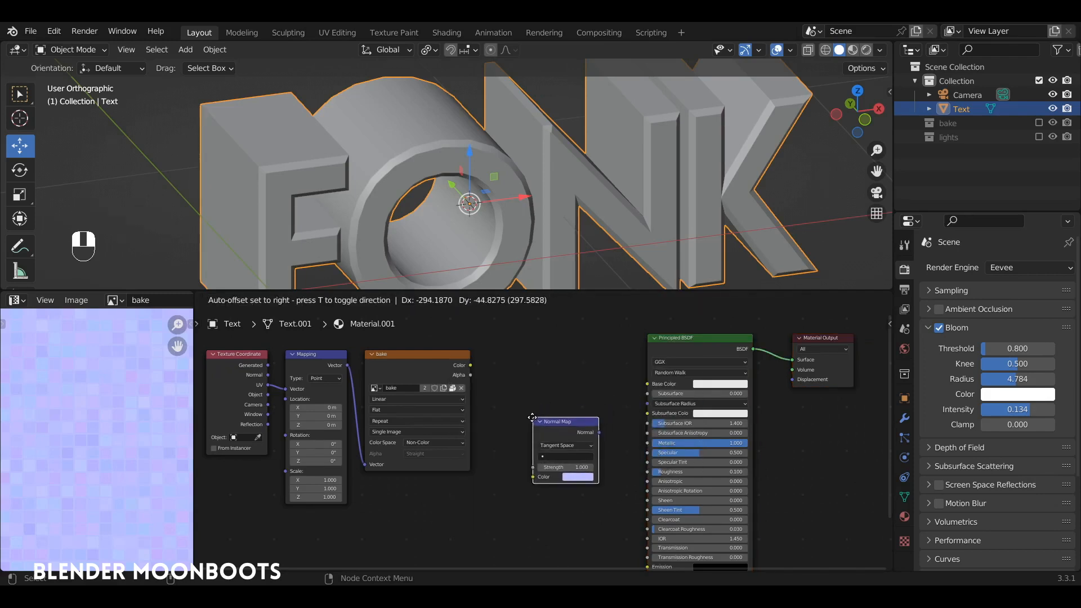
pyautogui.click(563, 436)
# - Connect the bake texture's Color to the Normal Map's Color and the Normal Map's output to the Principled BSDF's Normal input
pyautogui.moveTo(470, 365); pyautogui.dragTo(498, 396)
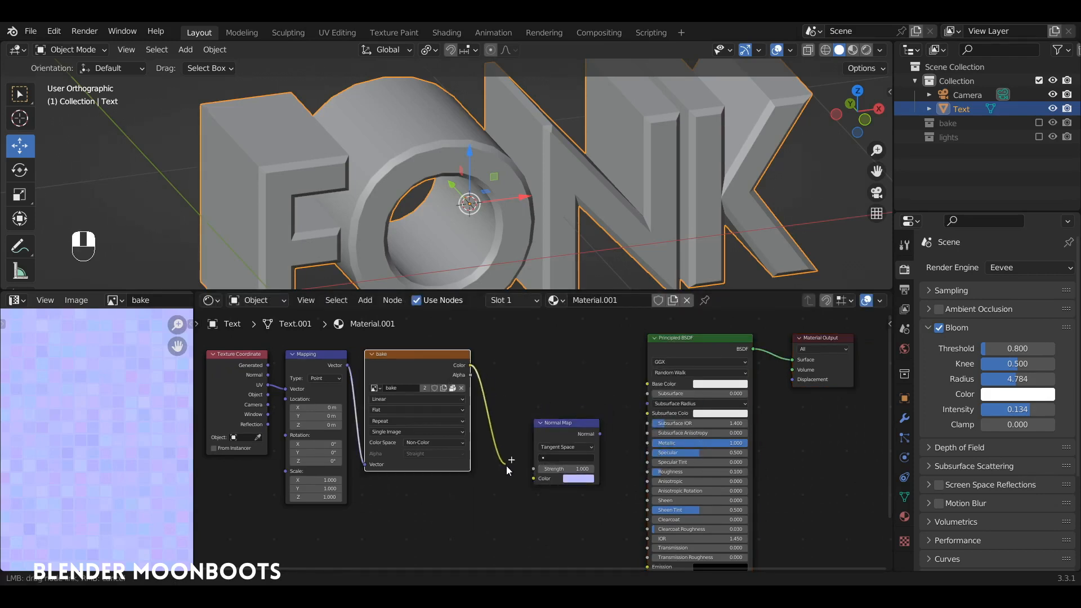
pyautogui.moveTo(528, 482); pyautogui.dragTo(535, 478)
pyautogui.keyDown('ctrl'); pyautogui.keyDown('alt'); pyautogui.moveTo(588, 384); pyautogui.dragTo(518, 340); pyautogui.keyUp('alt'); pyautogui.keyUp('ctrl')
pyautogui.moveTo(464, 382); pyautogui.dragTo(534, 475)
pyautogui.moveTo(577, 510); pyautogui.dragTo(579, 509)
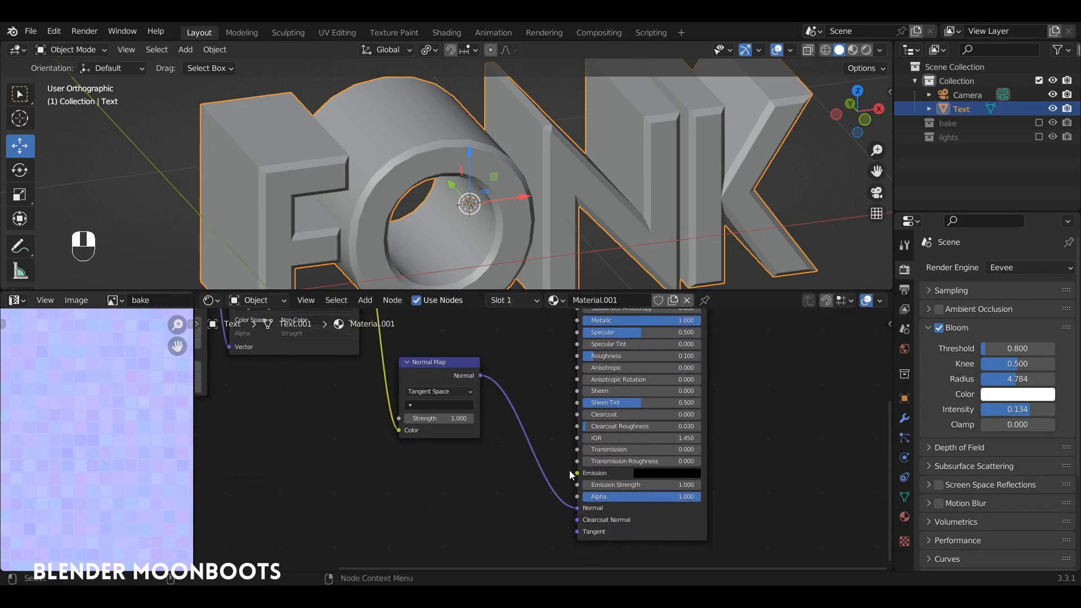
pyautogui.keyDown('ctrl'); pyautogui.keyDown('alt'); pyautogui.moveTo(543, 372); pyautogui.dragTo(591, 485); pyautogui.keyUp('alt'); pyautogui.keyUp('ctrl')
pyautogui.keyDown('alt'); pyautogui.keyDown('shift'); pyautogui.moveTo(579, 399); pyautogui.dragTo(577, 457); pyautogui.keyUp('shift'); pyautogui.keyUp('alt')
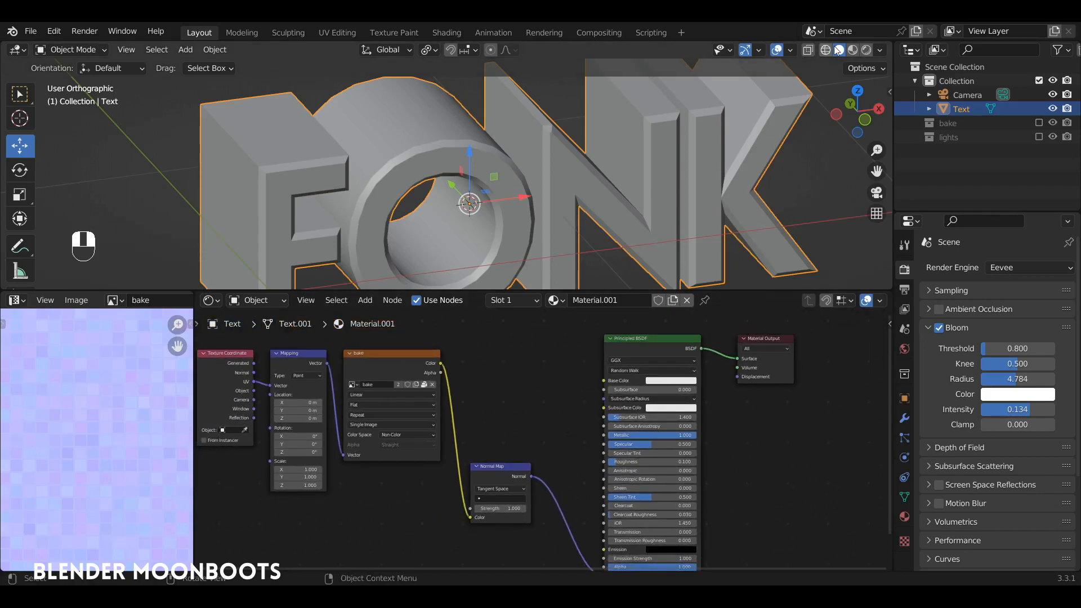
# - Switch the viewport to rendered shading and check the tile reflections on the letters' front faces from different angles
pyautogui.click(866, 50)
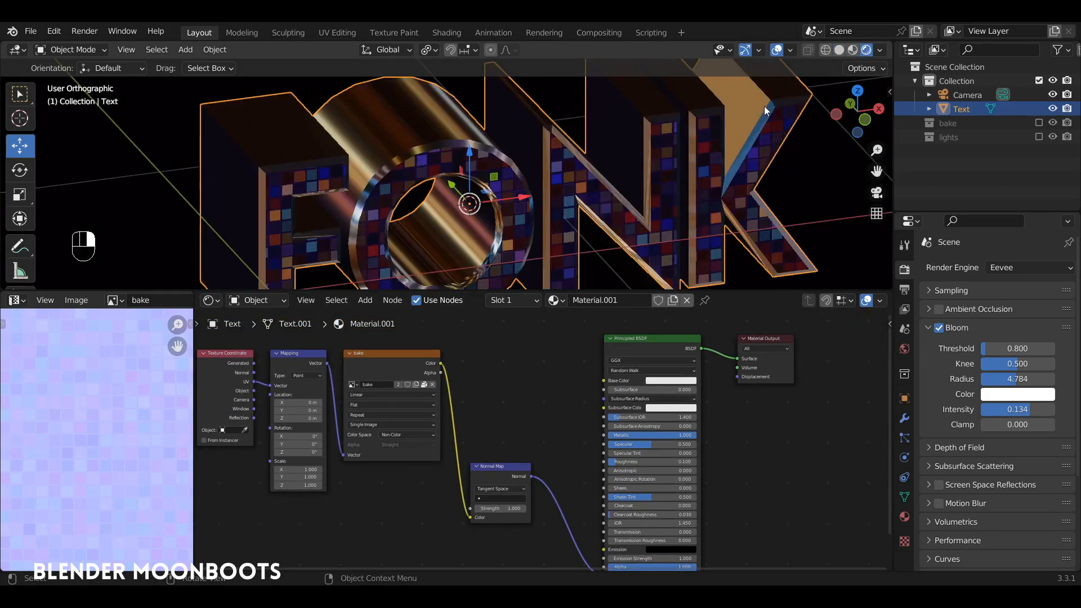
pyautogui.keyDown('alt'); pyautogui.moveTo(766, 110); pyautogui.dragTo(644, 162); pyautogui.keyUp('alt')
pyautogui.press('Tab')
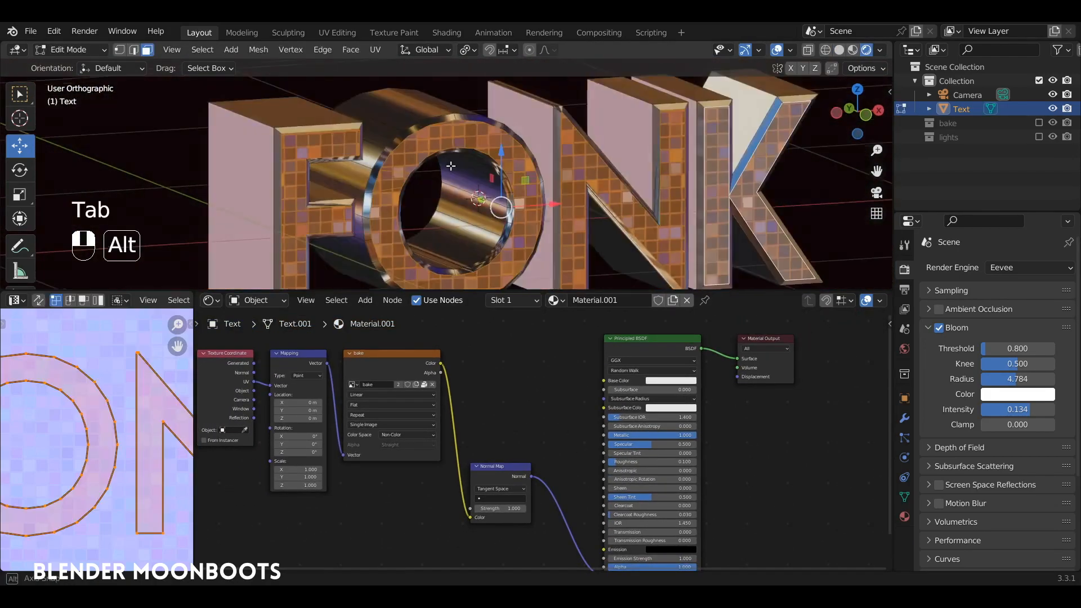
pyautogui.keyDown('alt'); pyautogui.moveTo(451, 166); pyautogui.dragTo(405, 167); pyautogui.keyUp('alt')
pyautogui.keyDown('alt'); pyautogui.moveTo(519, 147); pyautogui.dragTo(469, 205); pyautogui.keyUp('alt')
pyautogui.press('Tab')
# - Invert the face selection to the letters' sides, backs and bevels and scale their UVs down to a short line
pyautogui.press('Tab')
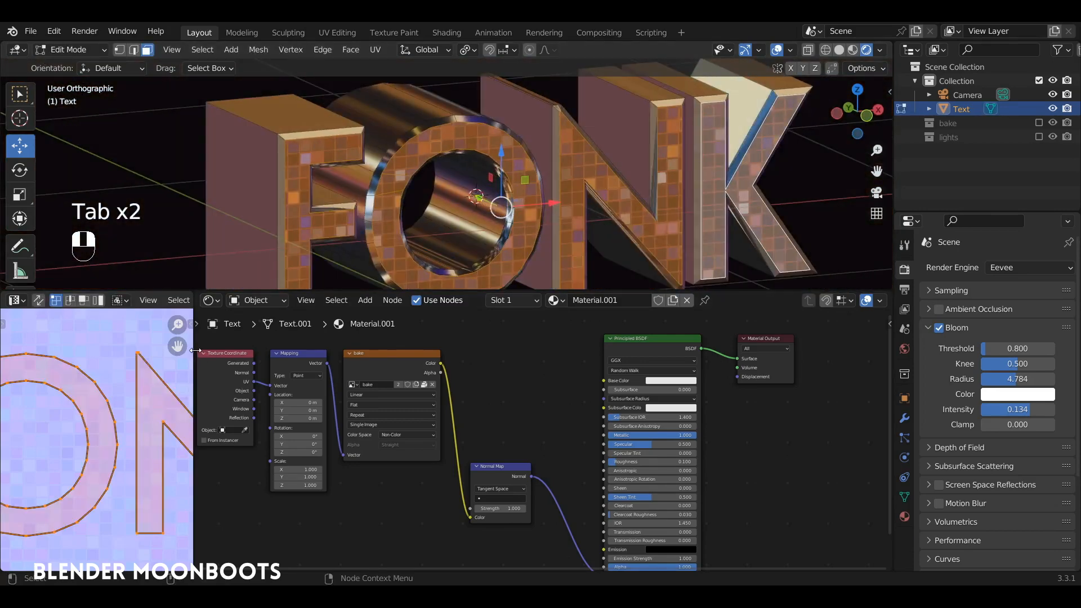
pyautogui.moveTo(196, 350); pyautogui.dragTo(470, 350)
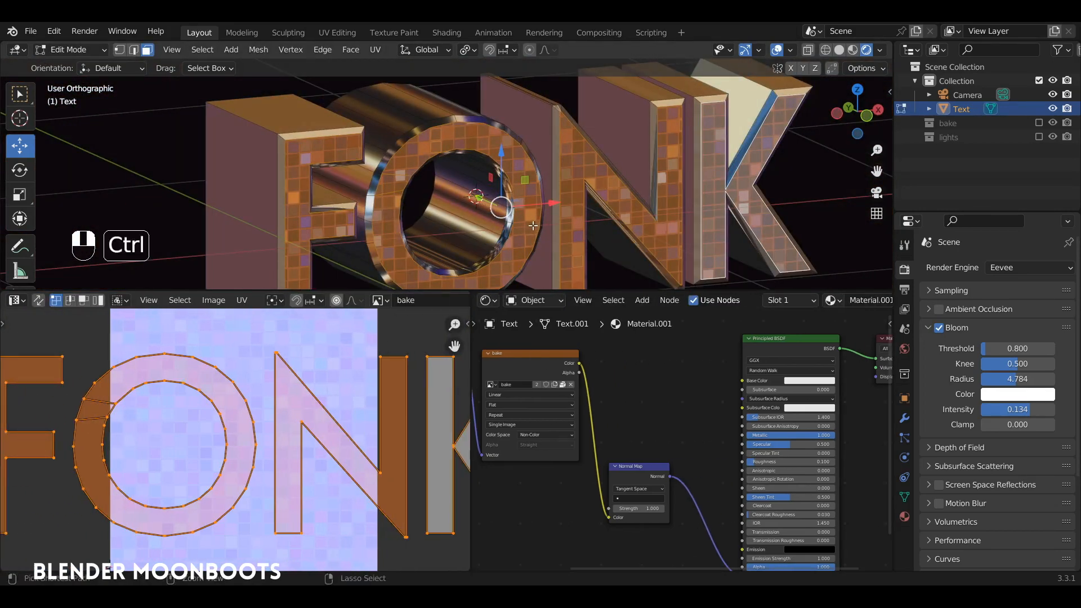
pyautogui.hotkey('ctrl', 'i')
pyautogui.keyDown('ctrl'); pyautogui.keyDown('alt'); pyautogui.moveTo(305, 472); pyautogui.dragTo(320, 366); pyautogui.keyUp('alt'); pyautogui.keyUp('ctrl')
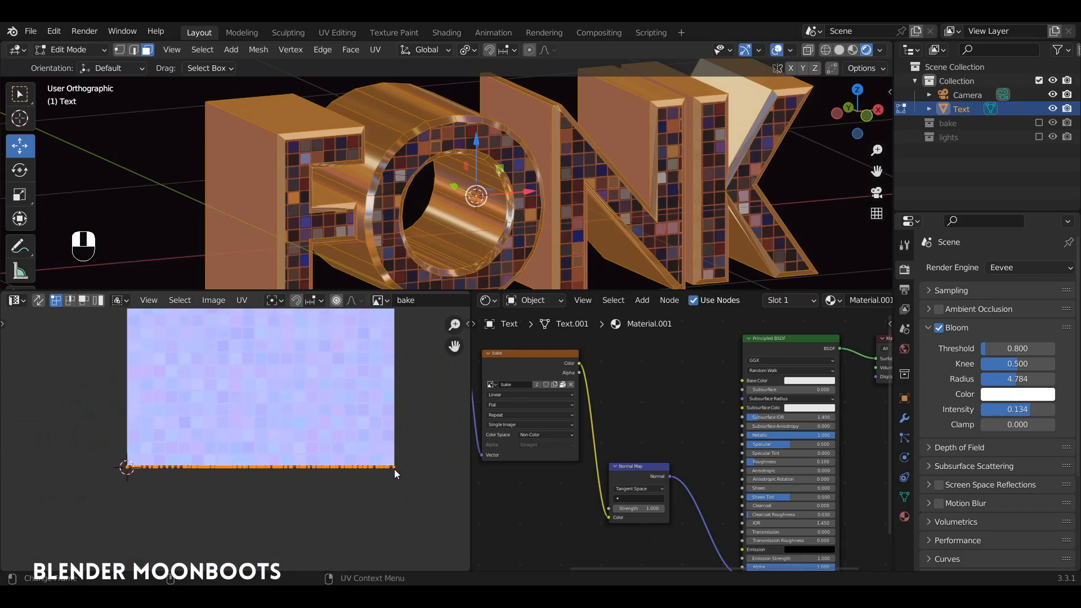
pyautogui.press('s')
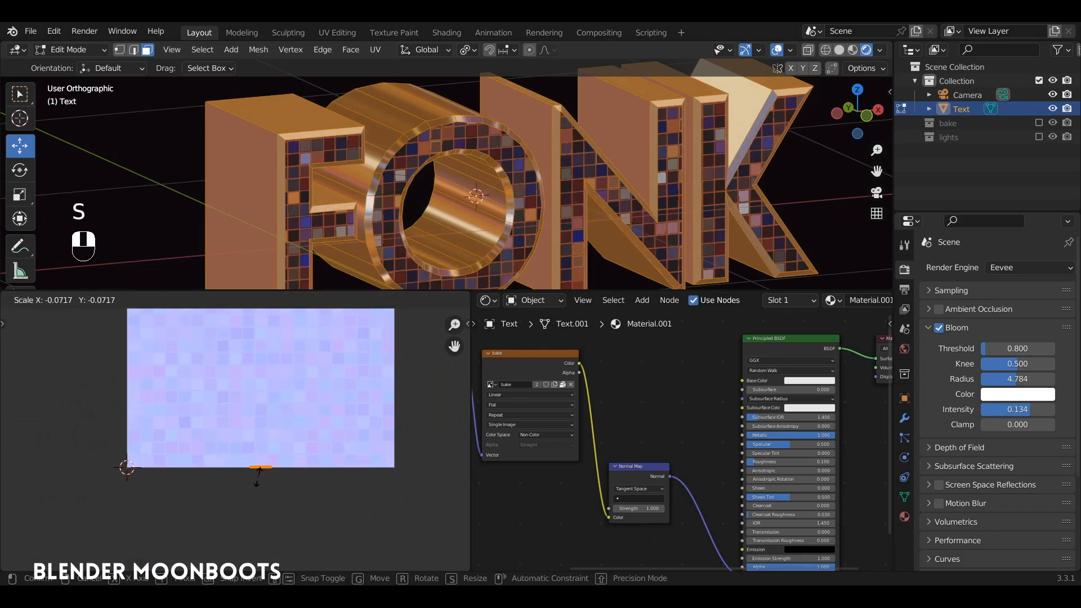
pyautogui.click(257, 476)
# - Move the shrunken UVs onto a single tile of the bake image and scale them to fit inside it
pyautogui.keyDown('alt'); pyautogui.keyDown('shift'); pyautogui.moveTo(236, 439); pyautogui.dragTo(317, 437); pyautogui.keyUp('shift'); pyautogui.keyUp('alt')
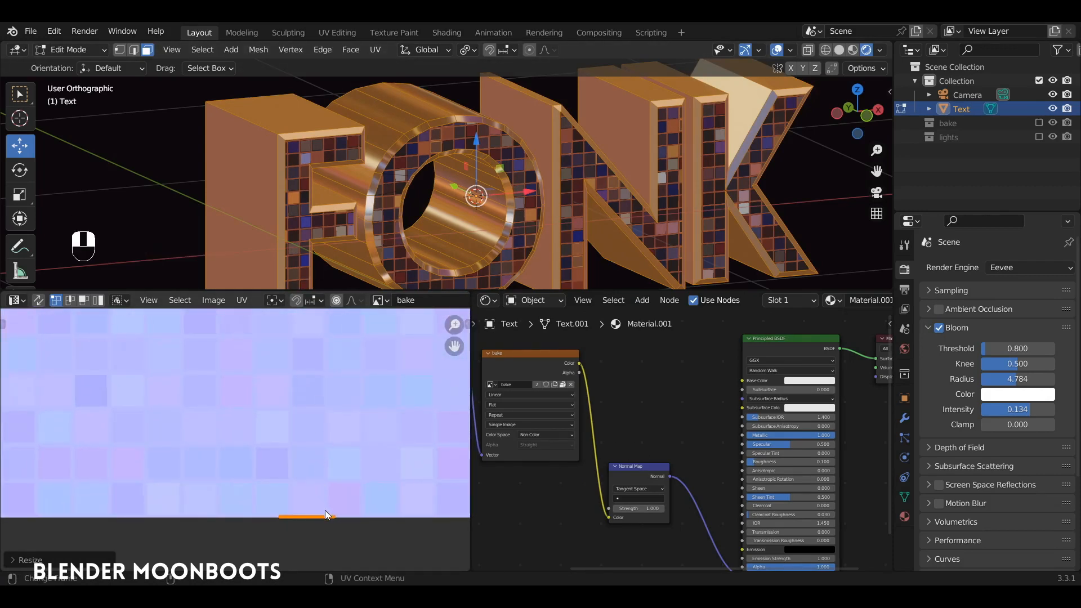
pyautogui.press('g')
pyautogui.click(293, 459)
pyautogui.press('s')
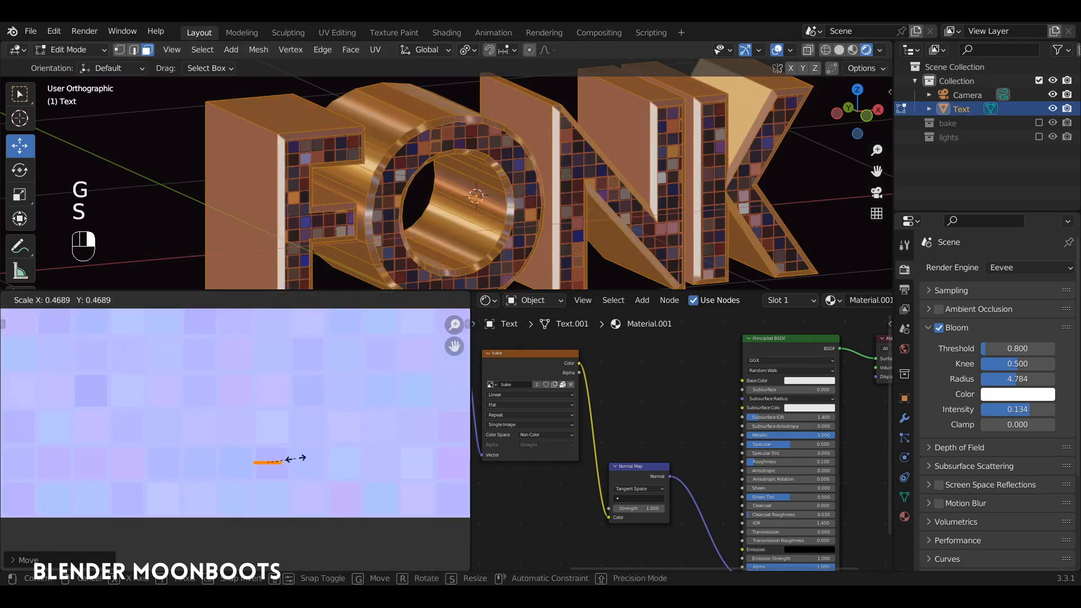
pyautogui.click(288, 461)
pyautogui.press('g')
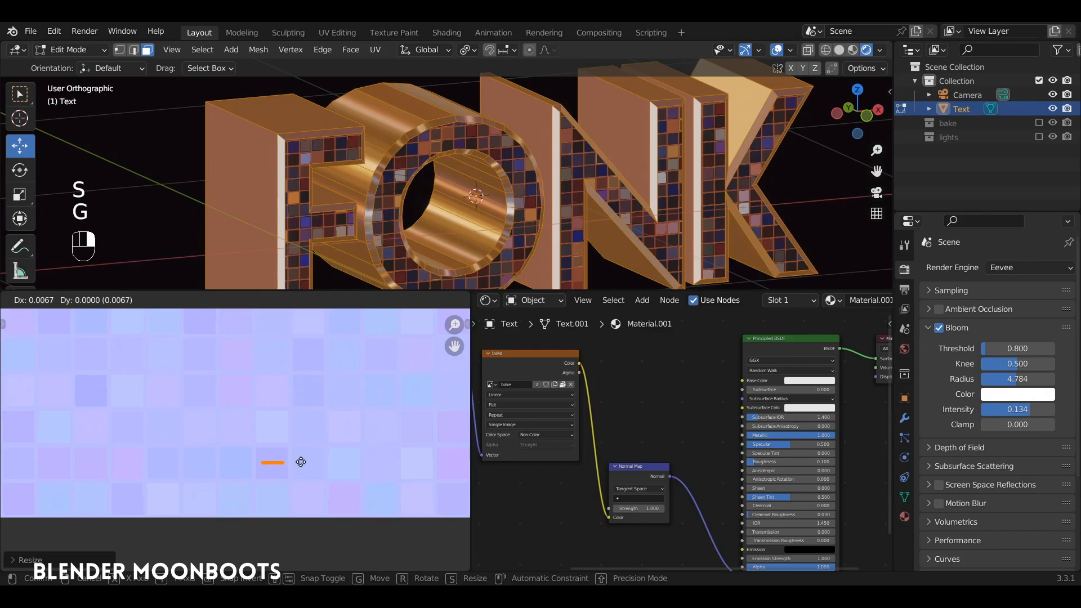
pyautogui.click(303, 467)
# - Enlarge the 3D viewport, leave Edit Mode and examine the tiled text from several angles
pyautogui.moveTo(385, 290); pyautogui.dragTo(386, 450)
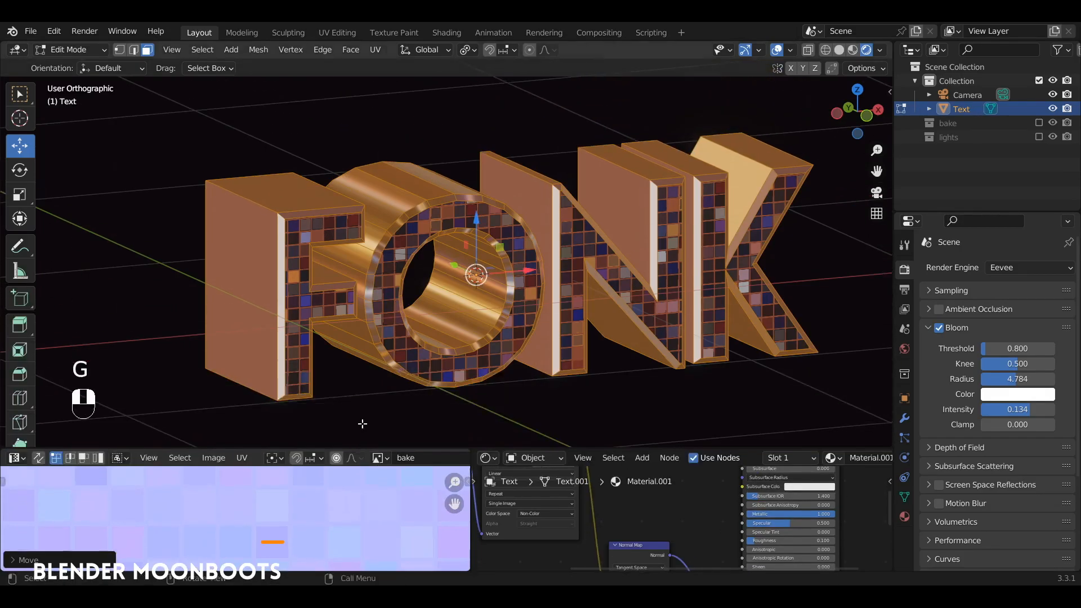
pyautogui.press('Tab')
pyautogui.keyDown('alt'); pyautogui.moveTo(462, 315); pyautogui.dragTo(455, 235, button='middle'); pyautogui.keyUp('alt')
pyautogui.keyDown('alt'); pyautogui.moveTo(313, 205); pyautogui.dragTo(522, 206, button='middle'); pyautogui.keyUp('alt')
# - Return to editing the mesh and select all front letter faces by picking the N's front face and selecting similar by normal
pyautogui.press('Tab')
pyautogui.hotkey('ctrl', 'i')
pyautogui.click(557, 203)
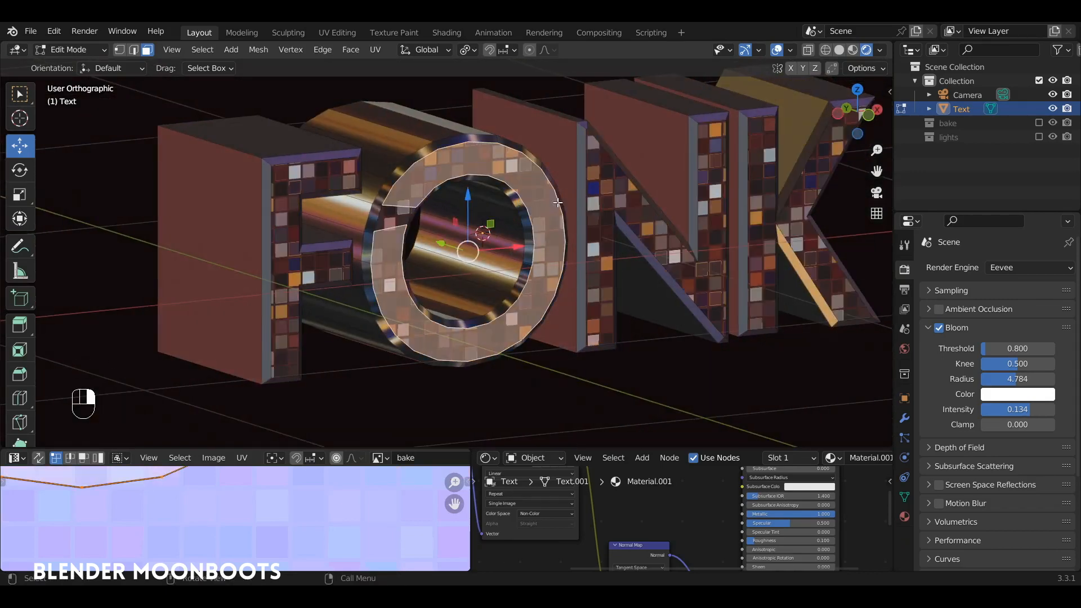
pyautogui.click(607, 192)
pyautogui.keyDown('alt'); pyautogui.moveTo(607, 189); pyautogui.dragTo(632, 191, button='middle'); pyautogui.keyUp('alt')
pyautogui.keyDown('ctrl'); pyautogui.keyDown('alt'); pyautogui.moveTo(591, 157); pyautogui.dragTo(604, 219, button='middle'); pyautogui.keyUp('alt'); pyautogui.keyUp('ctrl')
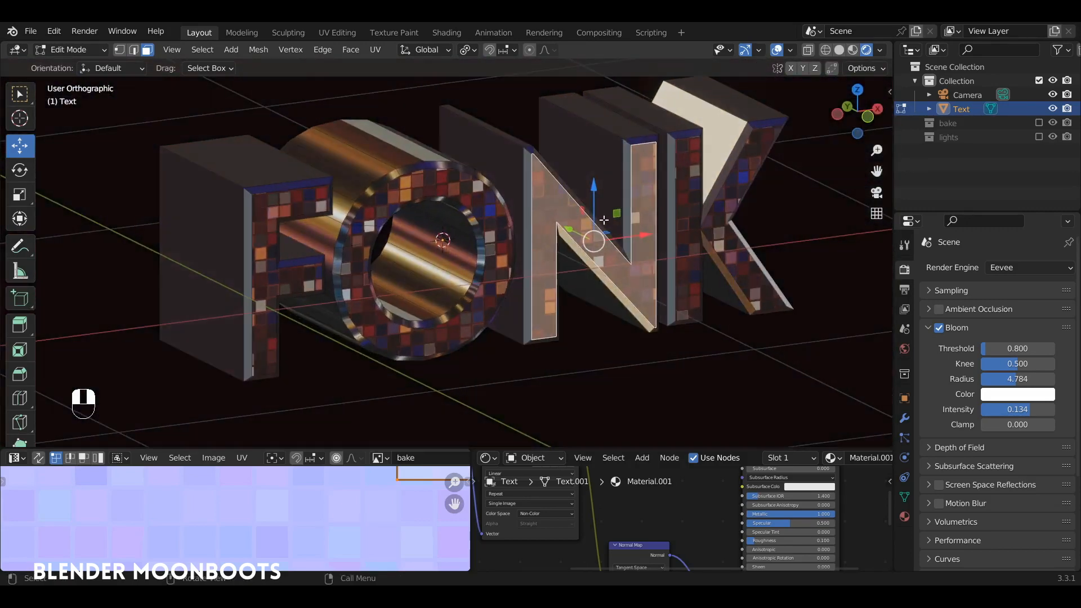
pyautogui.hotkey('shift', 'g')
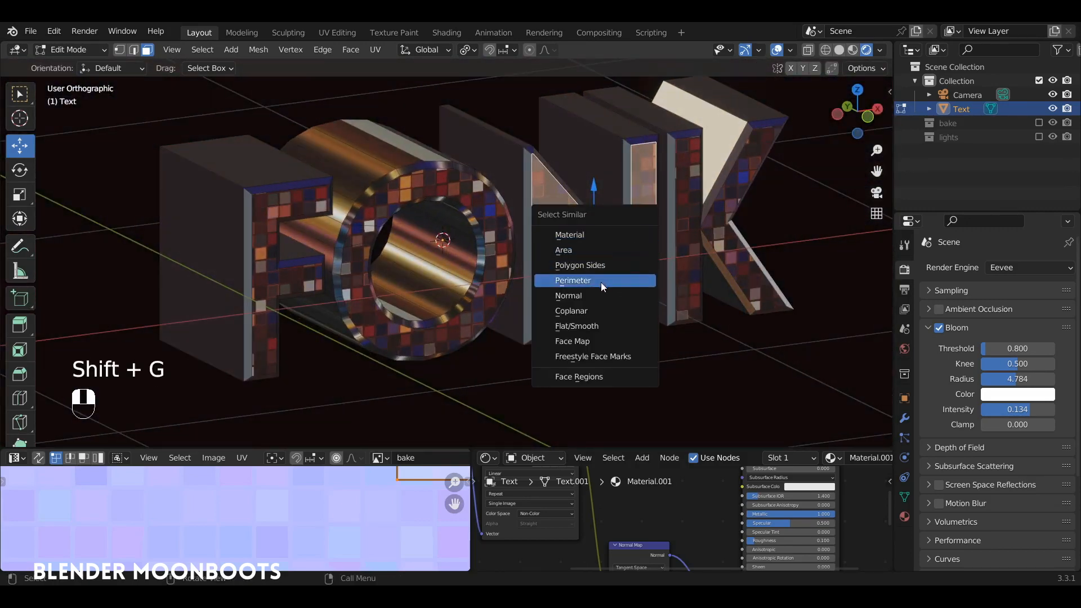
pyautogui.click(596, 297)
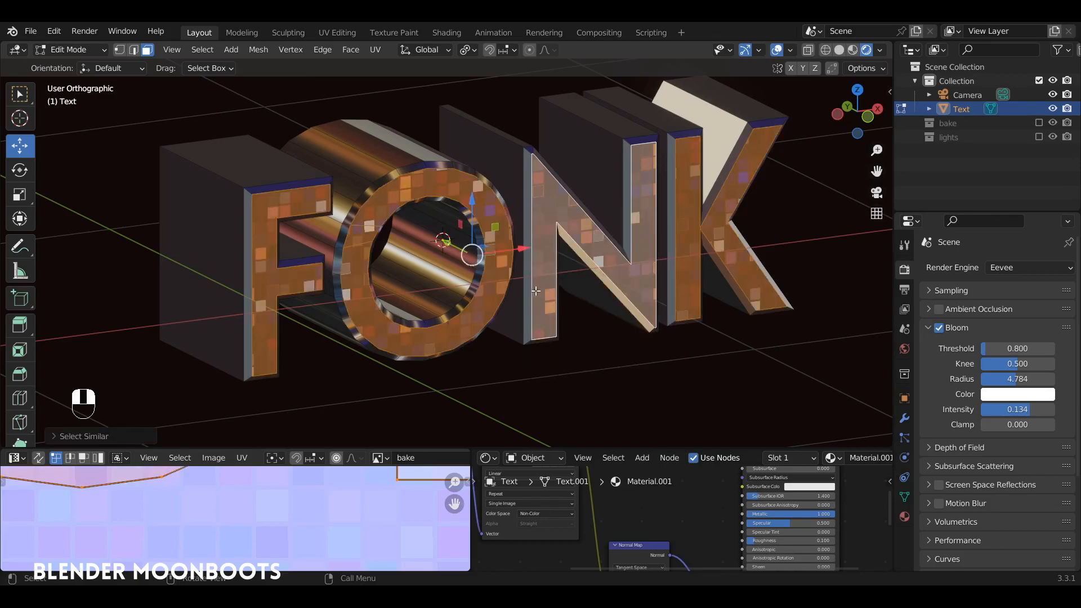
pyautogui.keyDown('alt'); pyautogui.moveTo(580, 296); pyautogui.dragTo(507, 299, button='middle'); pyautogui.keyUp('alt')
# - Enlarge the UV editor and scale the front faces' UVs up by a factor of about 1.36
pyautogui.moveTo(316, 448); pyautogui.dragTo(318, 273)
pyautogui.scroll(-5, 323, 398)
pyautogui.press('s')
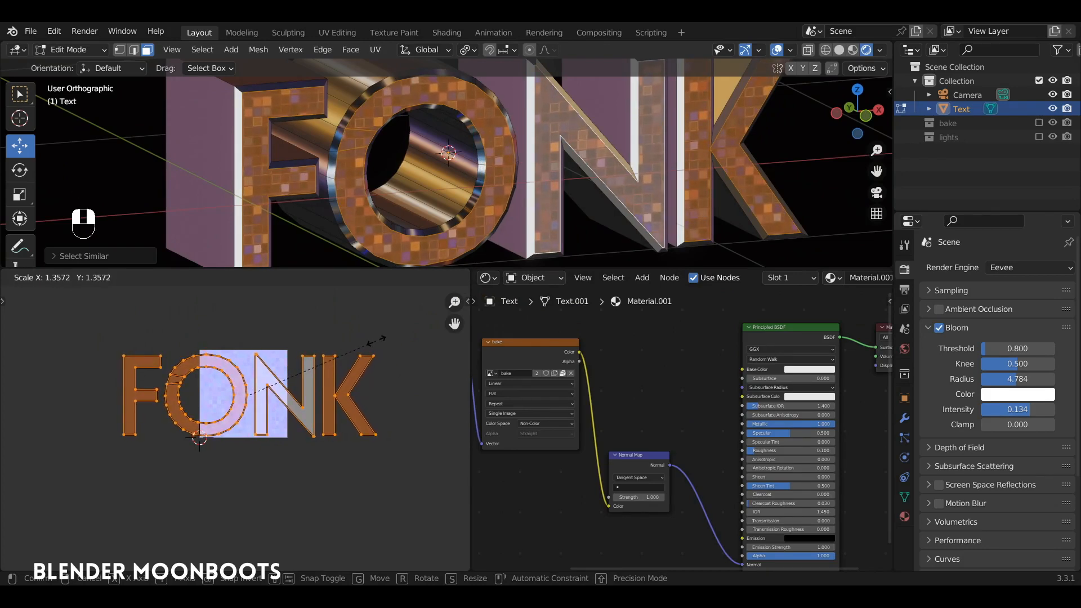
pyautogui.click(376, 341)
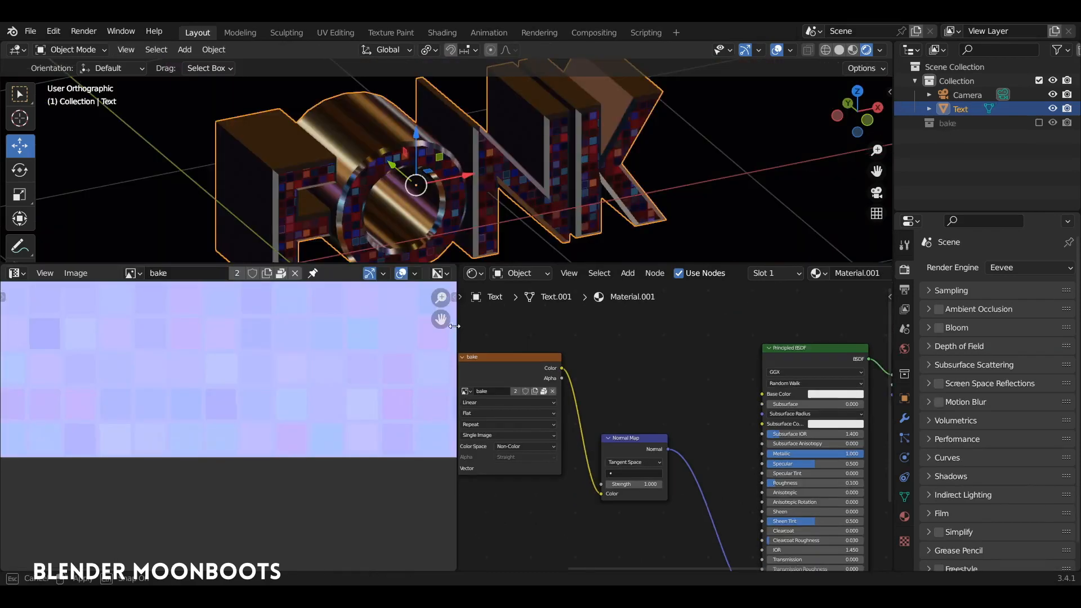
# - Set the text material's base color to a golden orange with hue about 0.085, and inspect the letters in an enlarged viewport
pyautogui.moveTo(477, 335); pyautogui.dragTo(420, 342, button='middle')
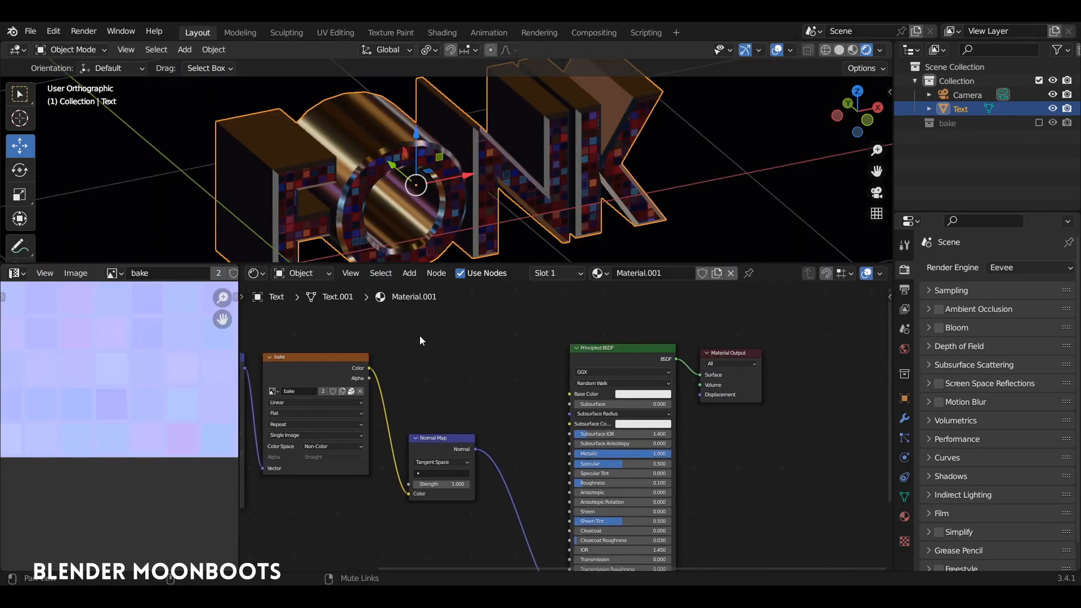
pyautogui.click(621, 393)
pyautogui.click(643, 315)
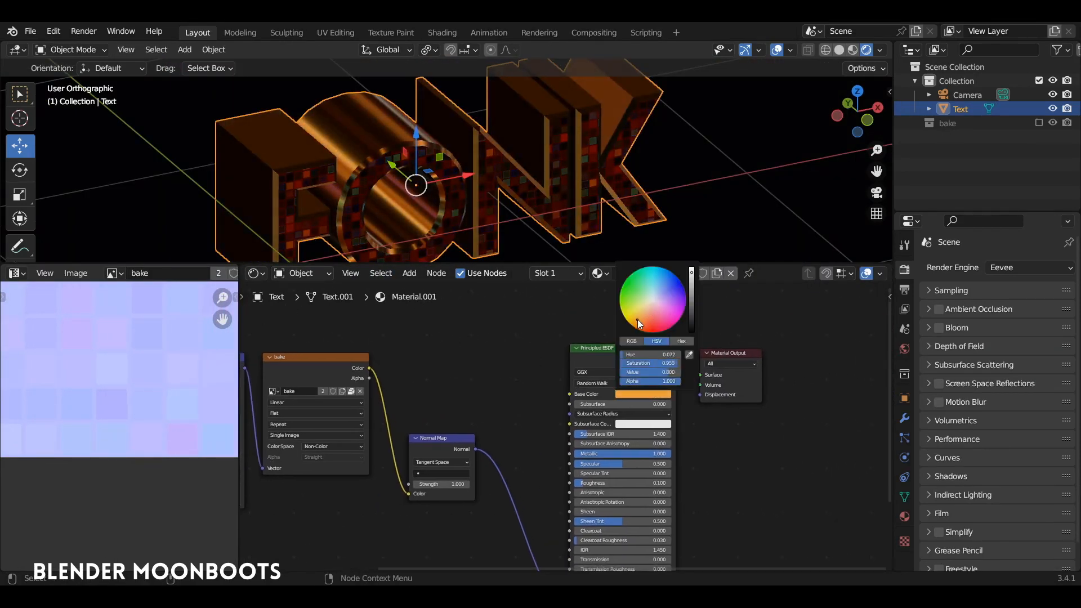
pyautogui.moveTo(637, 320); pyautogui.dragTo(640, 313)
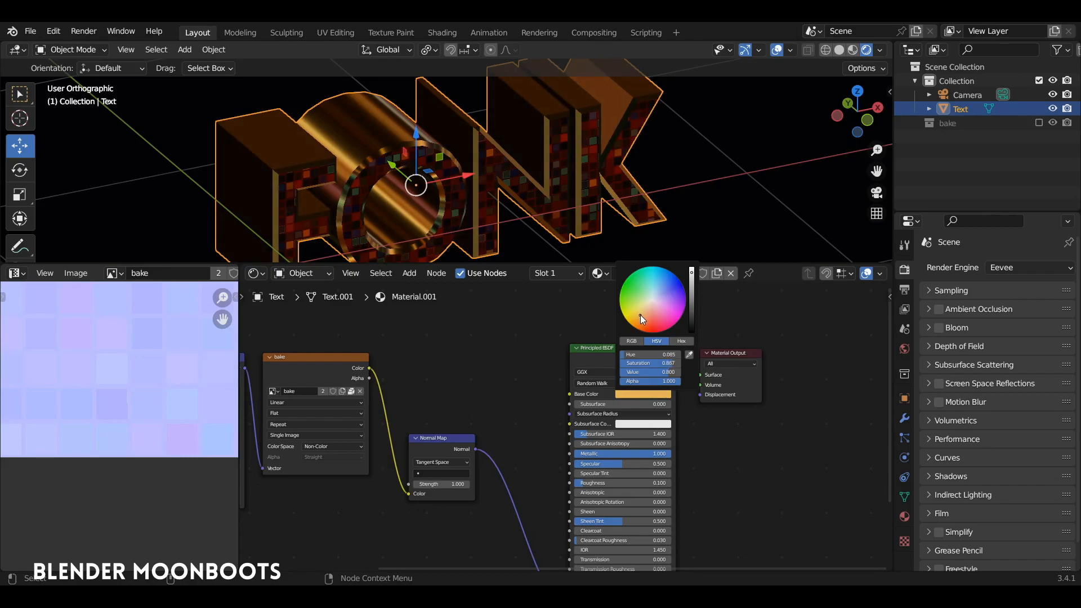
pyautogui.moveTo(589, 186); pyautogui.dragTo(551, 214, button='middle')
pyautogui.moveTo(503, 264); pyautogui.dragTo(493, 404)
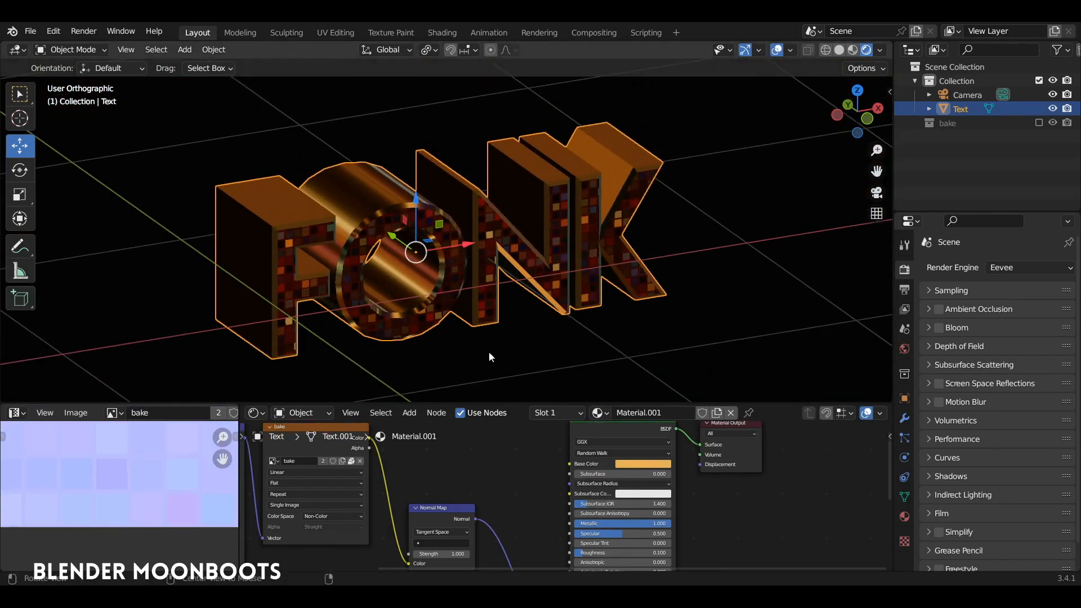
pyautogui.moveTo(489, 357); pyautogui.dragTo(506, 333, button='middle')
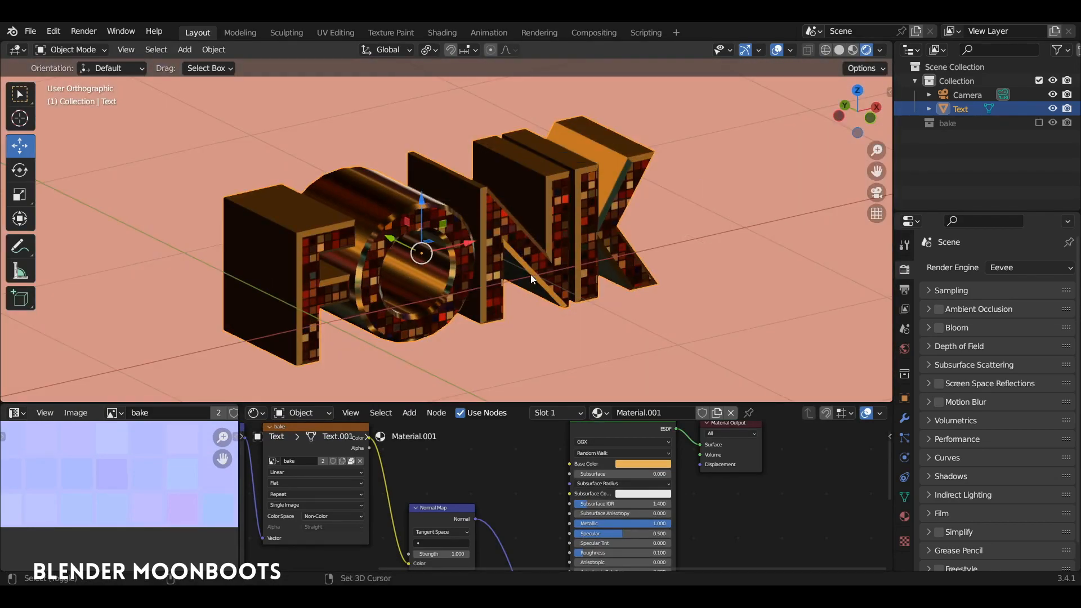
# - Snap the 3D cursor to the selected text and add a point light there
pyautogui.hotkey('shift', 's')
pyautogui.click(509, 355)
pyautogui.hotkey('shift', 'a')
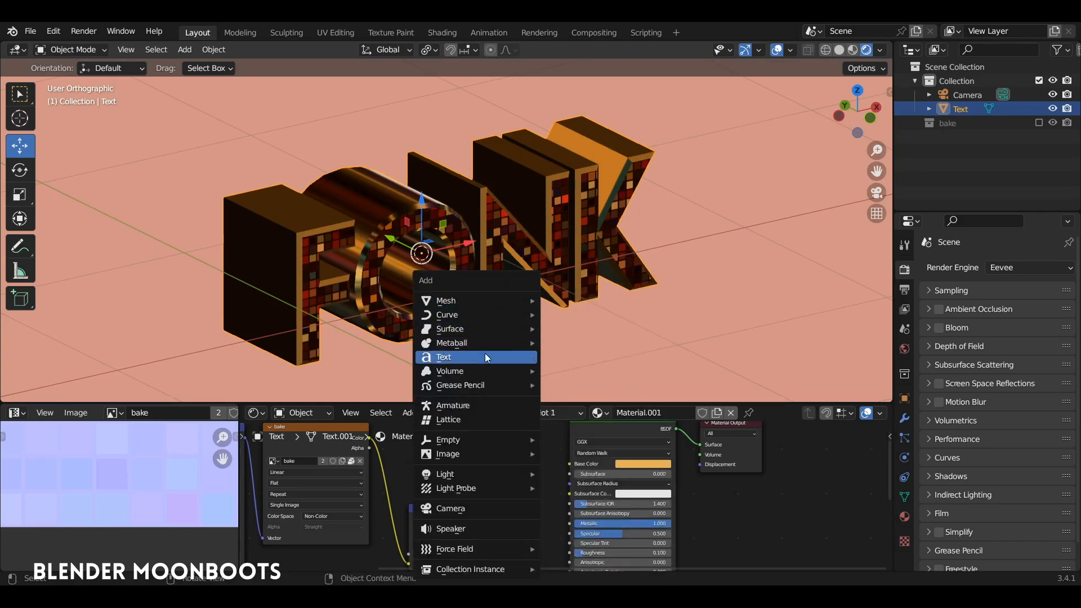
pyautogui.moveTo(460, 473)
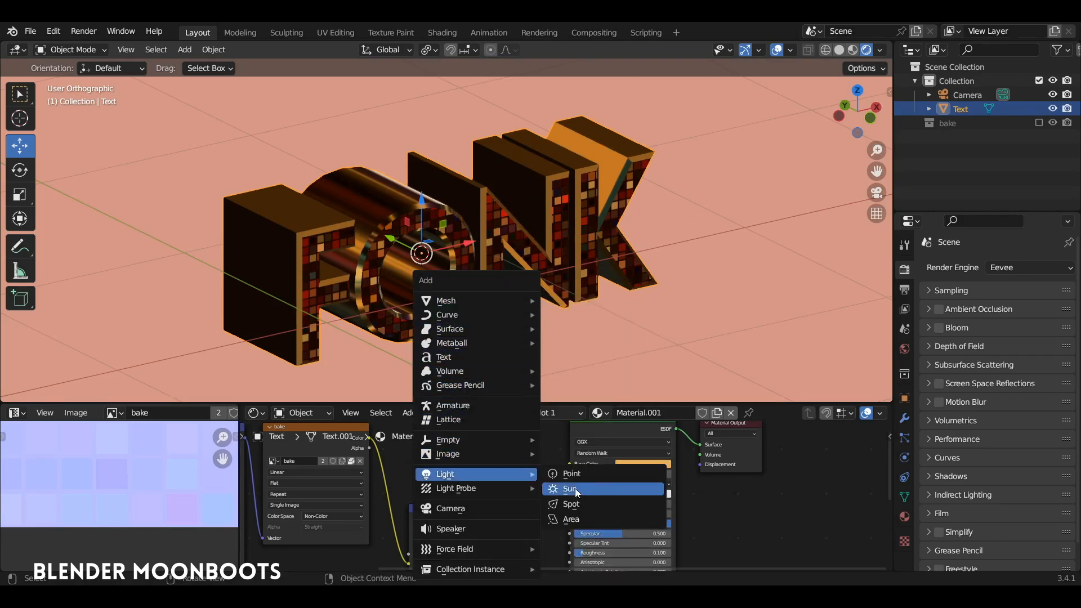
pyautogui.click(599, 475)
# - Move the point light in front of the letters, raise it and shift it across to beside the top of the K
pyautogui.moveTo(391, 238); pyautogui.dragTo(480, 281)
pyautogui.moveTo(510, 238); pyautogui.dragTo(511, 170)
pyautogui.moveTo(532, 189); pyautogui.dragTo(511, 183, button='middle')
pyautogui.moveTo(565, 225); pyautogui.dragTo(772, 223)
pyautogui.moveTo(719, 169); pyautogui.dragTo(720, 177)
# - Set the point light's power to about 50 W and its radius to about 0.43 m
pyautogui.click(905, 459)
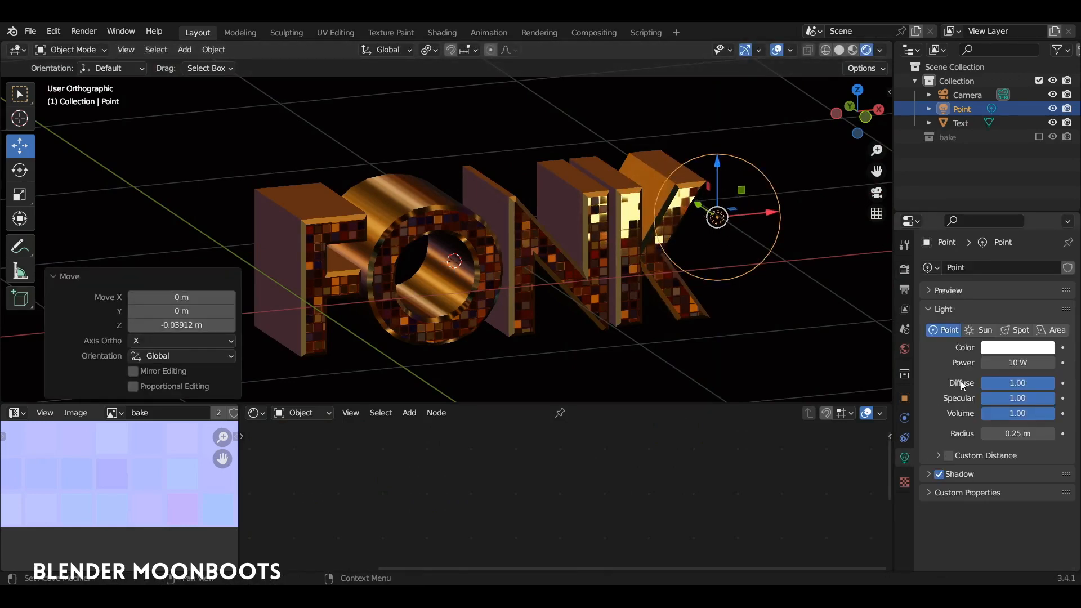
pyautogui.moveTo(1008, 363); pyautogui.dragTo(1059, 363)
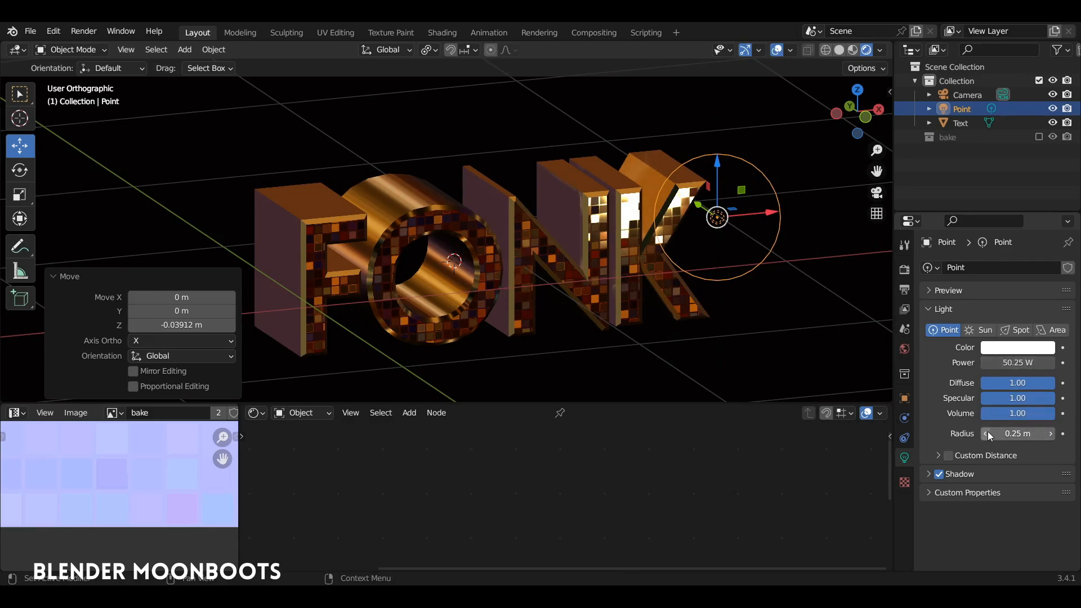
pyautogui.moveTo(990, 436); pyautogui.dragTo(1028, 437)
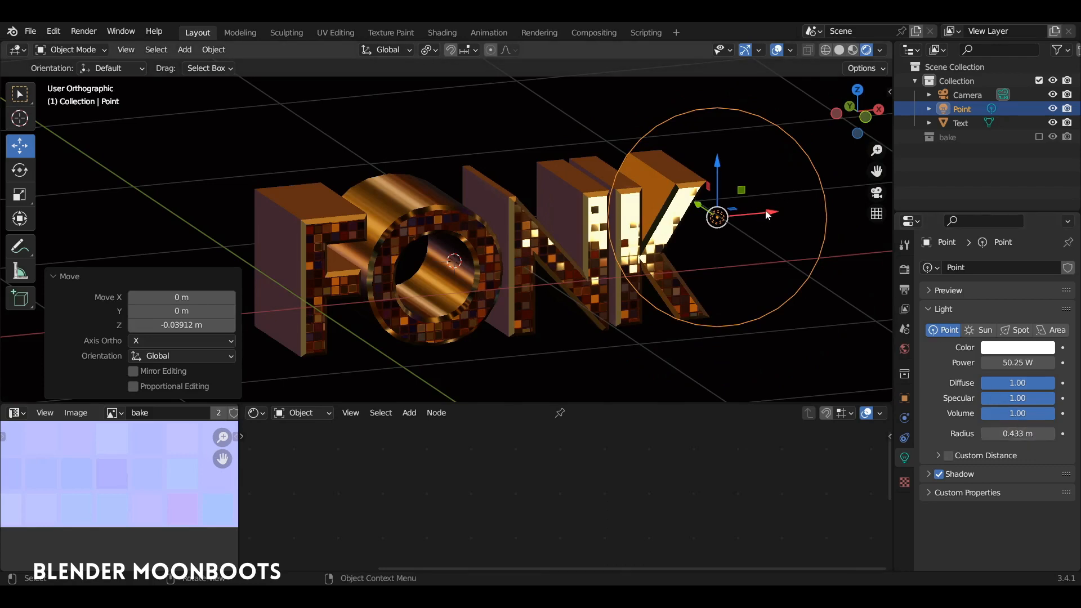
# - Shift the point light about 0.1 m further along X and tint its color a warm off-white
pyautogui.moveTo(767, 215); pyautogui.dragTo(787, 226)
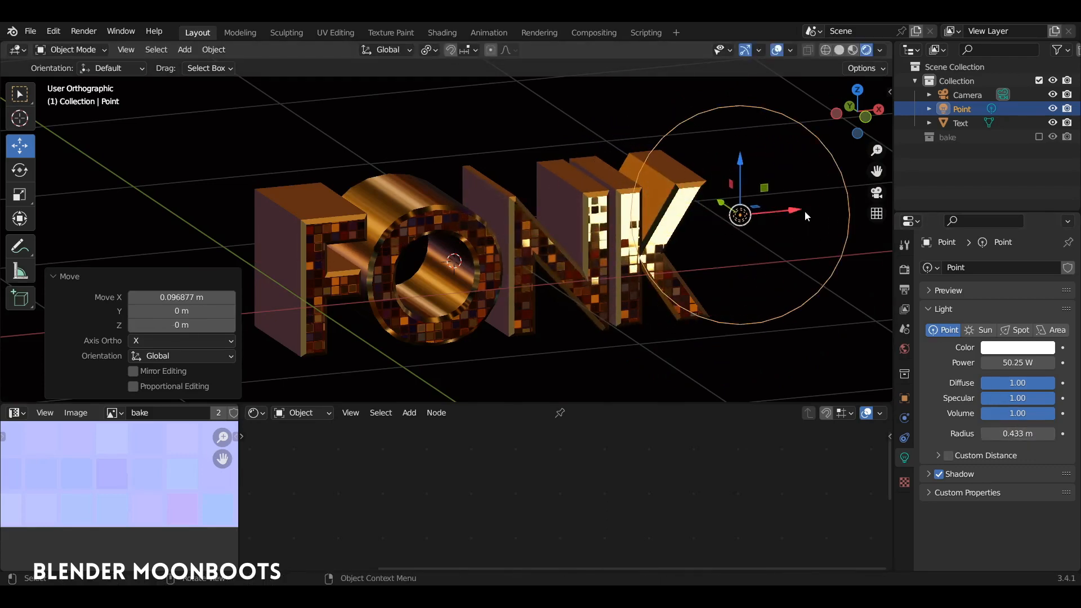
pyautogui.click(989, 345)
pyautogui.moveTo(982, 222)
pyautogui.mouseDown()
pyautogui.moveTo(1008, 192)
pyautogui.moveTo(980, 215)
pyautogui.mouseUp()
# - Duplicate the point light about -1.4 m along X towards the F and O, and nudge the copy about -0.05 m along Y
pyautogui.hotkey('shift', 'd')
pyautogui.press('x')
pyautogui.click(466, 243)
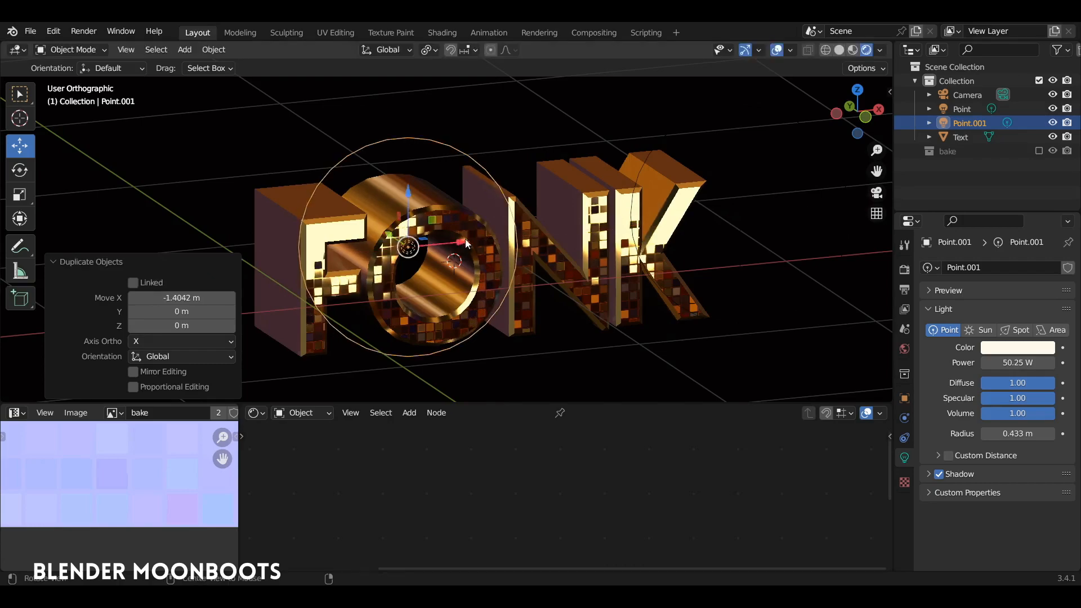
pyautogui.moveTo(466, 243); pyautogui.dragTo(509, 255, button='middle')
pyautogui.moveTo(375, 240); pyautogui.dragTo(383, 242)
pyautogui.moveTo(529, 293)
pyautogui.mouseDown(button='middle')
pyautogui.moveTo(507, 290)
pyautogui.moveTo(502, 273)
pyautogui.moveTo(521, 208)
pyautogui.moveTo(514, 214)
pyautogui.moveTo(526, 223)
pyautogui.mouseUp(button='middle')
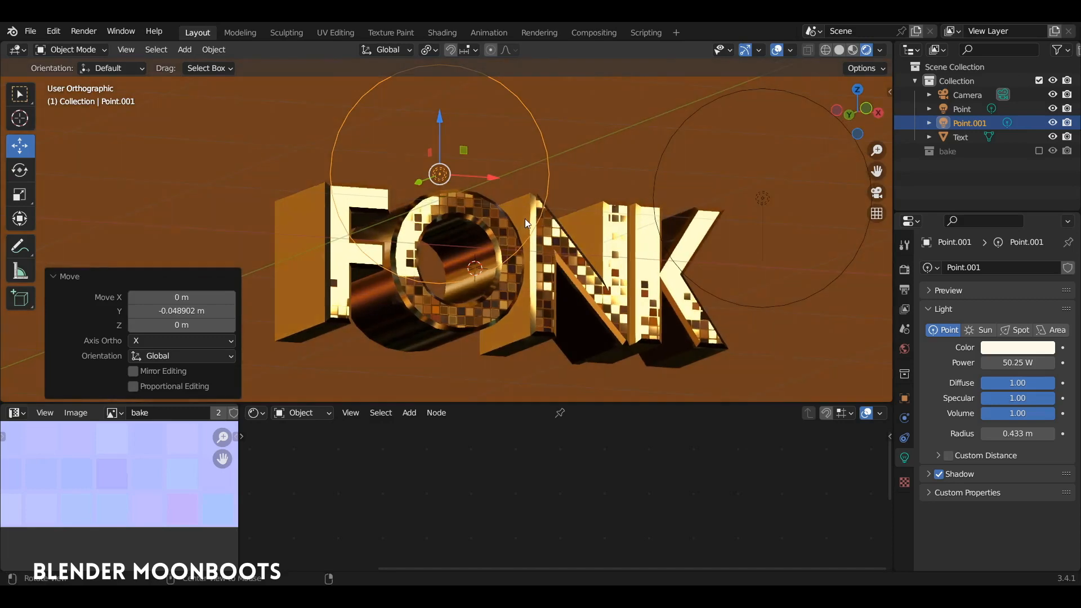
# - Enable Bloom in the render settings, expand its options and check the glow on the letters from several angles
pyautogui.click(905, 269)
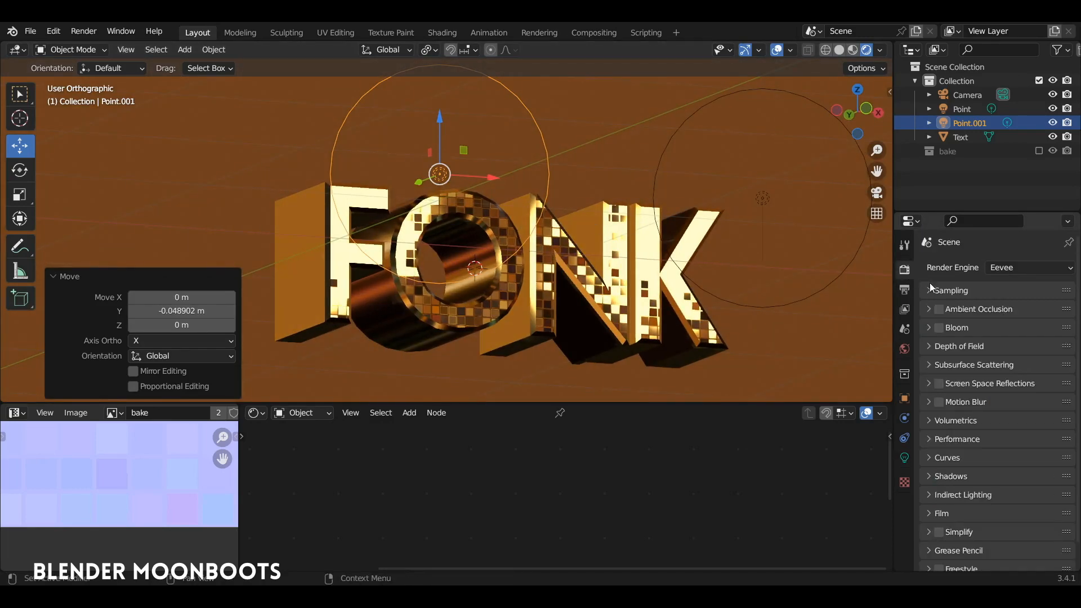
pyautogui.click(939, 328)
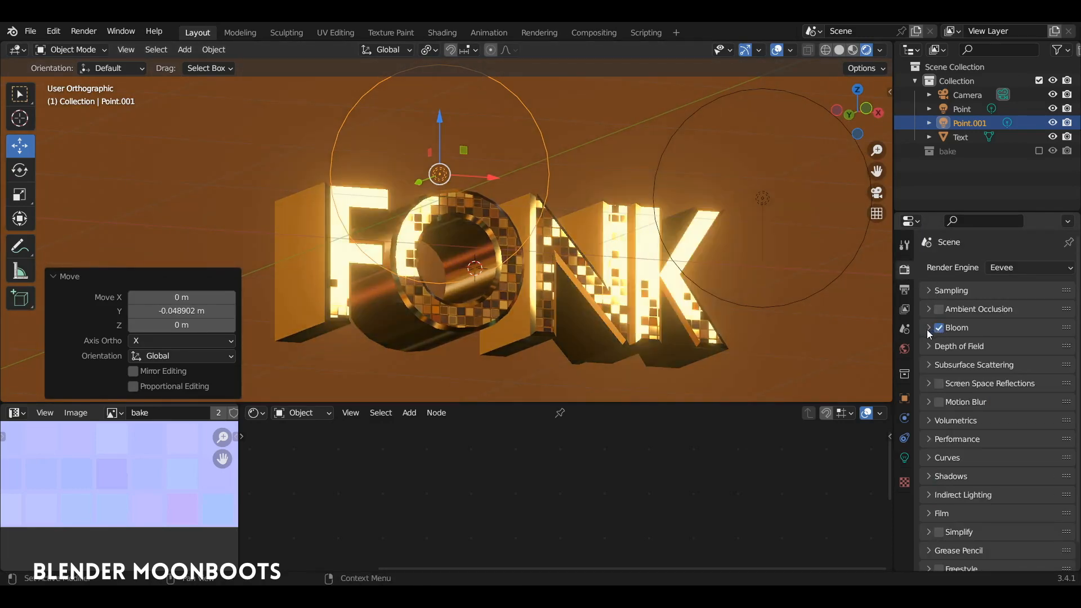
pyautogui.click(928, 329)
pyautogui.moveTo(686, 299); pyautogui.dragTo(595, 260, button='middle')
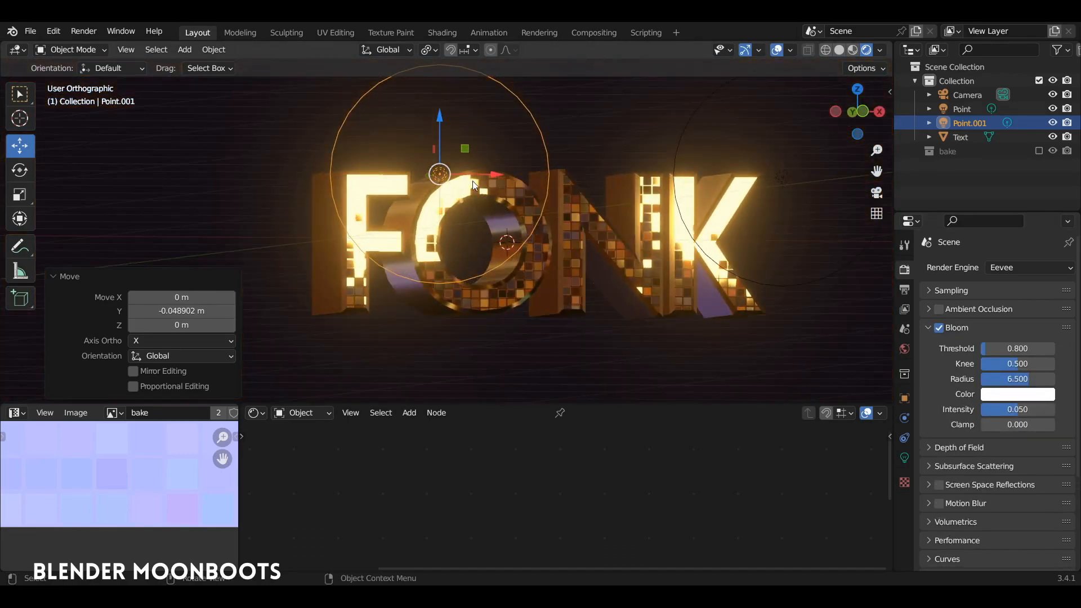
pyautogui.moveTo(471, 181); pyautogui.dragTo(496, 189, button='middle')
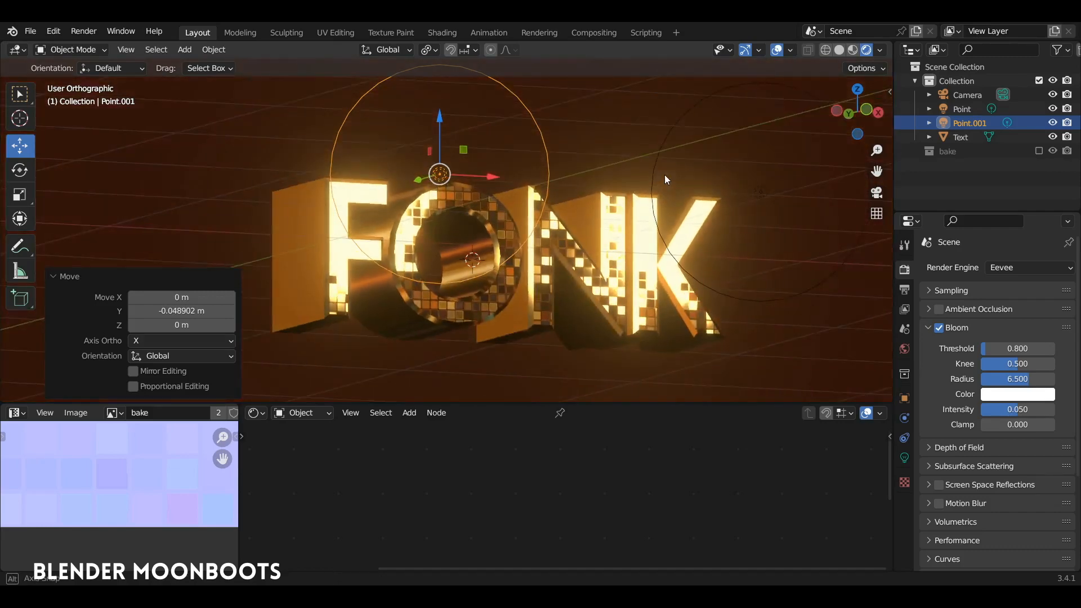
pyautogui.moveTo(665, 174); pyautogui.dragTo(643, 197, button='middle')
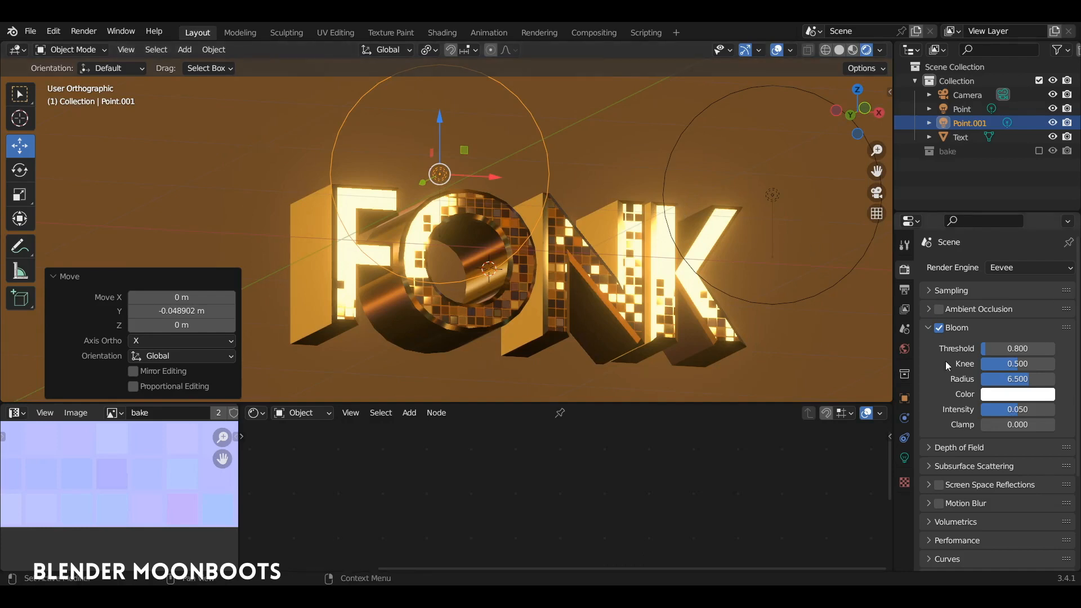
# - Adjust the bloom, trying an intensity of 0.2 and settling on radius about 4.78 and intensity about 0.114
pyautogui.moveTo(1000, 416); pyautogui.dragTo(1037, 417)
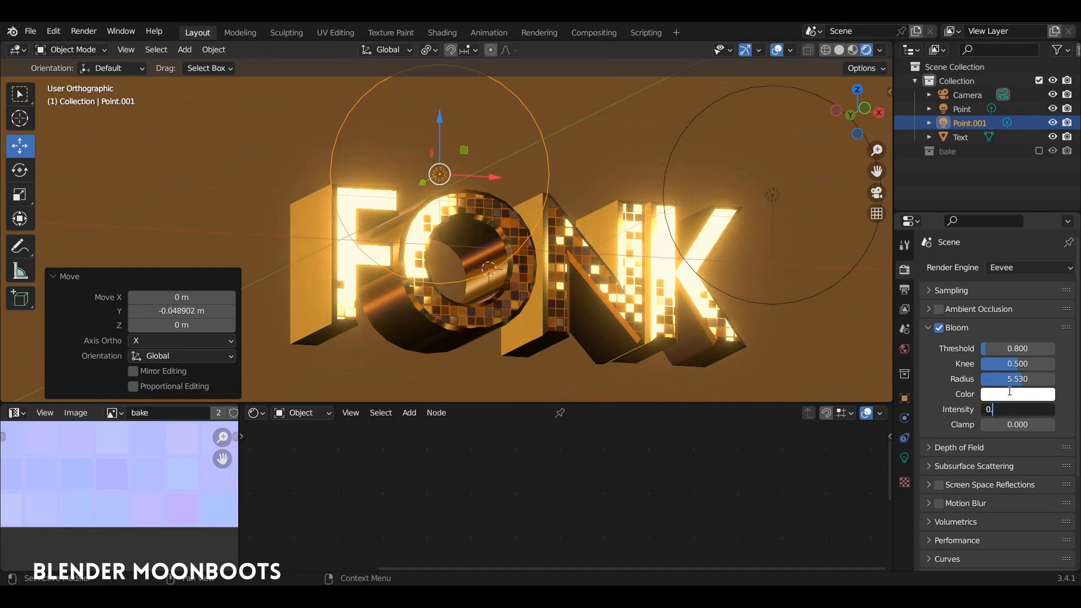
pyautogui.write('2')
pyautogui.press('Return')
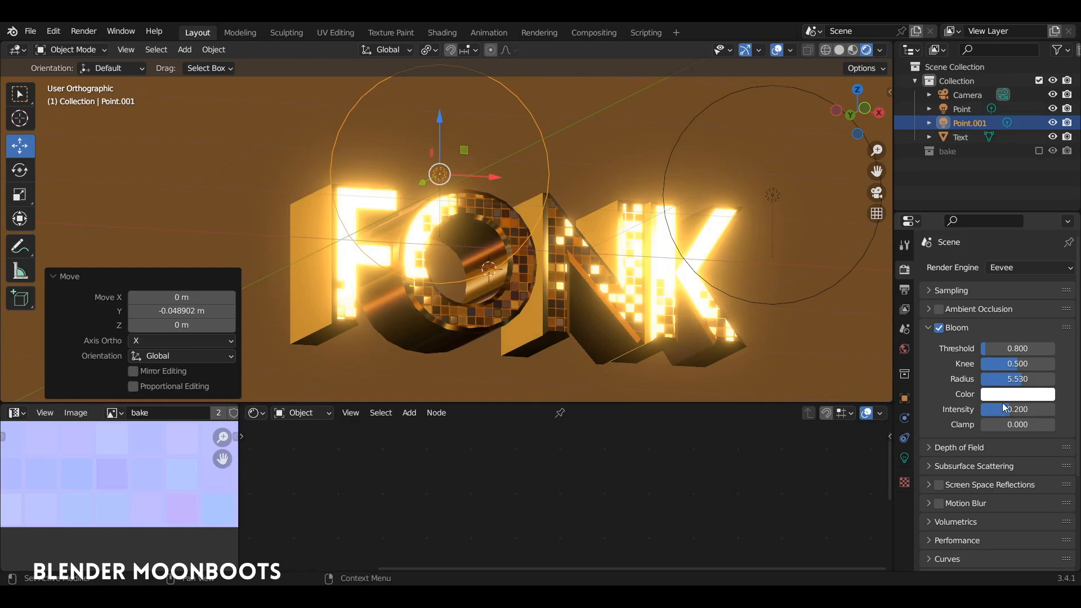
pyautogui.moveTo(1020, 381); pyautogui.dragTo(973, 412)
pyautogui.moveTo(688, 286)
pyautogui.mouseDown(button='middle')
pyautogui.moveTo(655, 268)
pyautogui.moveTo(715, 285)
pyautogui.moveTo(708, 292)
pyautogui.mouseUp(button='middle')
# - Duplicate the light above the F and O about 0.63 m along X and lower the copy about 0.56 m along Z
pyautogui.click(451, 173)
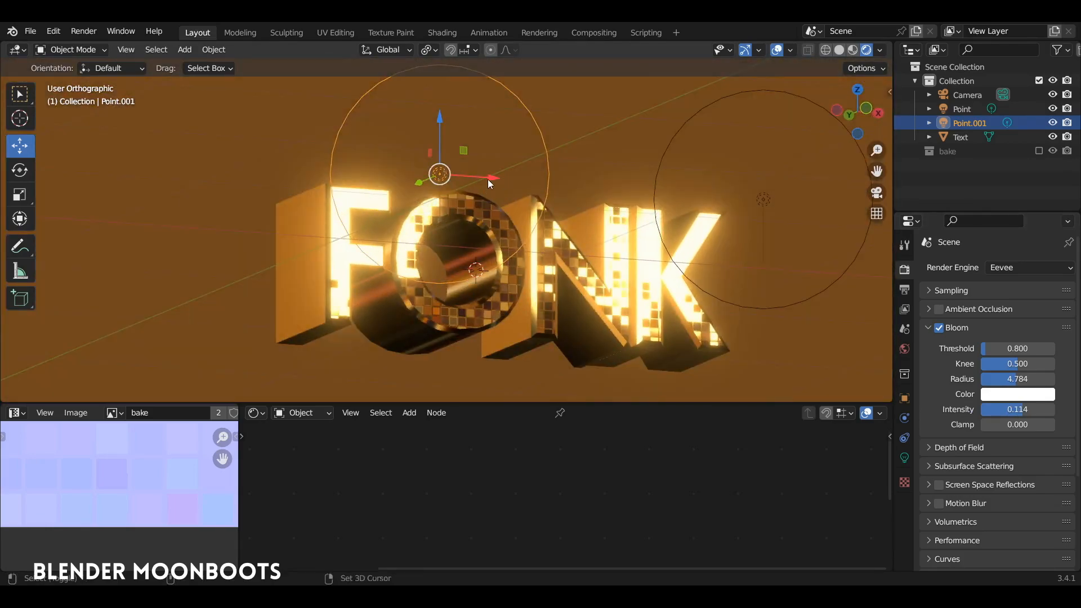
pyautogui.hotkey('shift', 'd')
pyautogui.press('x')
pyautogui.click(625, 178)
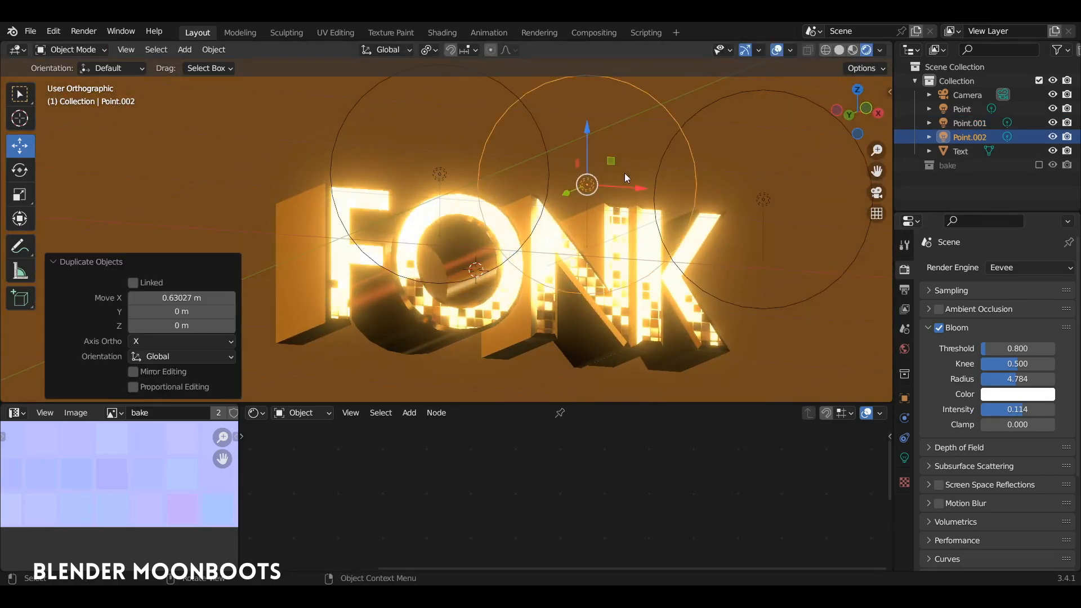
pyautogui.press('g')
pyautogui.press('z')
pyautogui.click(602, 265)
pyautogui.moveTo(601, 266); pyautogui.dragTo(608, 192, button='middle')
pyautogui.moveTo(608, 191); pyautogui.dragTo(569, 237, button='middle')
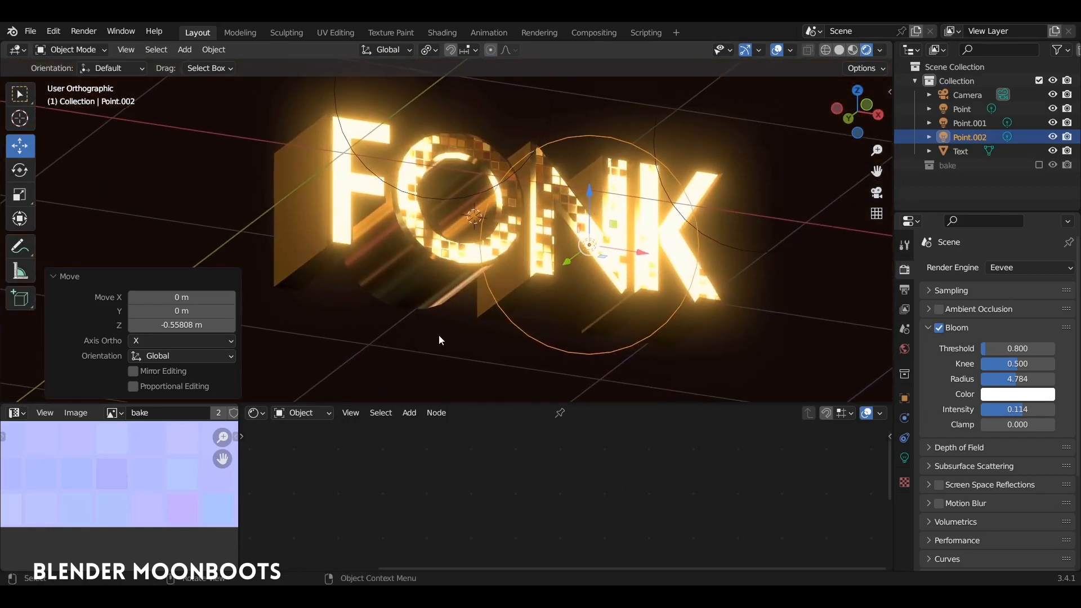
# - Show the World shader nodes in an enlarged node editor and move the World Output node away from the Background node
pyautogui.click(294, 414)
pyautogui.click(317, 445)
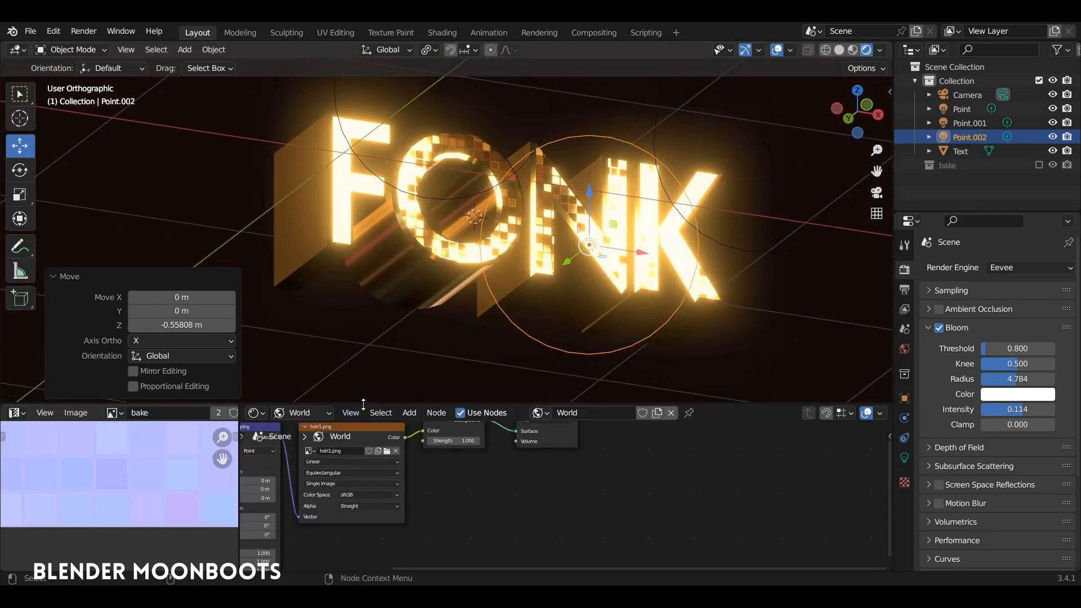
pyautogui.moveTo(363, 405); pyautogui.dragTo(363, 286)
pyautogui.press('Home')
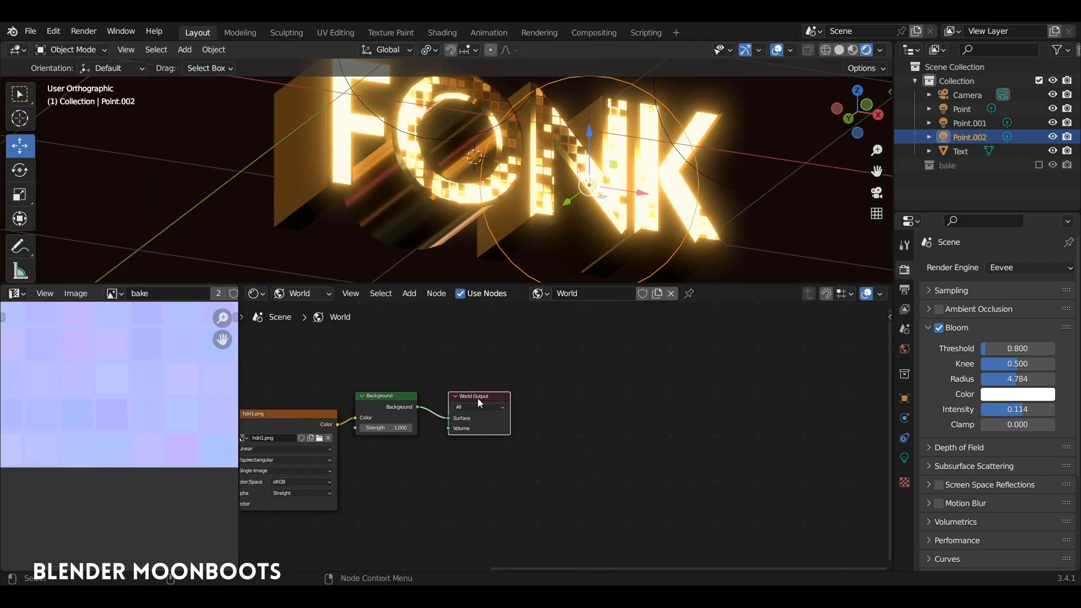
pyautogui.moveTo(480, 404); pyautogui.dragTo(678, 385)
# - Insert a Mix Shader node between the Background and World Output nodes
pyautogui.hotkey('shift', 'a')
pyautogui.moveTo(563, 470)
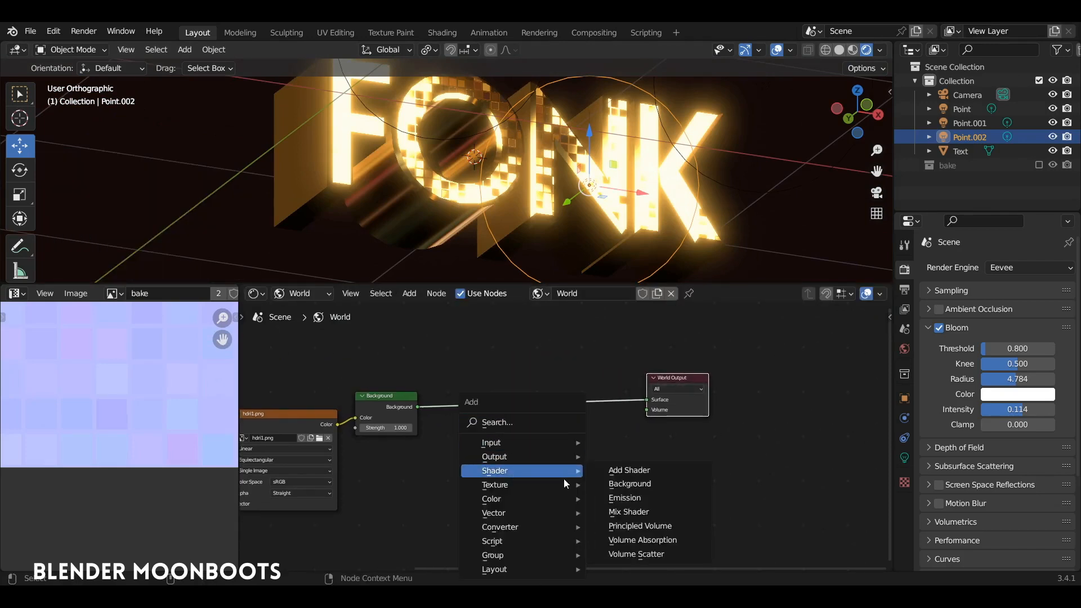
pyautogui.click(631, 516)
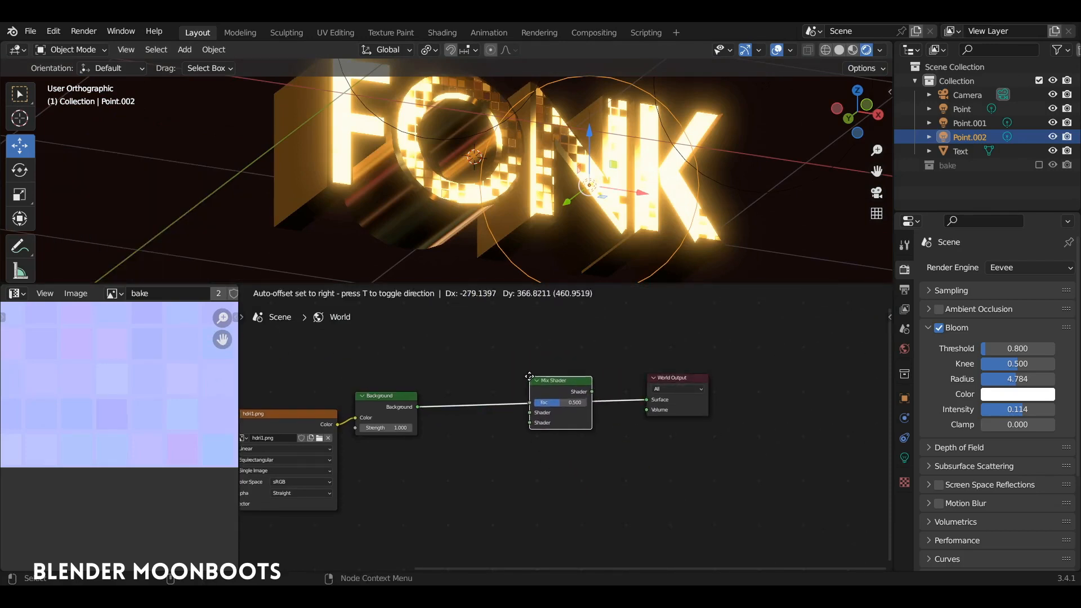
pyautogui.click(528, 369)
pyautogui.keyDown('alt'); pyautogui.moveTo(471, 366); pyautogui.dragTo(447, 337); pyautogui.keyUp('alt')
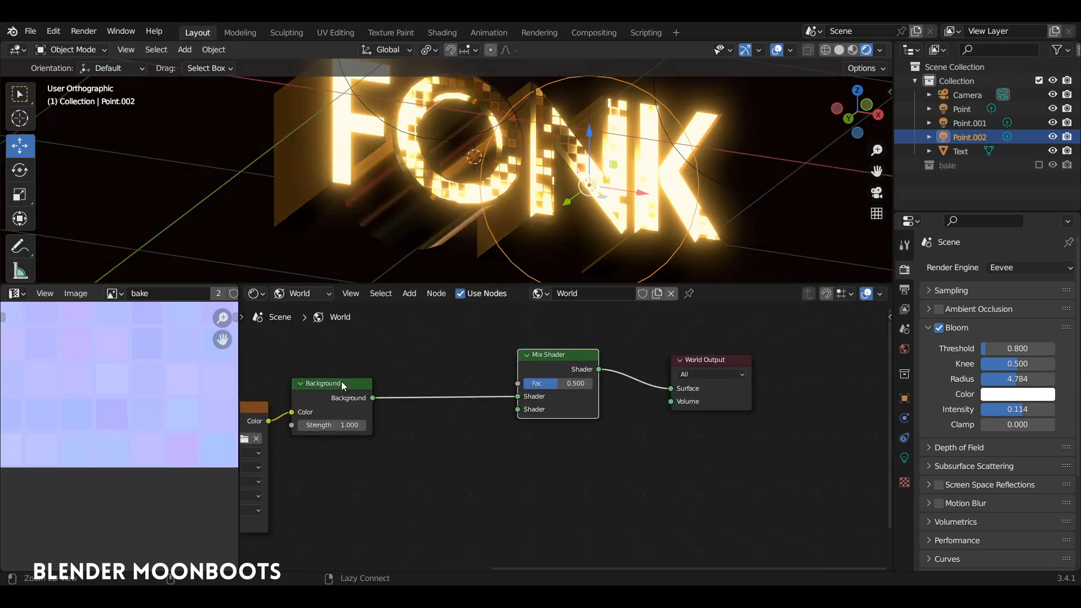
pyautogui.keyDown('alt'); pyautogui.moveTo(335, 391); pyautogui.dragTo(336, 388); pyautogui.keyUp('alt')
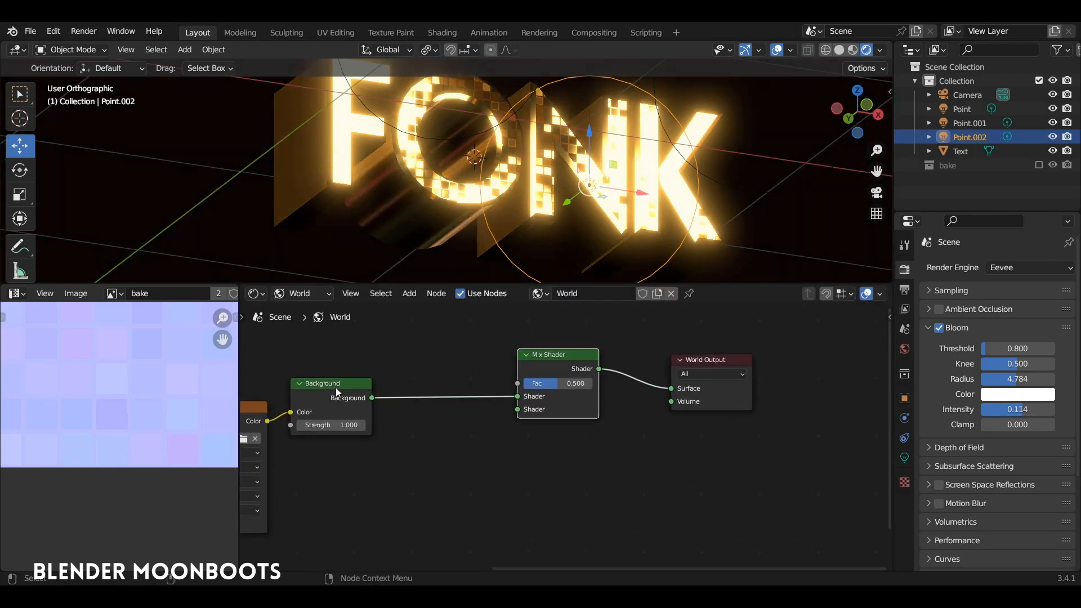
# - Duplicate the world's Background node and connect the copy to the Mix Shader's second Shader input
pyautogui.click(329, 385)
pyautogui.moveTo(356, 449); pyautogui.dragTo(518, 409)
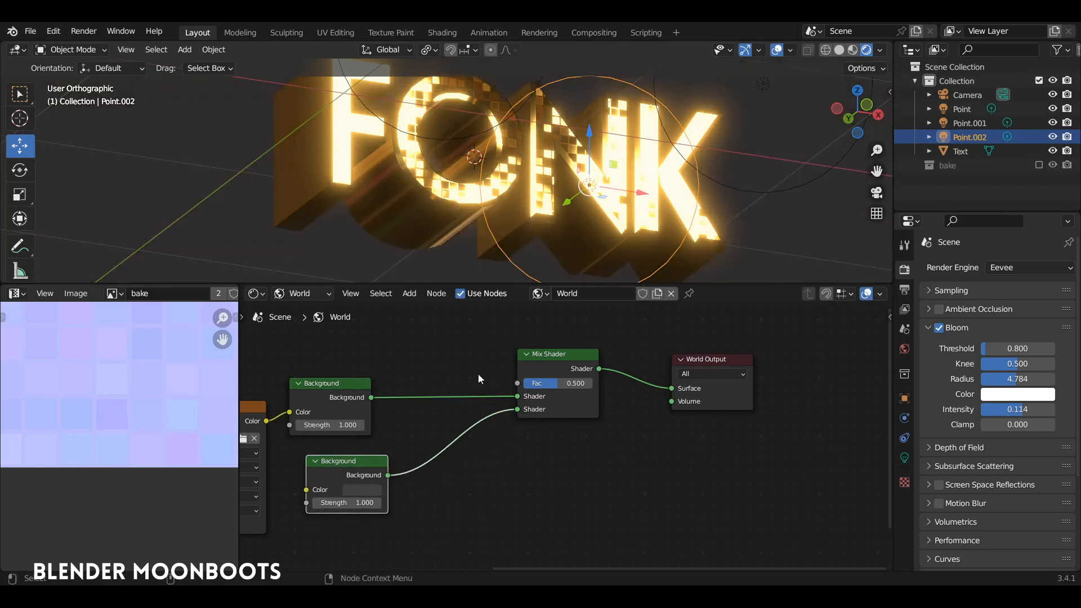
# - Add a Light Path node to the world nodes and connect its Is Camera Ray output to the Mix Shader's Fac
pyautogui.moveTo(478, 364); pyautogui.dragTo(654, 462, button='middle')
pyautogui.hotkey('shift', 'a')
pyautogui.moveTo(457, 341)
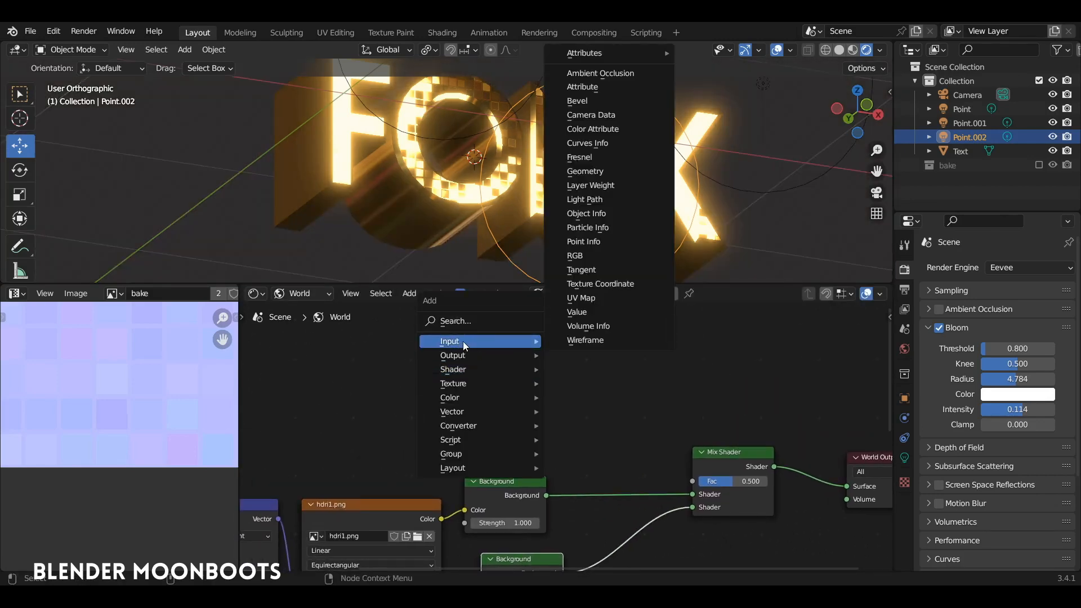
pyautogui.click(633, 202)
pyautogui.click(373, 316)
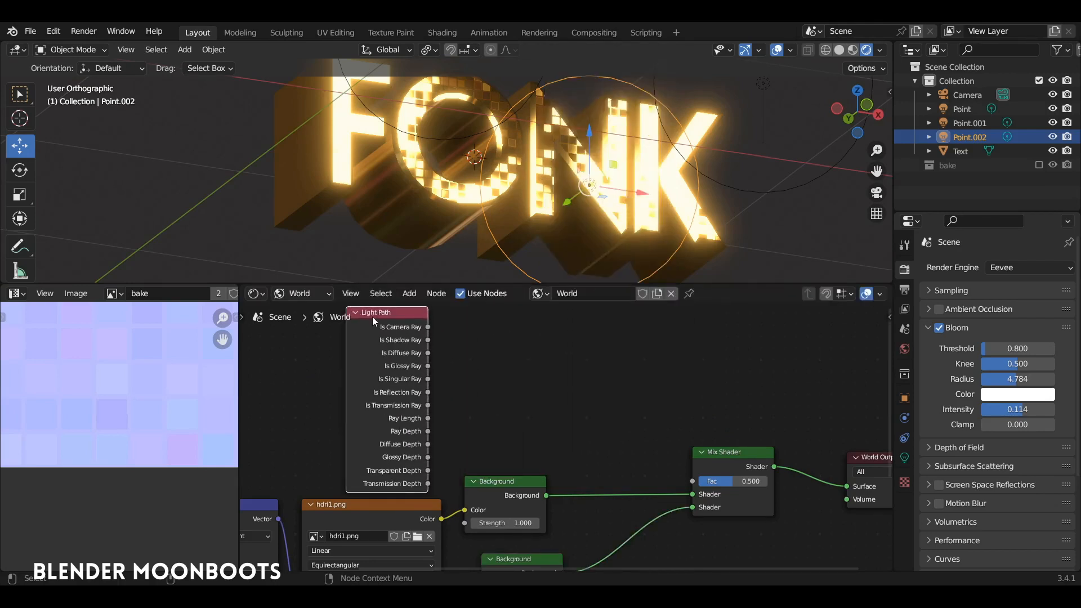
pyautogui.moveTo(428, 328); pyautogui.dragTo(699, 476)
pyautogui.moveTo(677, 429); pyautogui.dragTo(669, 407, button='middle')
pyautogui.moveTo(529, 163); pyautogui.dragTo(625, 270, button='middle')
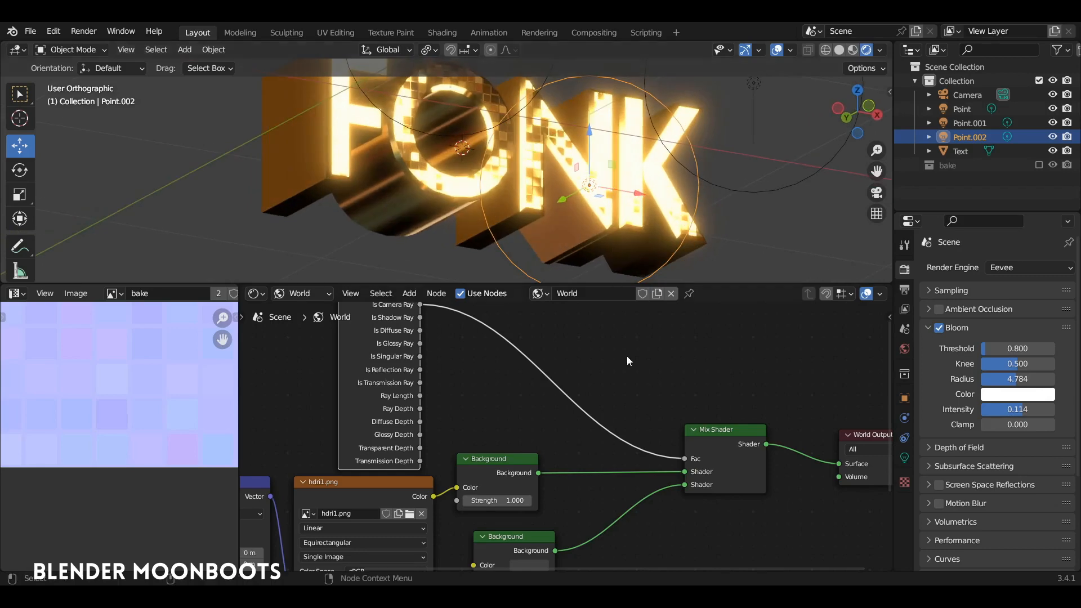
# - Tidy the two Background nodes and set the duplicated one's color to a dark burnt orange
pyautogui.moveTo(571, 510); pyautogui.dragTo(585, 474, button='middle')
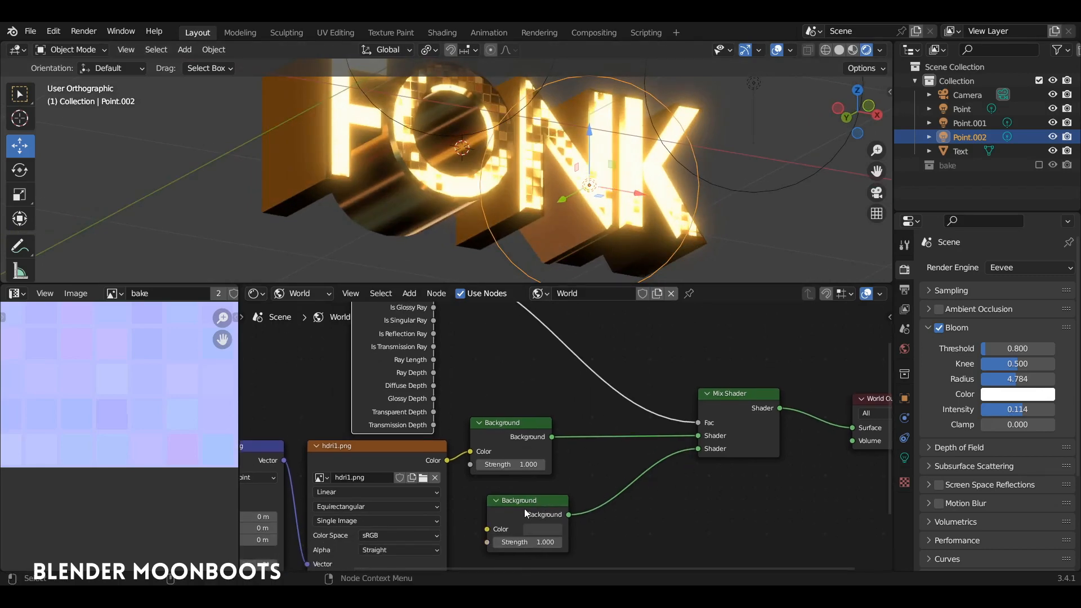
pyautogui.moveTo(527, 509); pyautogui.dragTo(530, 507)
pyautogui.moveTo(630, 237); pyautogui.dragTo(613, 191, button='middle')
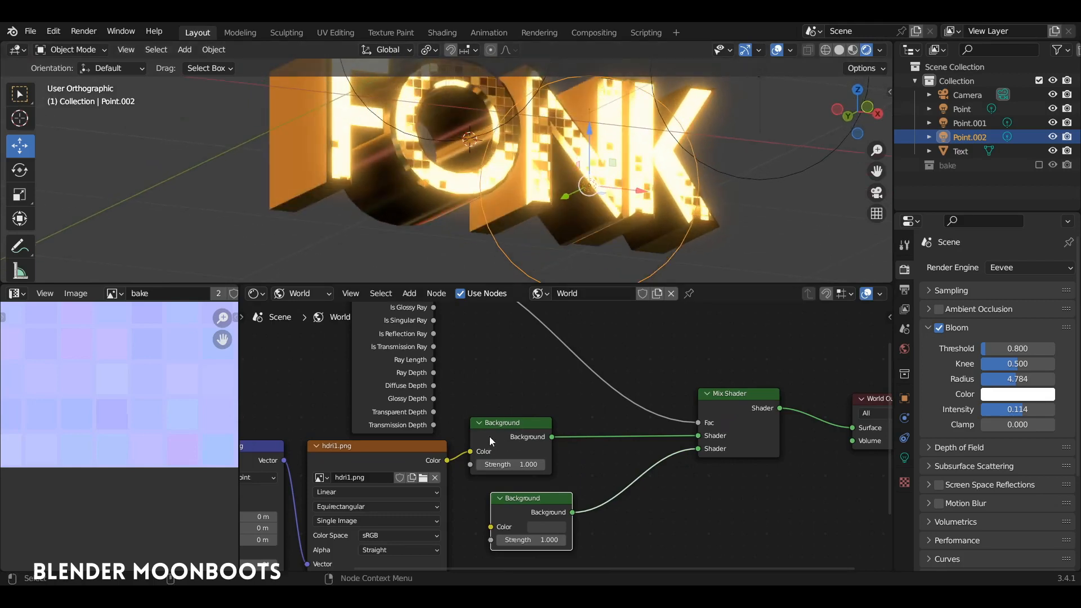
pyautogui.moveTo(536, 390); pyautogui.dragTo(583, 372, button='middle')
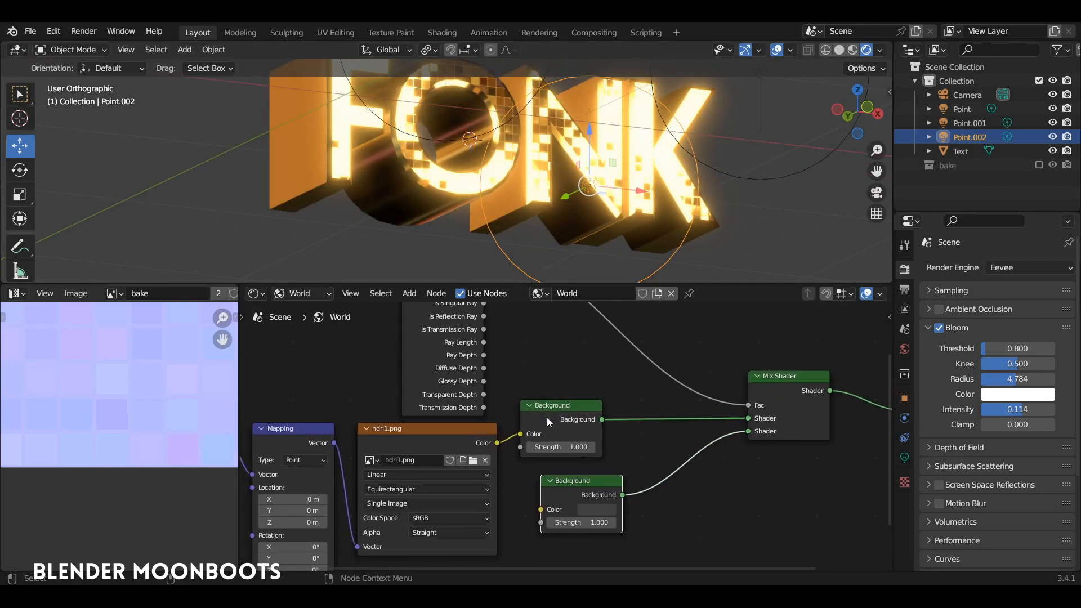
pyautogui.moveTo(561, 415); pyautogui.dragTo(569, 416)
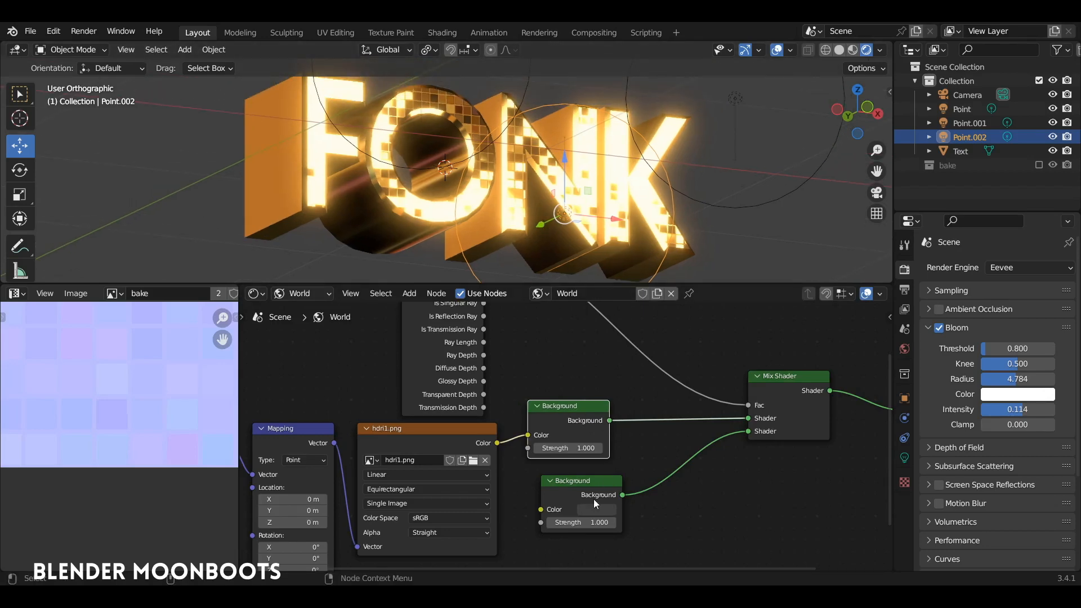
pyautogui.click(598, 510)
pyautogui.click(678, 388)
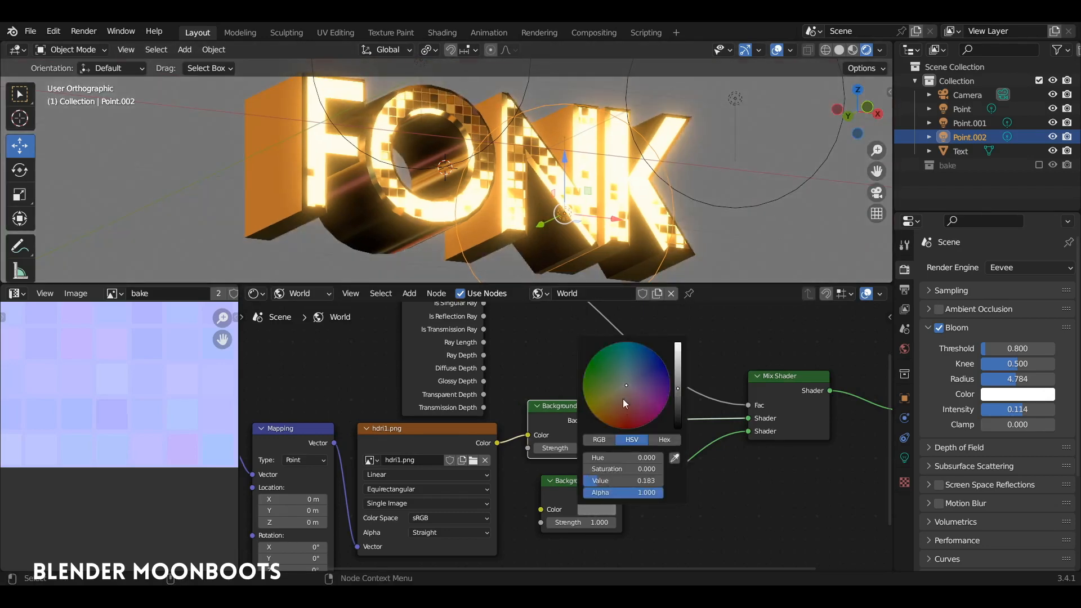
pyautogui.moveTo(623, 398); pyautogui.dragTo(613, 431)
pyautogui.moveTo(567, 248); pyautogui.dragTo(668, 288, button='middle')
pyautogui.hotkey('ctrl', 'space')
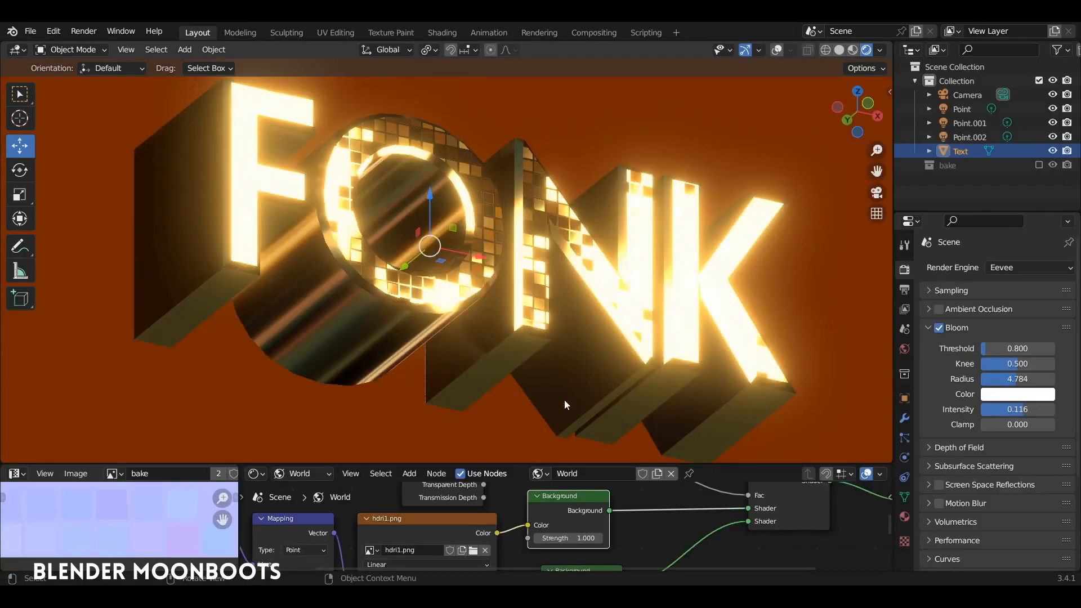
# - Switch the node editor from the World shader to the text's object material and enlarge the node area
pyautogui.moveTo(507, 461); pyautogui.dragTo(320, 324)
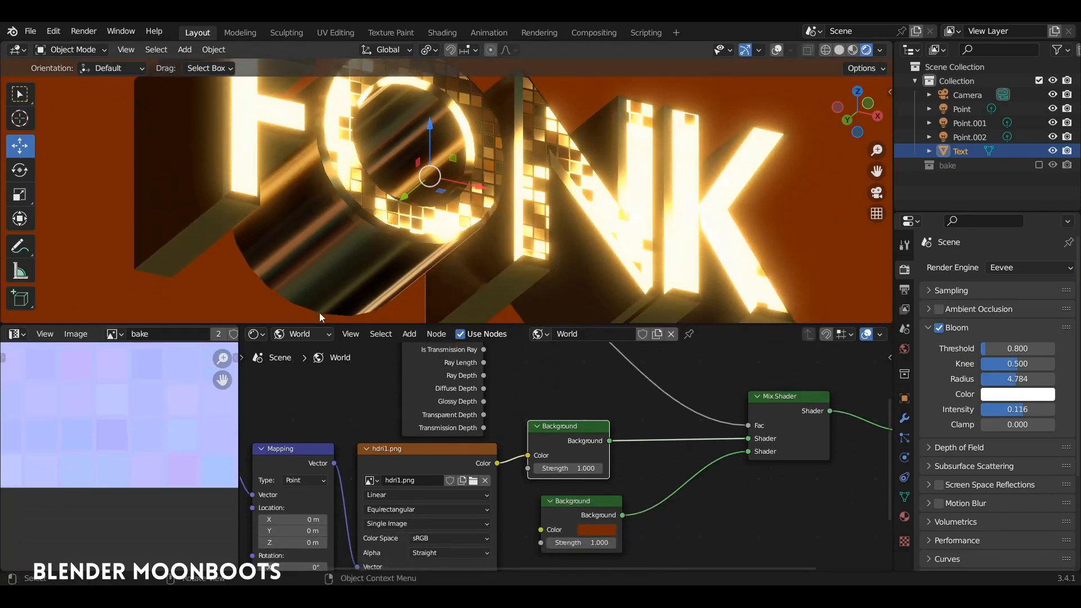
pyautogui.click(283, 333)
pyautogui.click(305, 351)
pyautogui.scroll(-3, 451, 257)
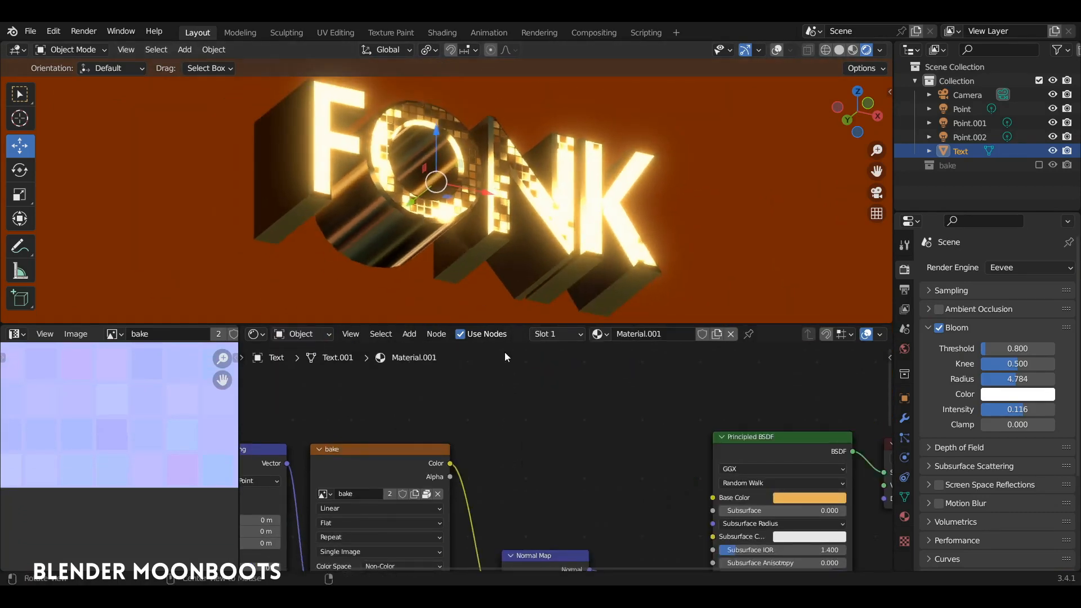
pyautogui.moveTo(567, 457); pyautogui.dragTo(613, 368, button='middle')
pyautogui.moveTo(536, 325); pyautogui.dragTo(512, 215)
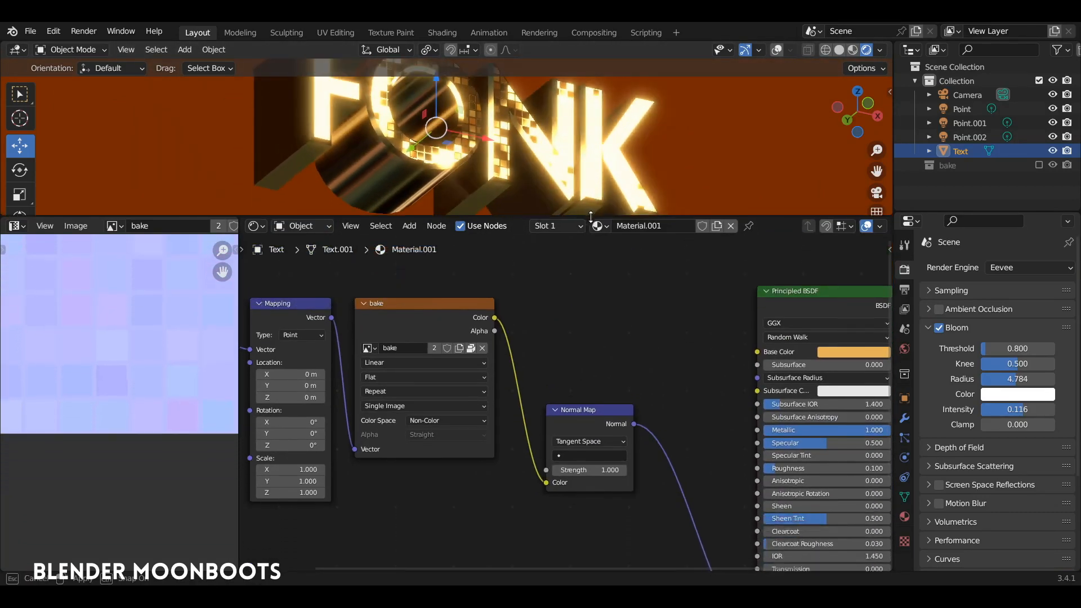
pyautogui.moveTo(511, 152); pyautogui.dragTo(515, 221, button='middle')
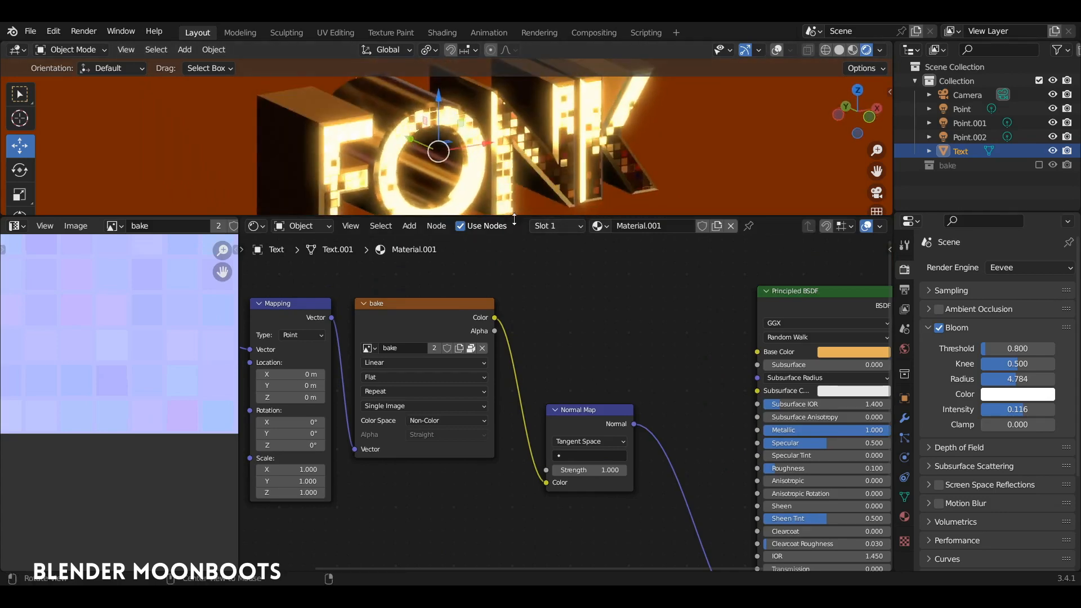
# - Add a Noise Texture node below the bake image node and feed its Vector from the Texture Coordinate node's Object output
pyautogui.moveTo(617, 358); pyautogui.dragTo(724, 289, button='middle')
pyautogui.hotkey('shift', 'a')
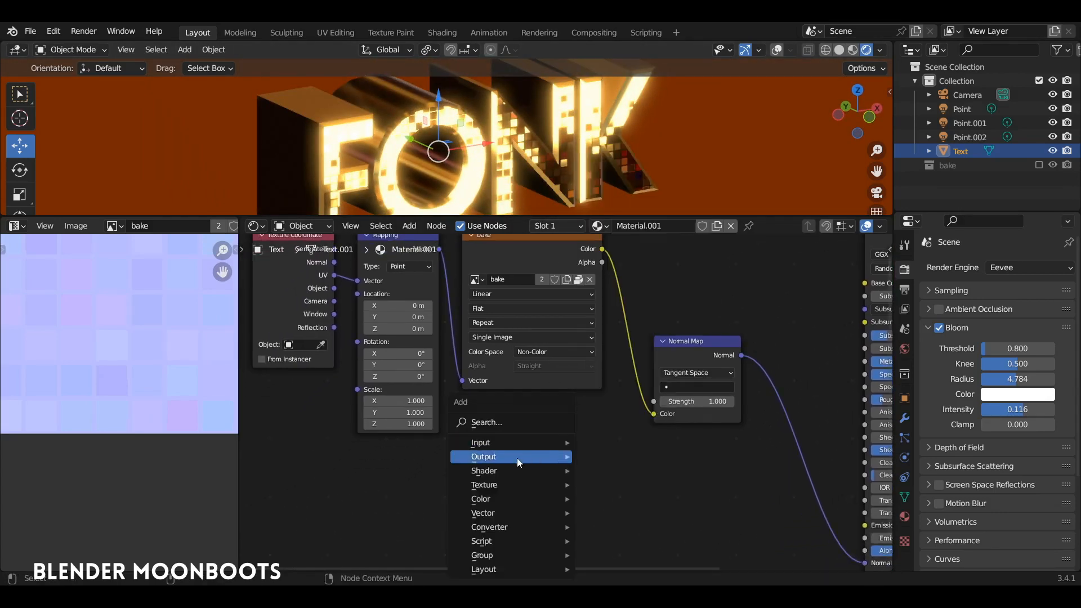
pyautogui.moveTo(504, 491)
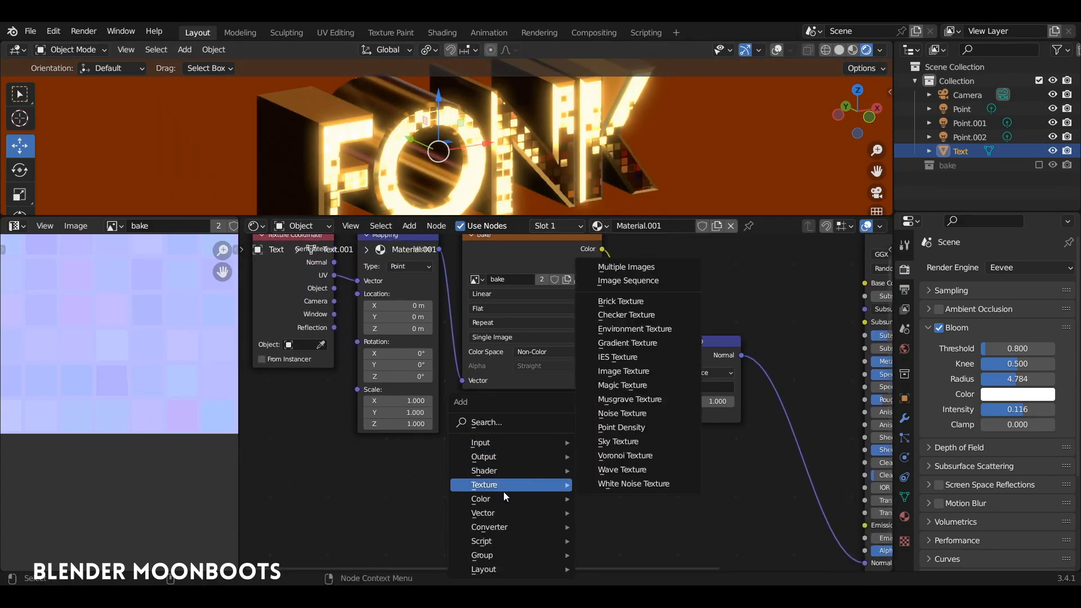
pyautogui.click(648, 414)
pyautogui.click(504, 407)
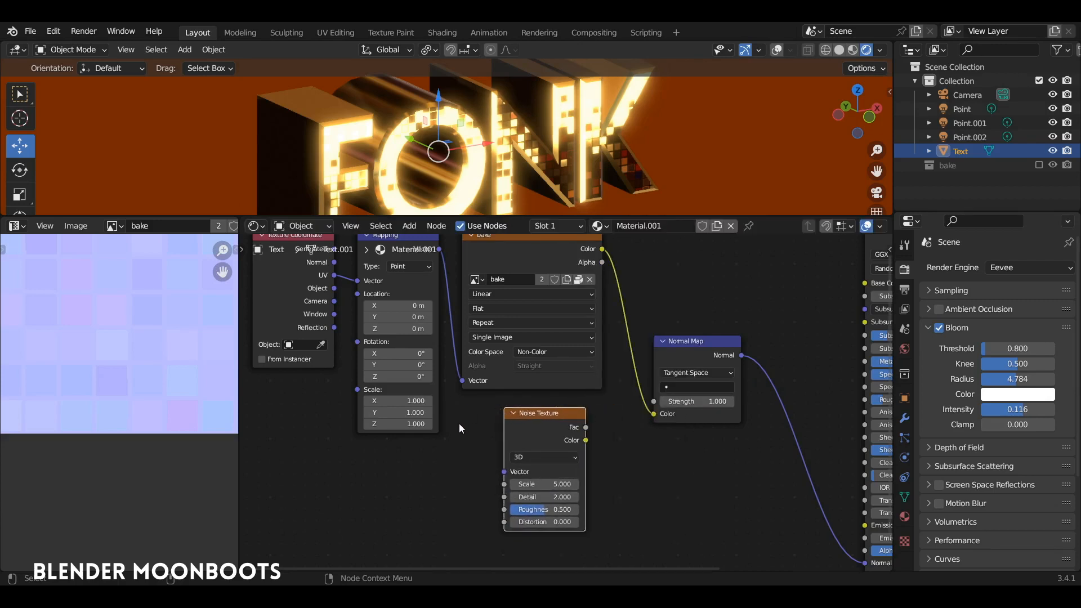
pyautogui.moveTo(334, 289); pyautogui.dragTo(504, 471)
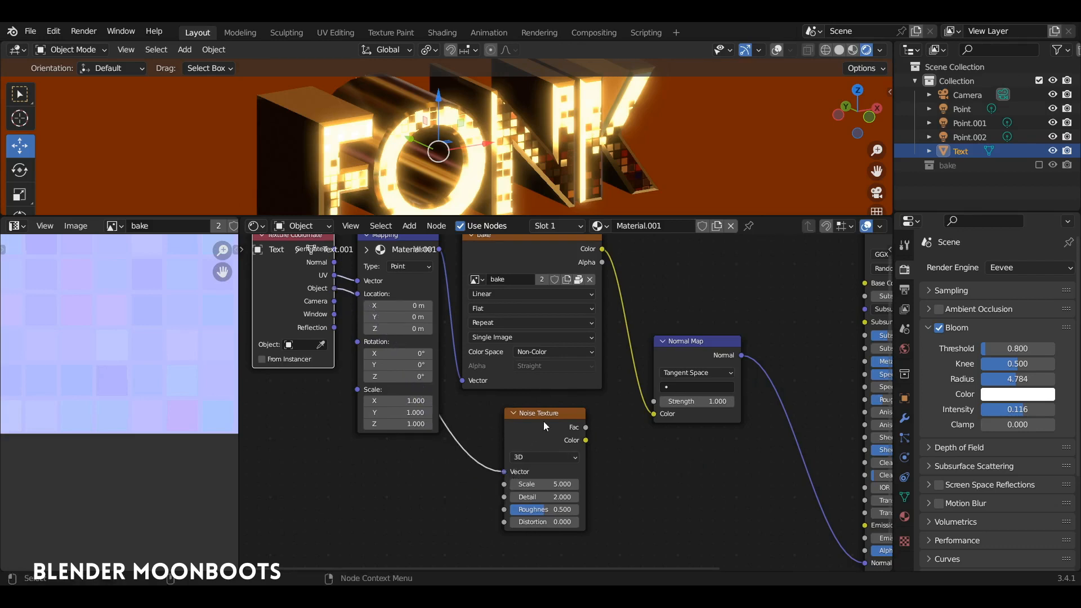
pyautogui.moveTo(543, 421); pyautogui.dragTo(521, 422)
# - Add a Bump node below the Normal Map node and connect its Normal output to the Principled BSDF's Normal input
pyautogui.hotkey('shift', 'a')
pyautogui.moveTo(676, 485)
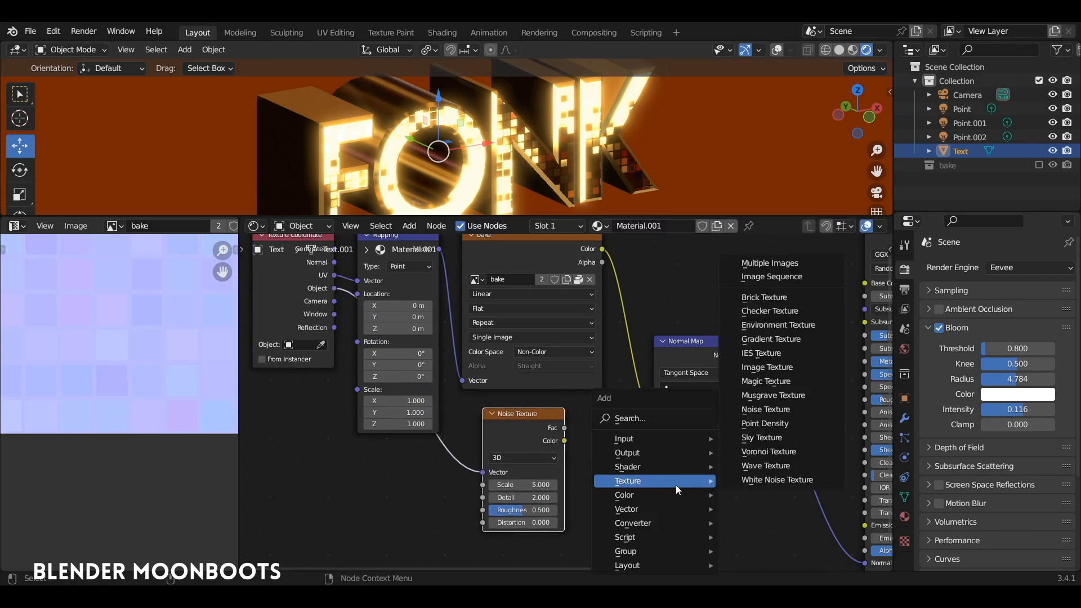
pyautogui.moveTo(645, 509)
pyautogui.click(763, 398)
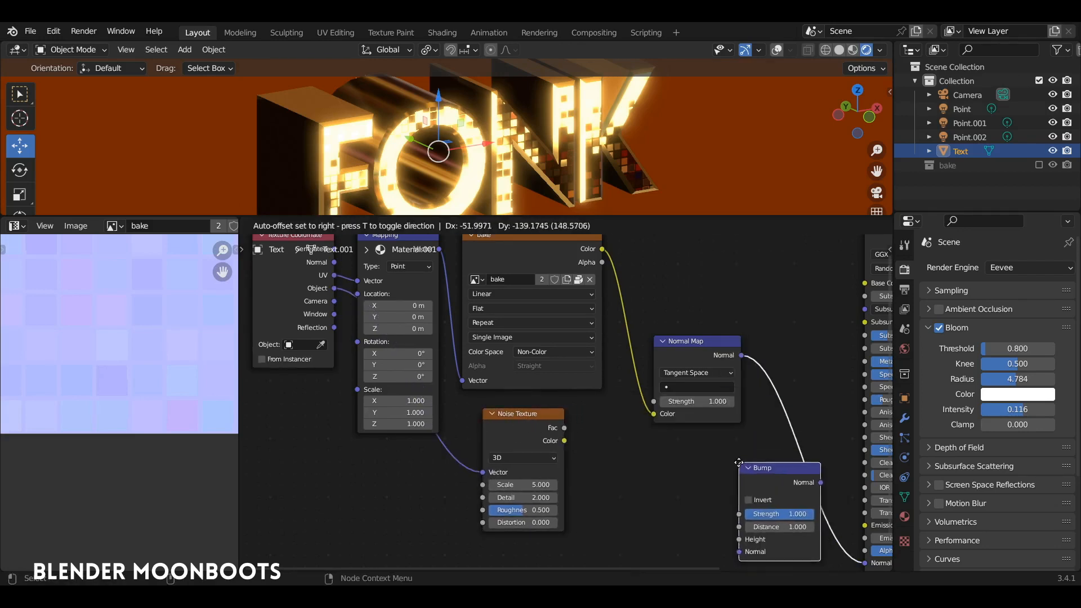
pyautogui.click(710, 464)
pyautogui.moveTo(676, 358); pyautogui.dragTo(590, 333, button='middle')
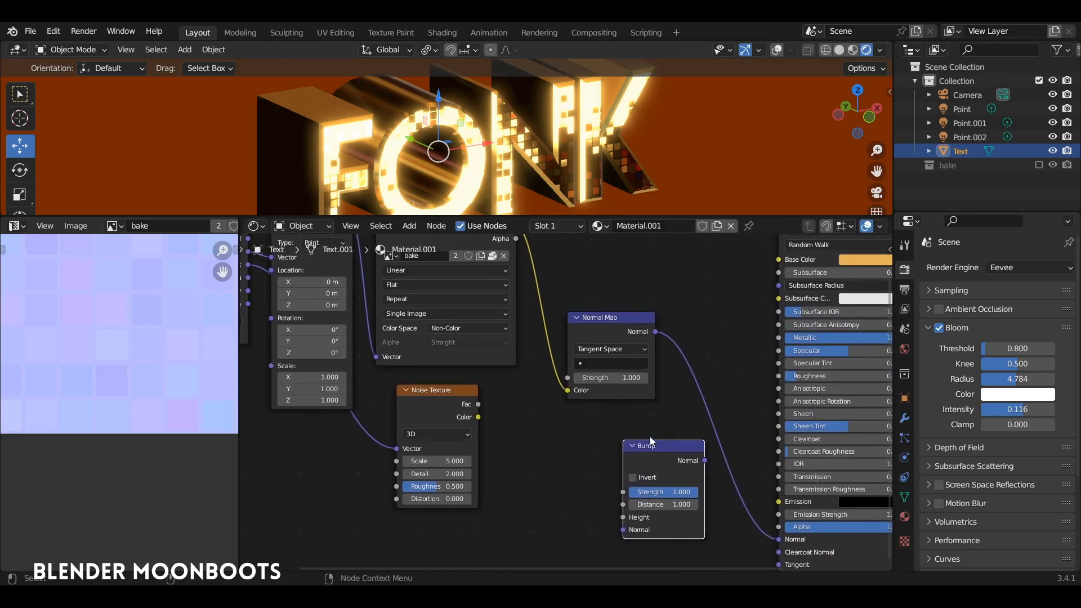
pyautogui.moveTo(653, 445); pyautogui.dragTo(782, 536)
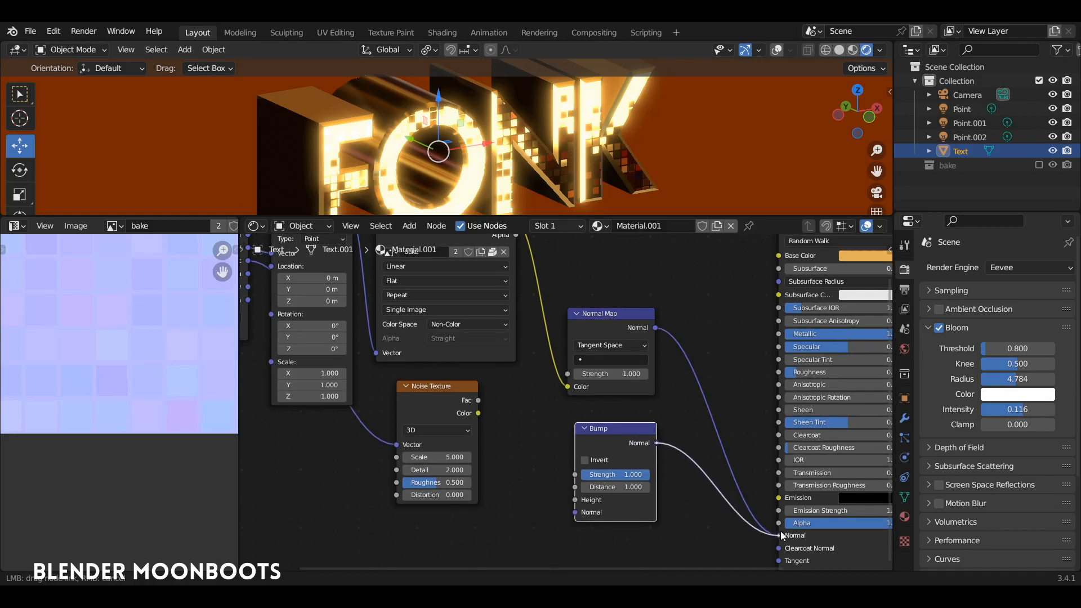
pyautogui.moveTo(608, 430); pyautogui.dragTo(690, 445)
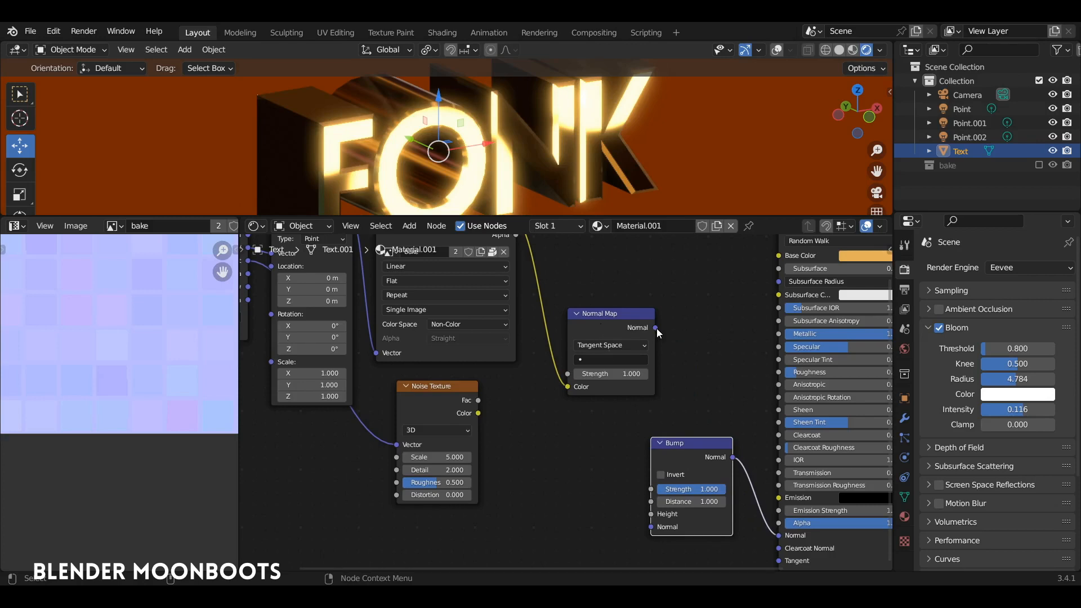
# - Connect the Normal Map's output to the Bump node's Normal input and arrange the Bump node between Normal Map and Principled BSDF
pyautogui.moveTo(656, 329); pyautogui.dragTo(652, 527)
pyautogui.moveTo(688, 444); pyautogui.dragTo(717, 392)
pyautogui.moveTo(616, 312); pyautogui.dragTo(593, 315)
pyautogui.moveTo(709, 392); pyautogui.dragTo(696, 367)
pyautogui.moveTo(678, 340); pyautogui.dragTo(646, 355, button='middle')
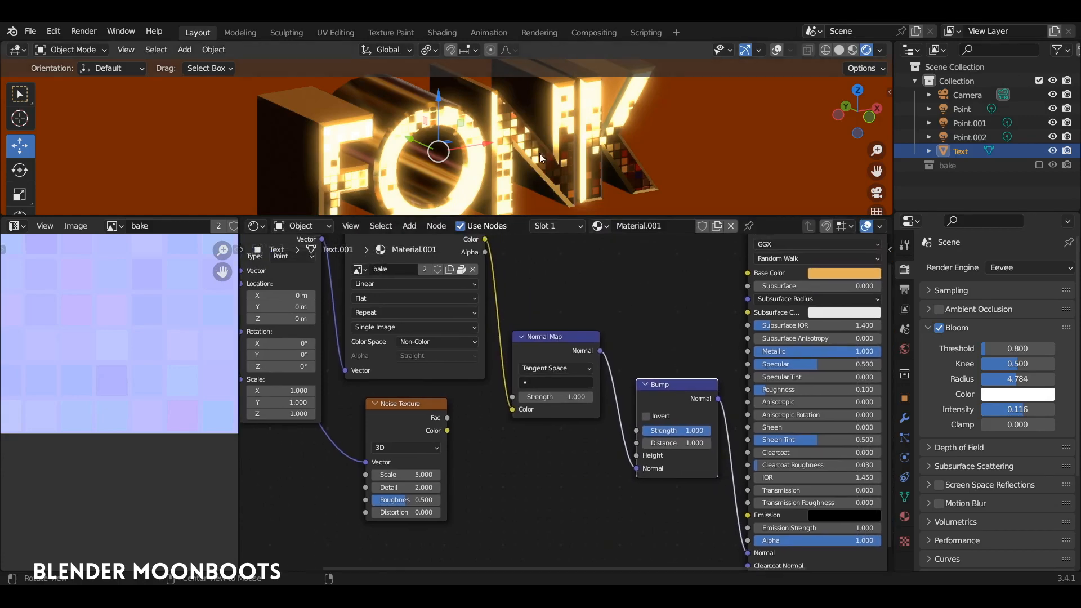
pyautogui.moveTo(597, 138); pyautogui.dragTo(542, 163, button='middle')
# - Connect the Noise Texture's Fac output to the Bump node's Height input and enlarge the 3D viewport
pyautogui.moveTo(406, 402); pyautogui.dragTo(637, 455)
pyautogui.moveTo(499, 154); pyautogui.dragTo(485, 175, button='middle')
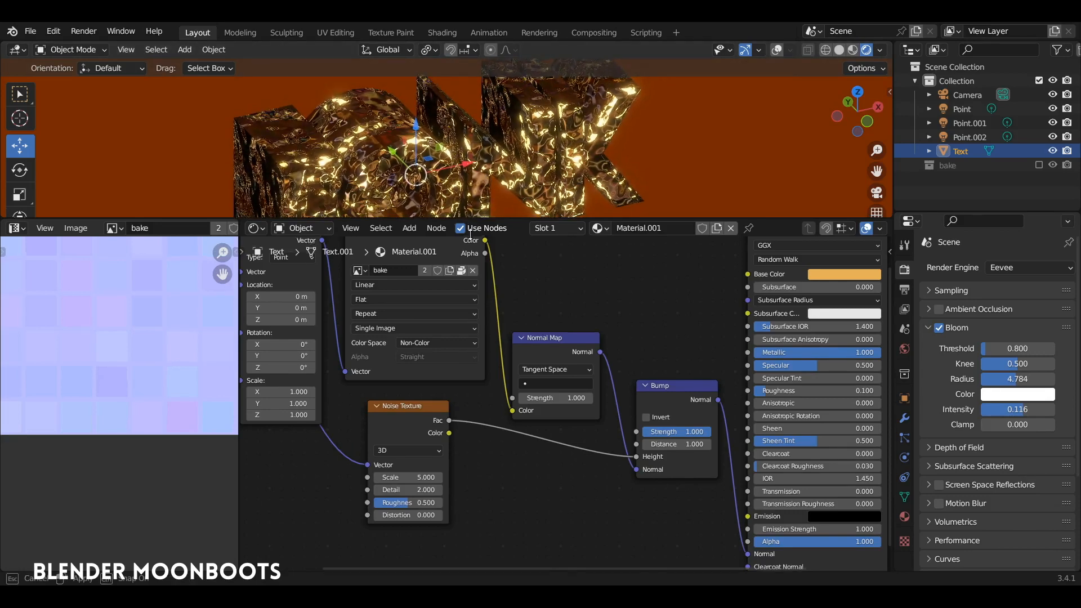
pyautogui.moveTo(486, 218); pyautogui.dragTo(485, 300)
pyautogui.scroll(3, 485, 237)
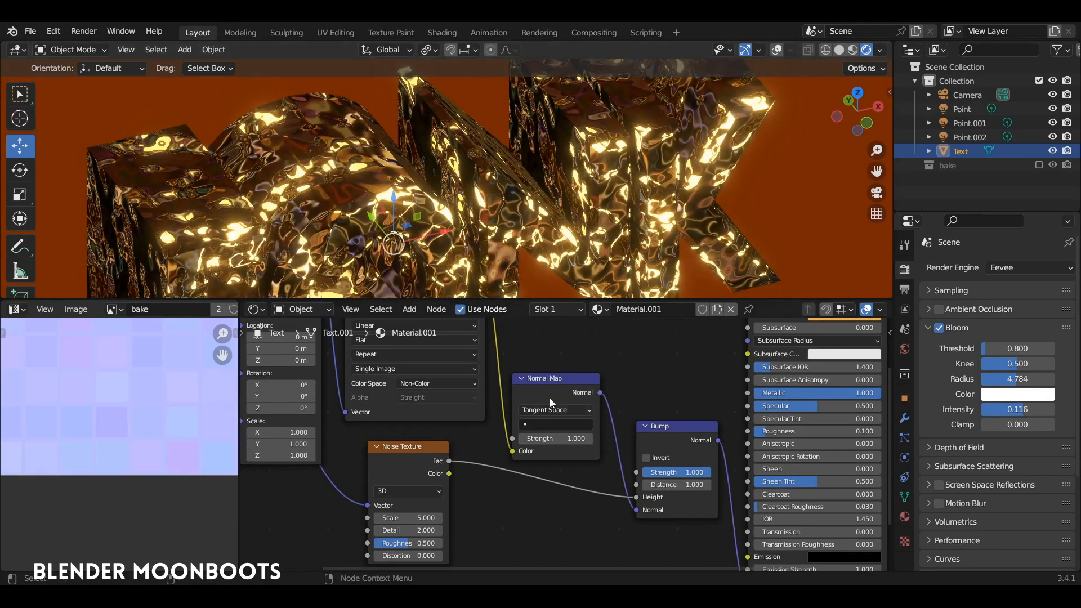
# - Reduce the Bump node's strength to 0.05
pyautogui.moveTo(690, 475); pyautogui.dragTo(618, 478)
pyautogui.click(656, 472)
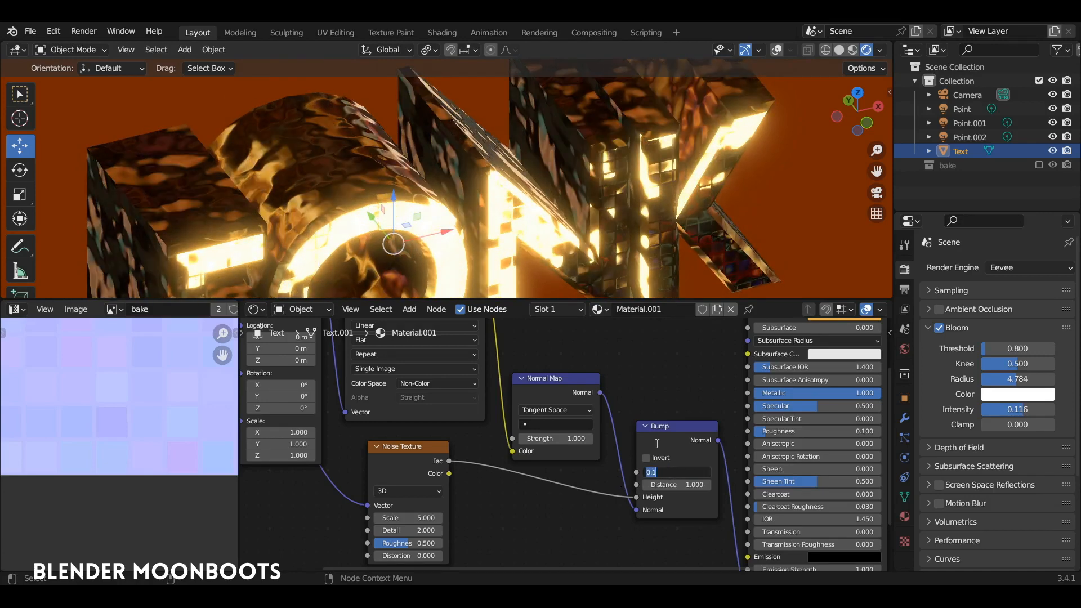
pyautogui.write('0.05')
pyautogui.press('Return')
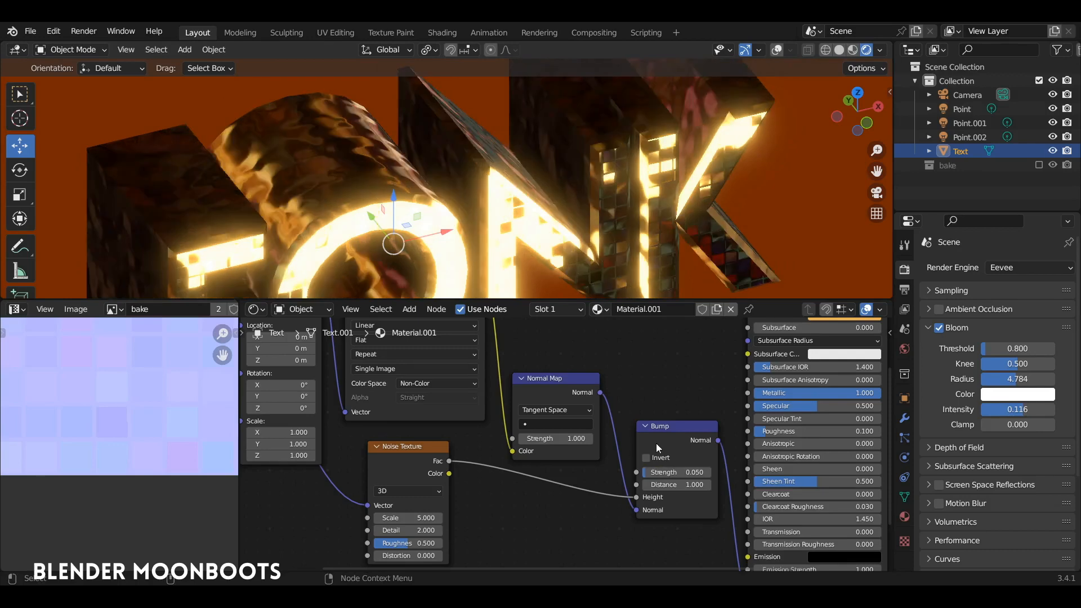
# - Lower the Noise Texture's scale to about 1.38 and inspect the text in a maximized 3D viewport
pyautogui.moveTo(438, 518); pyautogui.dragTo(353, 514)
pyautogui.moveTo(448, 250); pyautogui.dragTo(528, 154, button='middle')
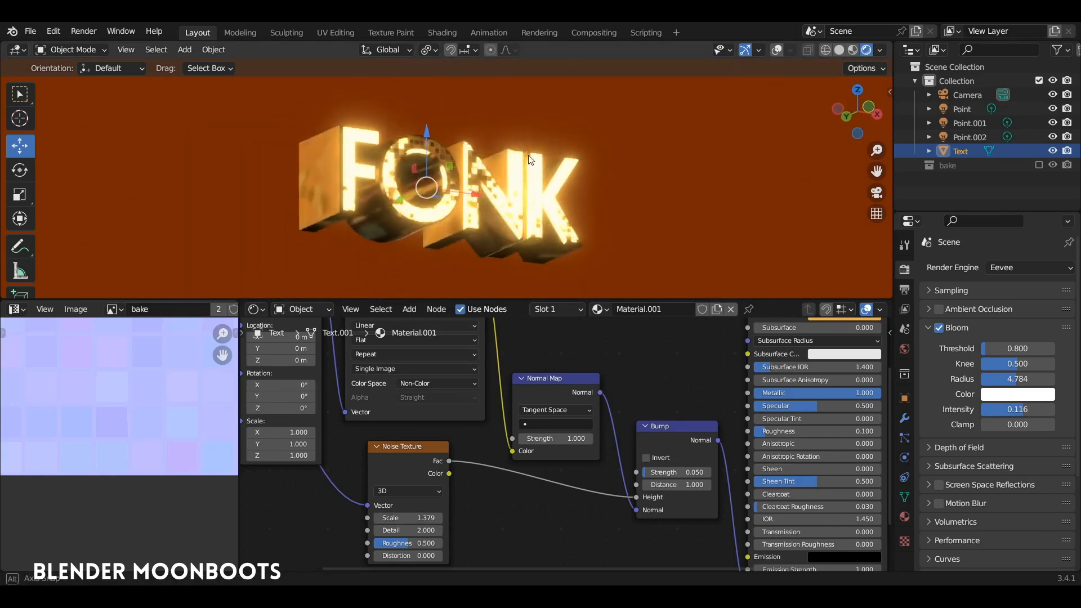
pyautogui.hotkey('ctrl', 'space')
pyautogui.moveTo(663, 296); pyautogui.dragTo(660, 355, button='middle')
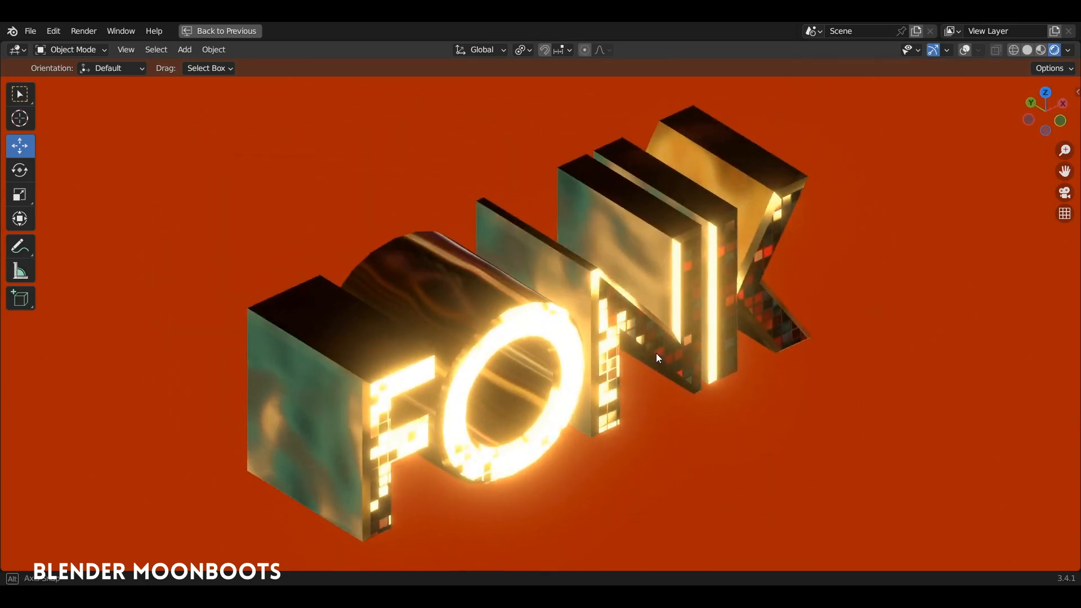